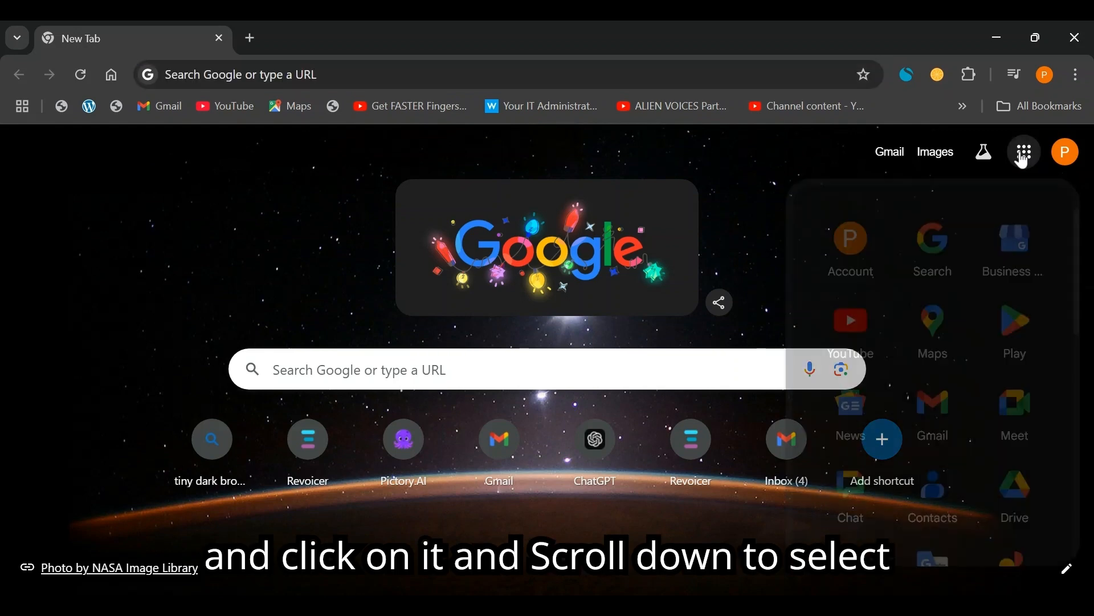
Open Google Sheets from the list of Google apps.
{"action": "scroll", "coordinate": [941, 332], "scroll_direction": "down", "scroll_amount": 6}
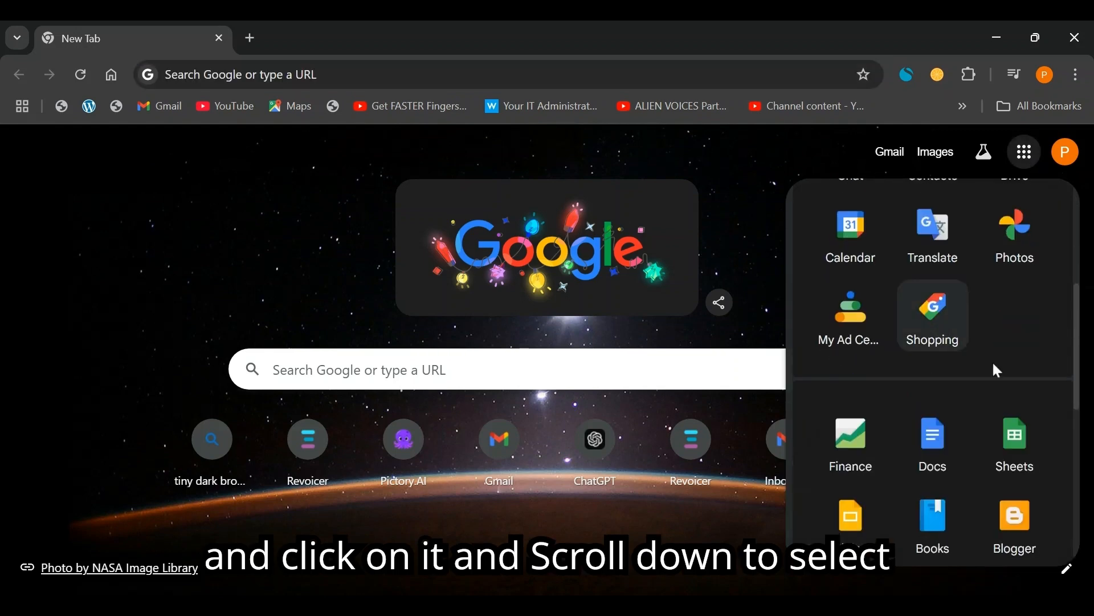
{"action": "left_click", "coordinate": [1022, 458]}
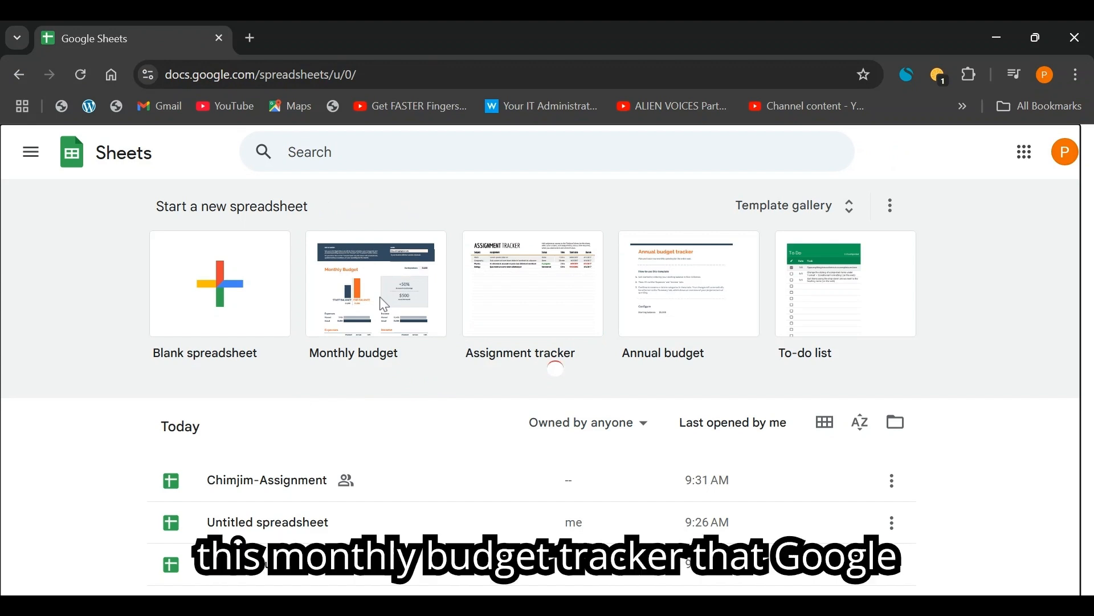
Open the Monthly budget template and examine its Expenses and Income tables on the Summary sheet.
{"action": "left_click", "coordinate": [408, 302]}
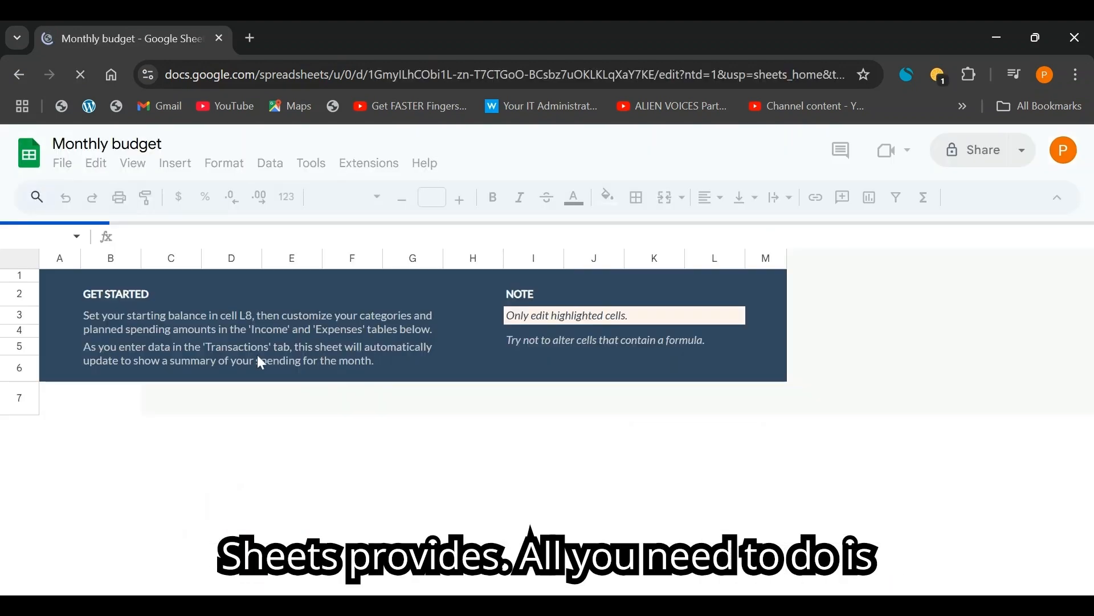
{"action": "scroll", "coordinate": [261, 362], "scroll_direction": "down", "scroll_amount": 5}
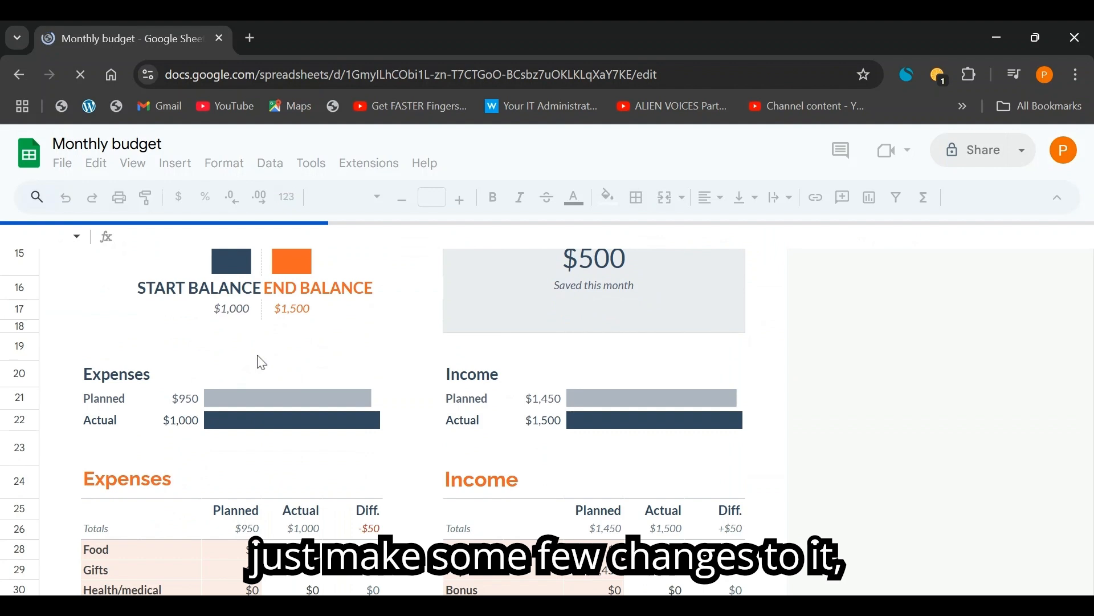
{"action": "scroll", "coordinate": [262, 362], "scroll_direction": "down", "scroll_amount": 5}
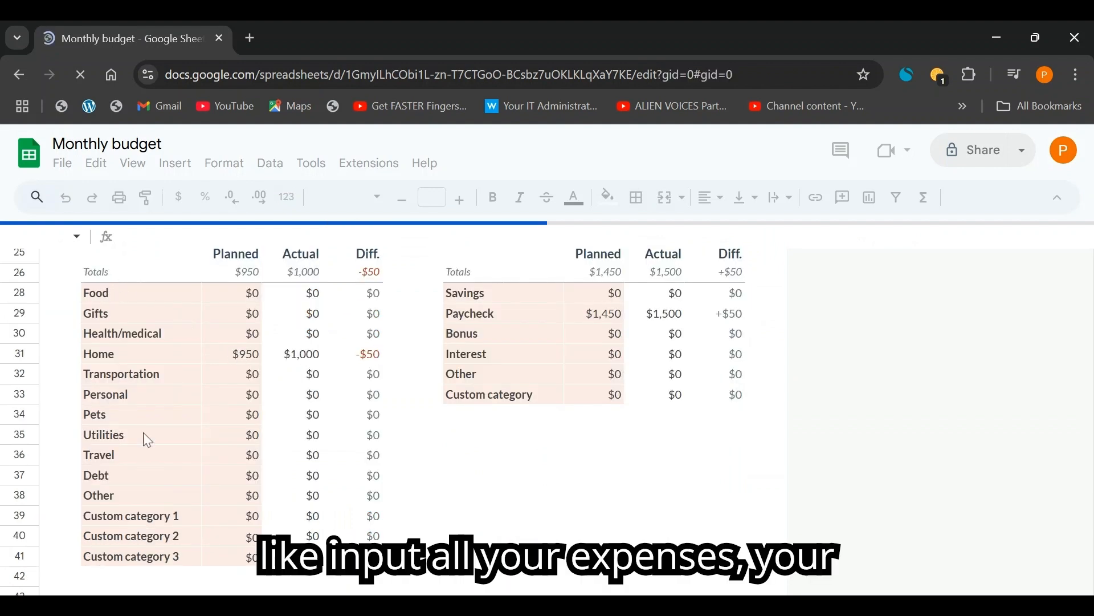
{"action": "scroll", "coordinate": [568, 354], "scroll_direction": "down", "scroll_amount": 1}
{"action": "scroll", "coordinate": [630, 361], "scroll_direction": "down", "scroll_amount": 8}
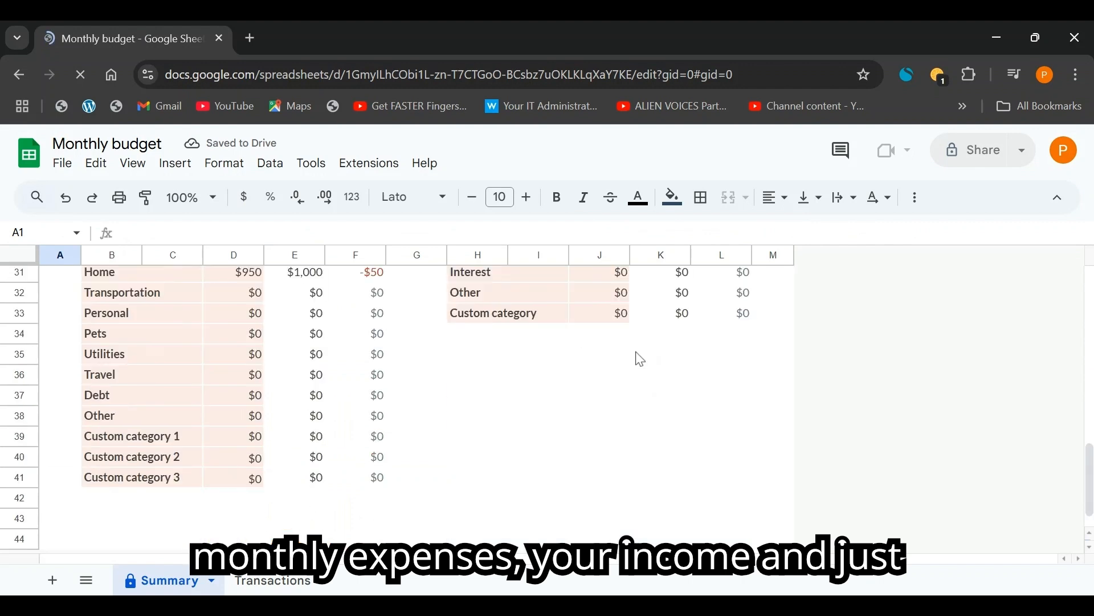
{"action": "scroll", "coordinate": [638, 357], "scroll_direction": "up", "scroll_amount": 3}
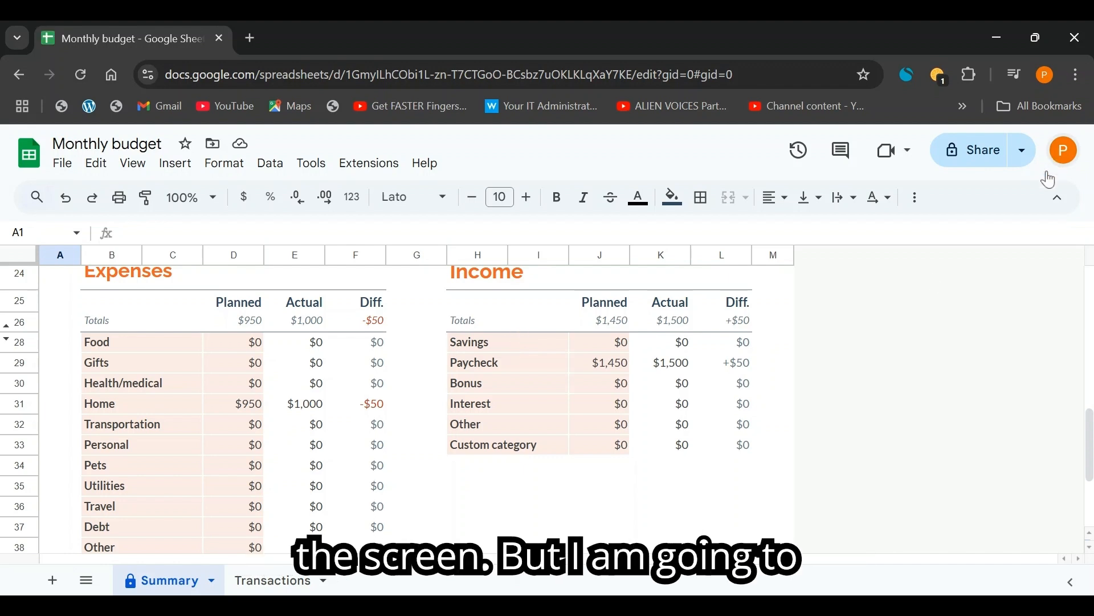
Return to the Sheets home page, create a blank spreadsheet and dismiss the pre-built table suggestions.
{"action": "left_click", "coordinate": [17, 77]}
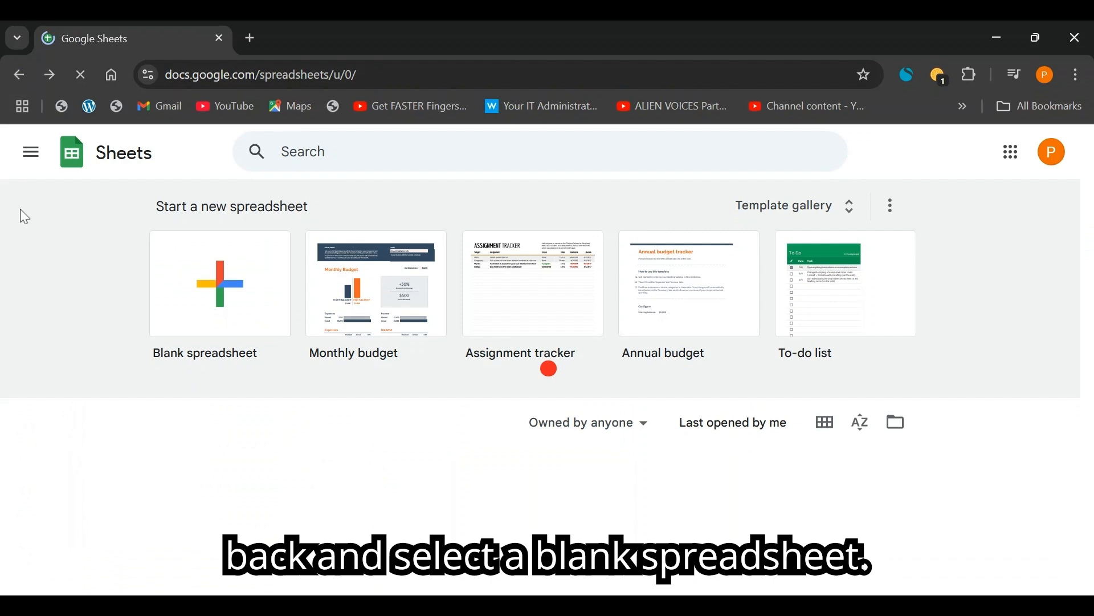
{"action": "left_click", "coordinate": [214, 297]}
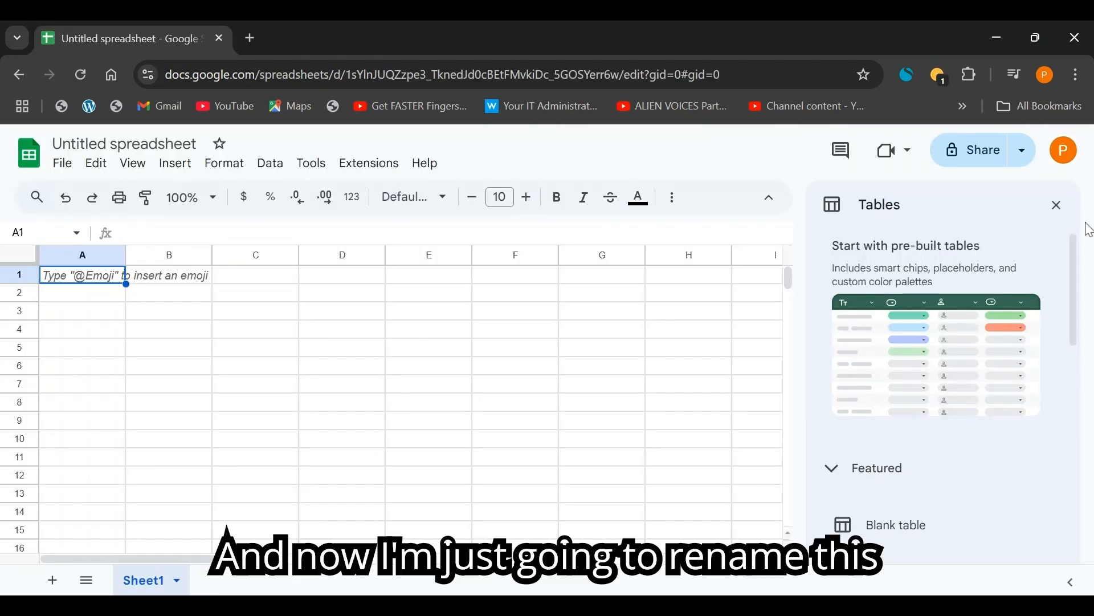
{"action": "left_click", "coordinate": [1058, 206]}
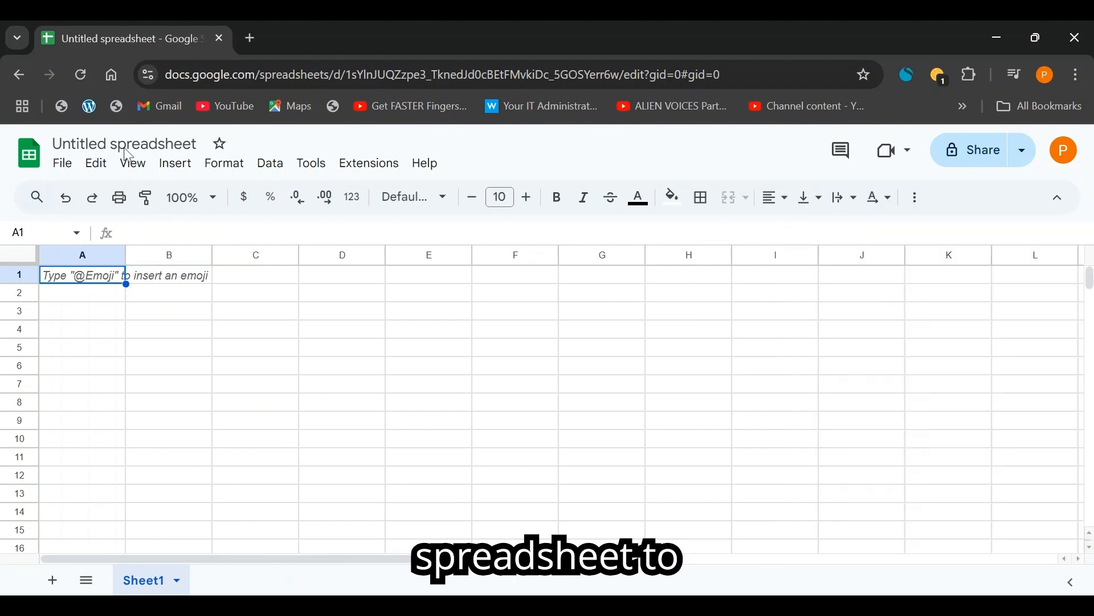
Rename the untitled spreadsheet as "Monthly Budget to Copy".
{"action": "left_click", "coordinate": [131, 143]}
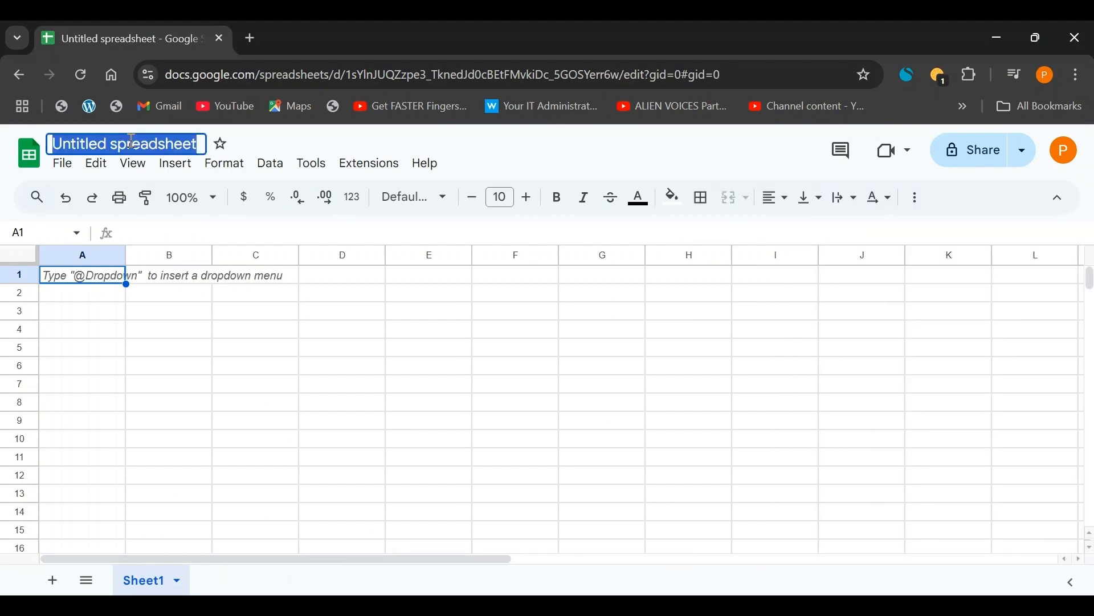
{"action": "type", "text": "Monthly B"}
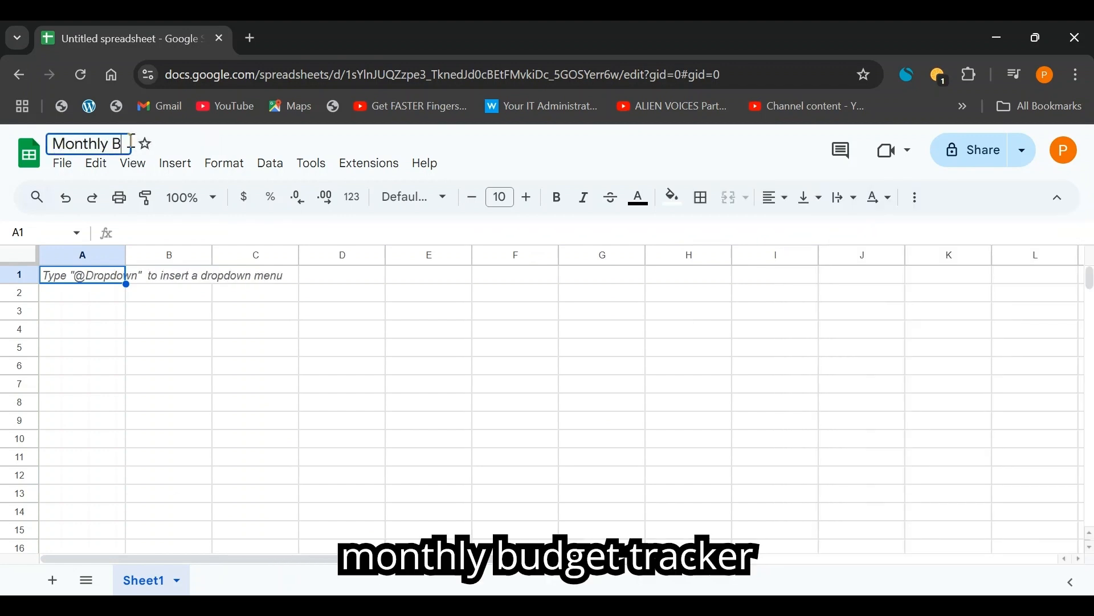
{"action": "type", "text": "udget"}
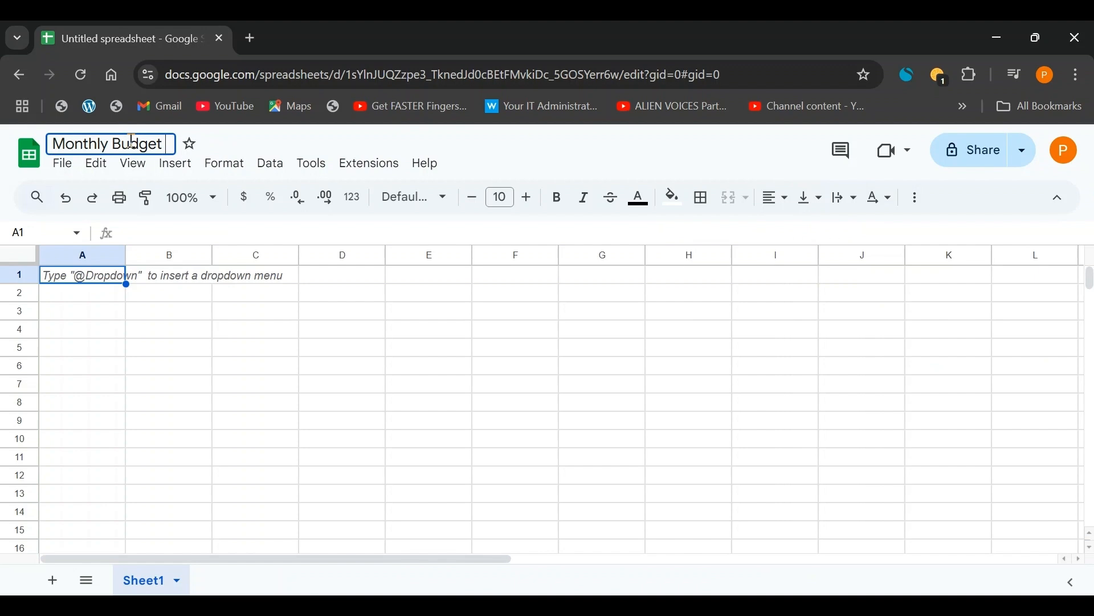
{"action": "type", "text": " to Copy"}
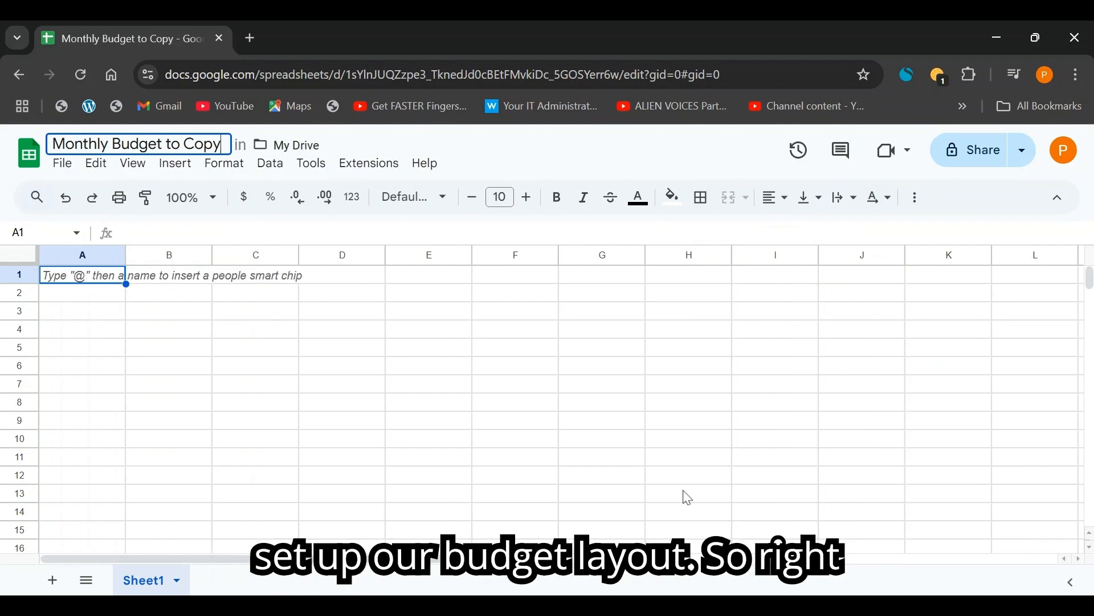
Enter the heading "Income" in cell A1 and make it bold.
{"action": "left_click", "coordinate": [102, 283]}
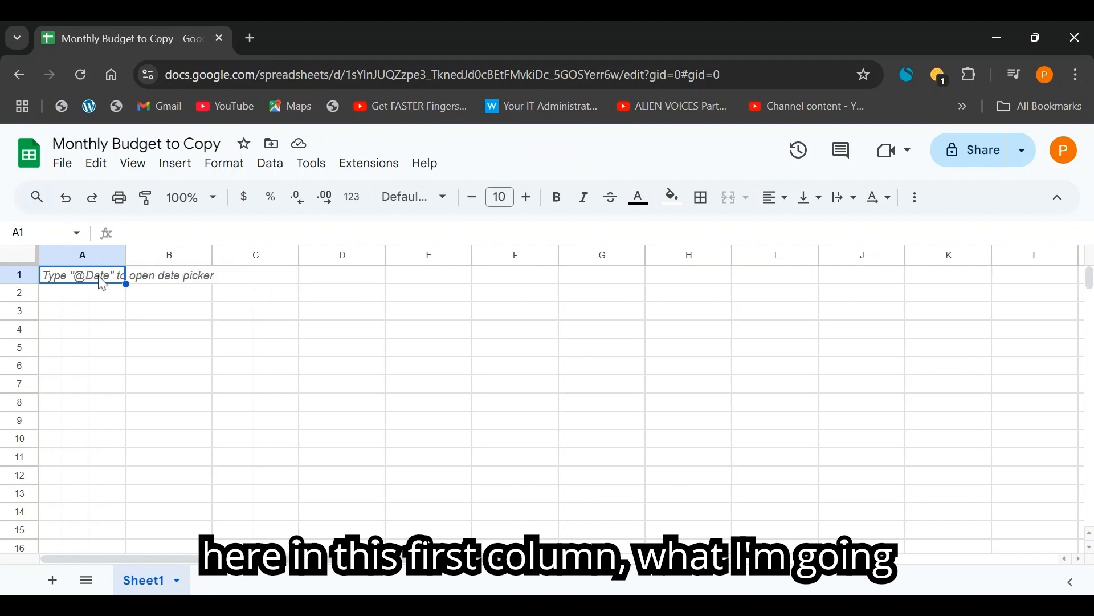
{"action": "double_click", "coordinate": [100, 276]}
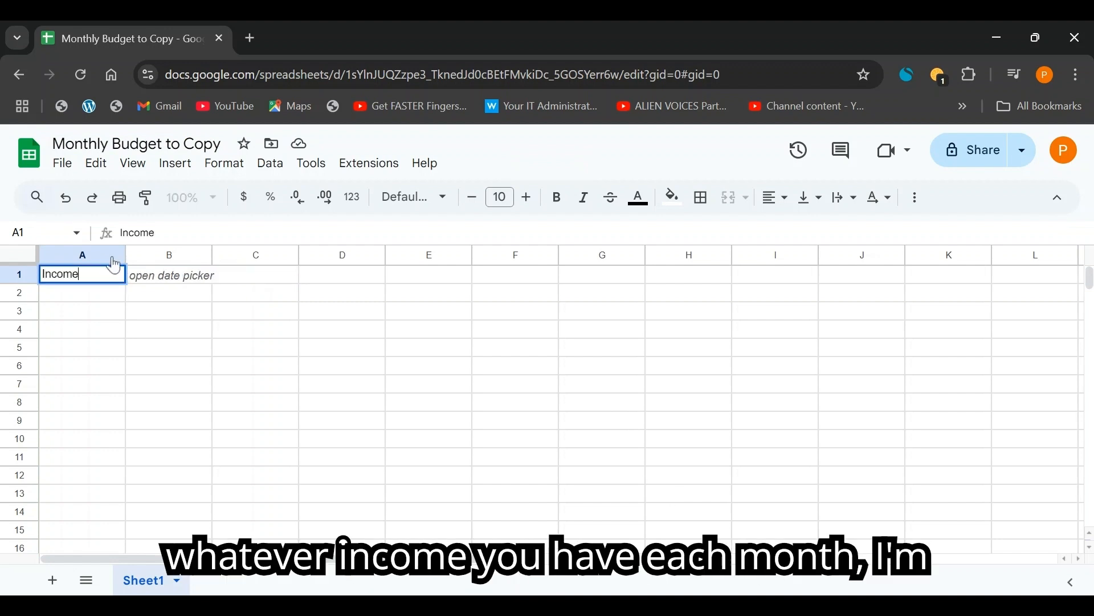
{"action": "double_click", "coordinate": [87, 274]}
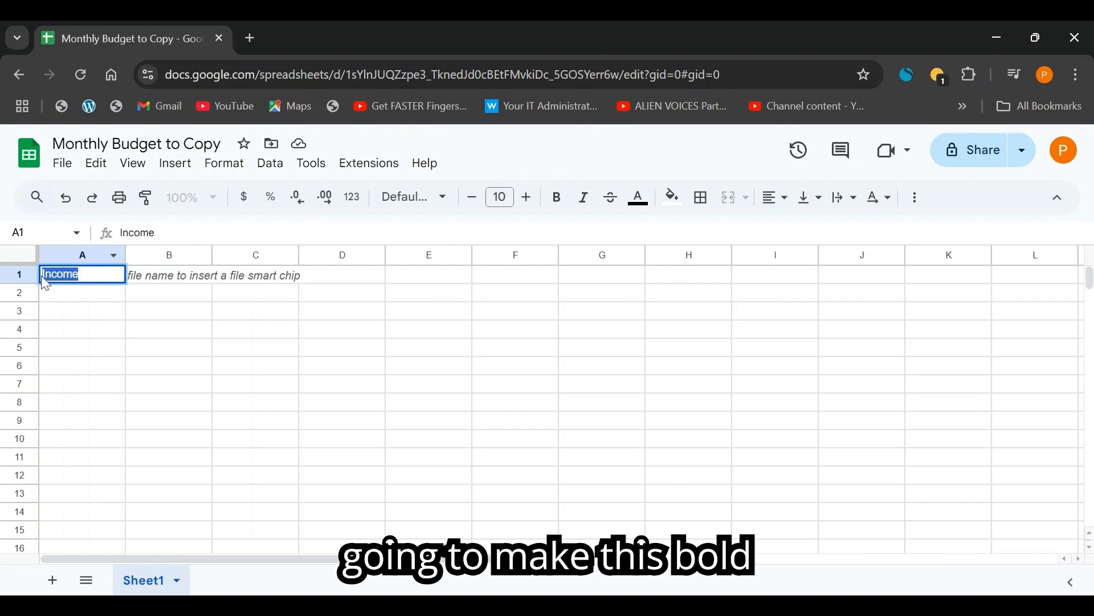
{"action": "left_click", "coordinate": [558, 198]}
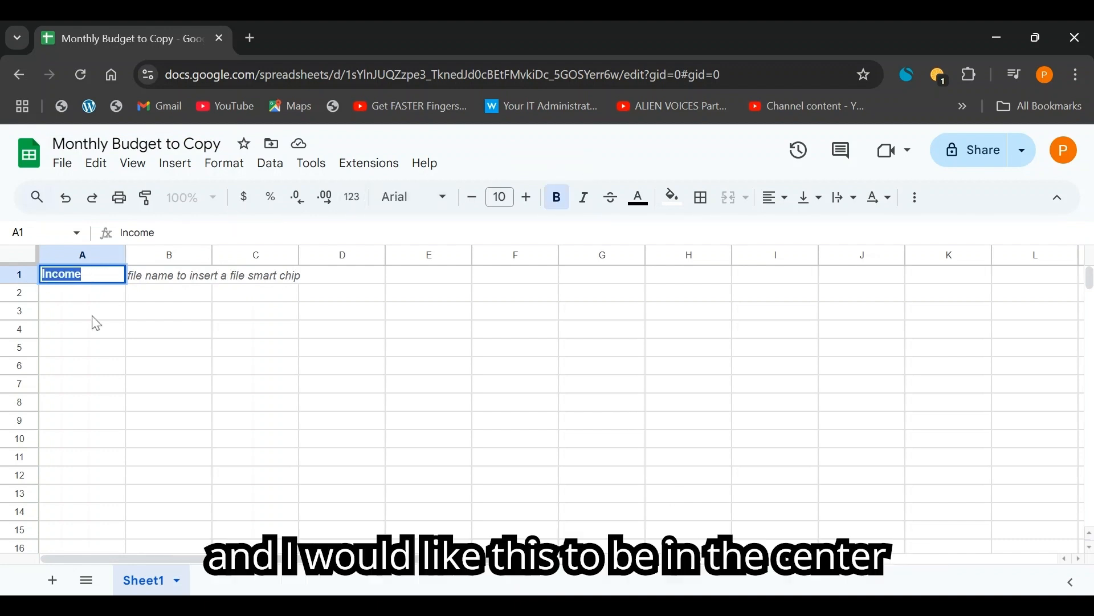
{"action": "key", "text": "Return"}
Merge cells A1 and B1 and center the Income heading horizontally across them.
{"action": "left_click", "coordinate": [65, 277]}
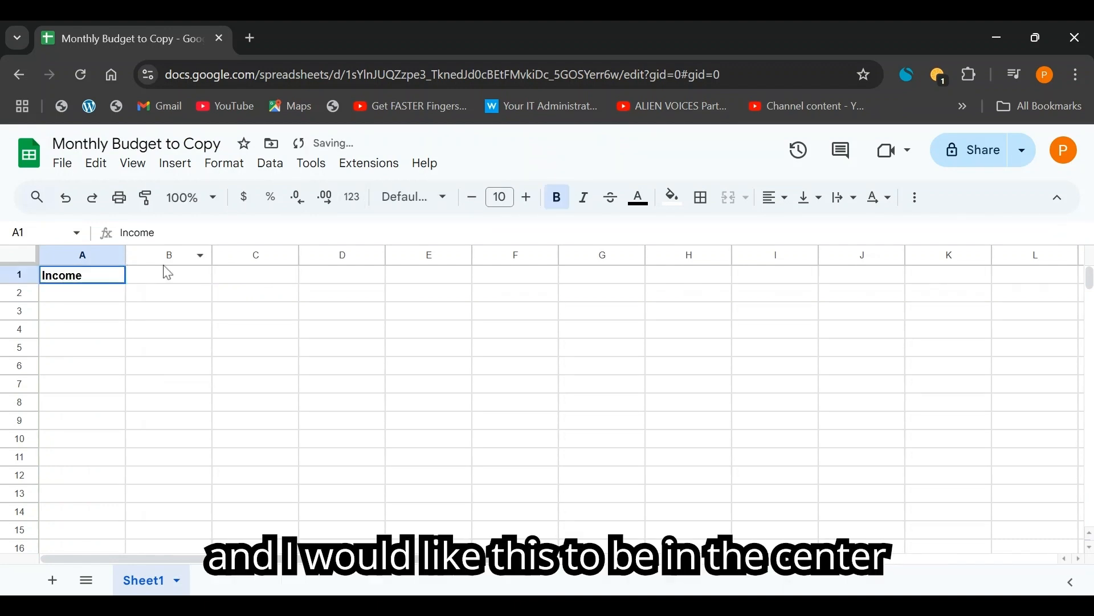
{"action": "left_click", "coordinate": [171, 279], "text": "shift"}
{"action": "left_click", "coordinate": [80, 282]}
{"action": "left_click_drag", "start_coordinate": [80, 283], "coordinate": [204, 278]}
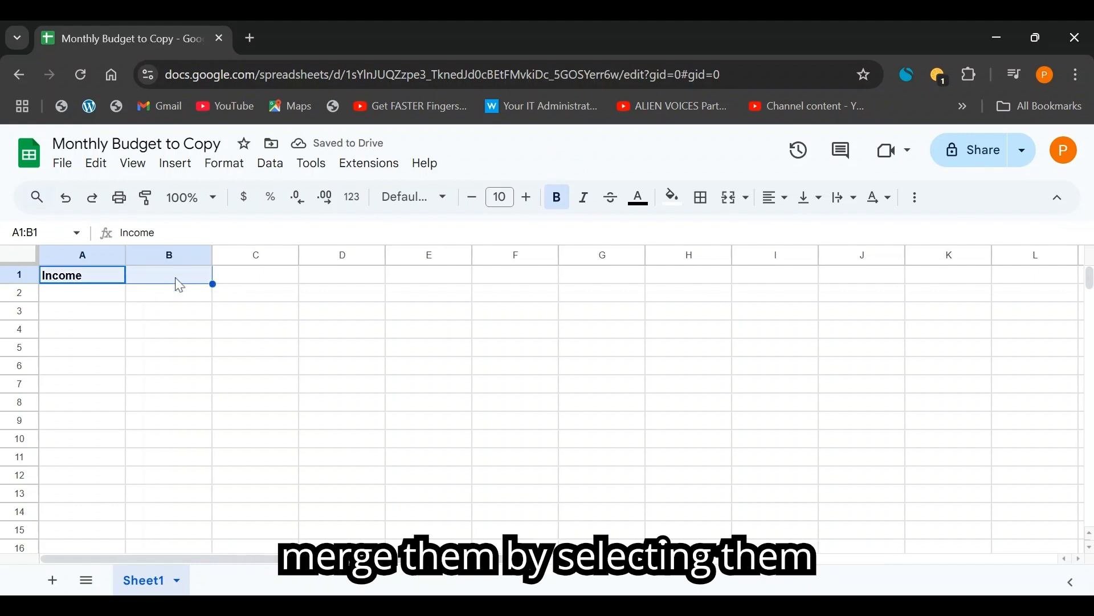
{"action": "left_click", "coordinate": [736, 204]}
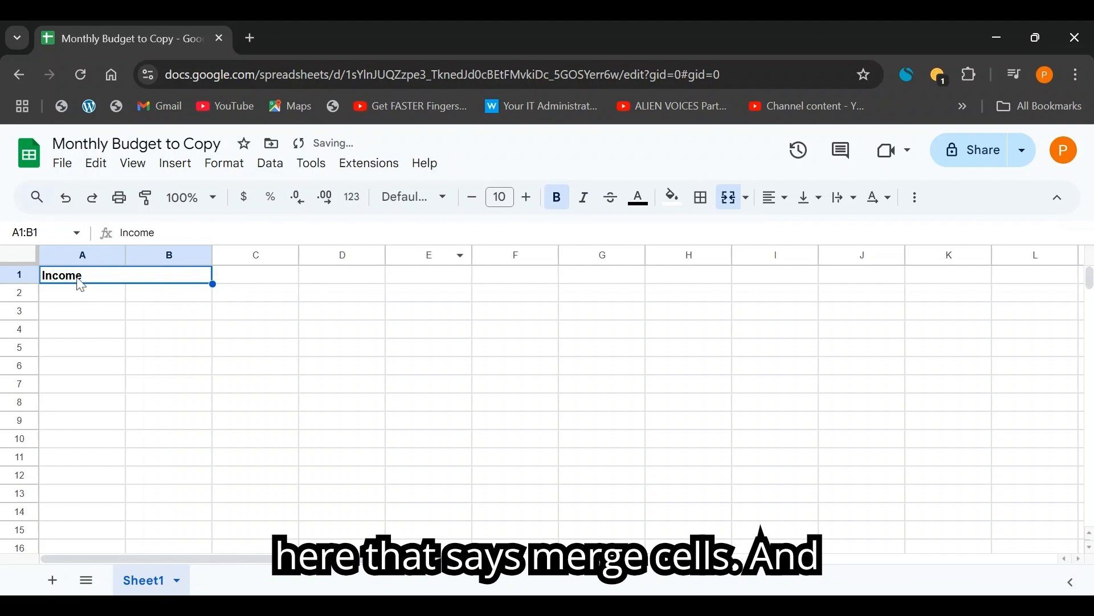
{"action": "left_click", "coordinate": [777, 200]}
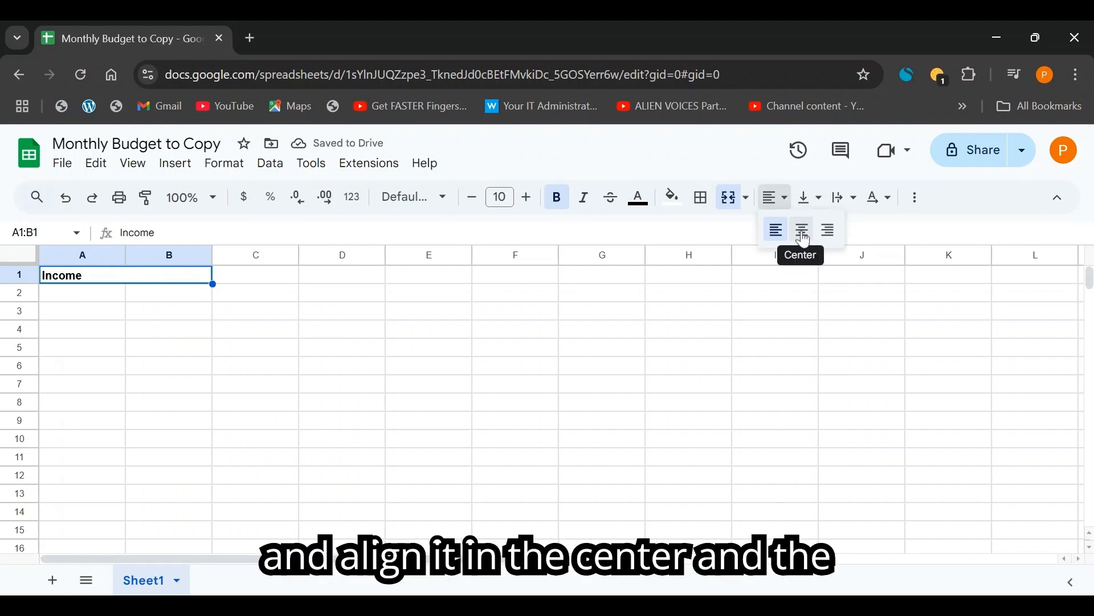
{"action": "left_click", "coordinate": [805, 234]}
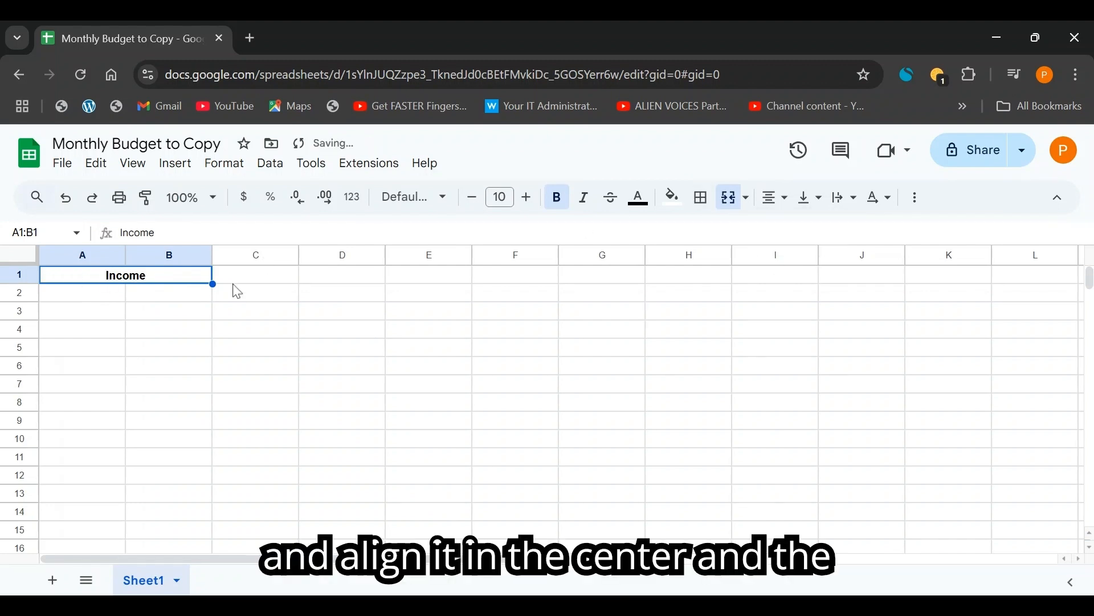
Set the font size of the Income heading text to 15.
{"action": "double_click", "coordinate": [163, 277]}
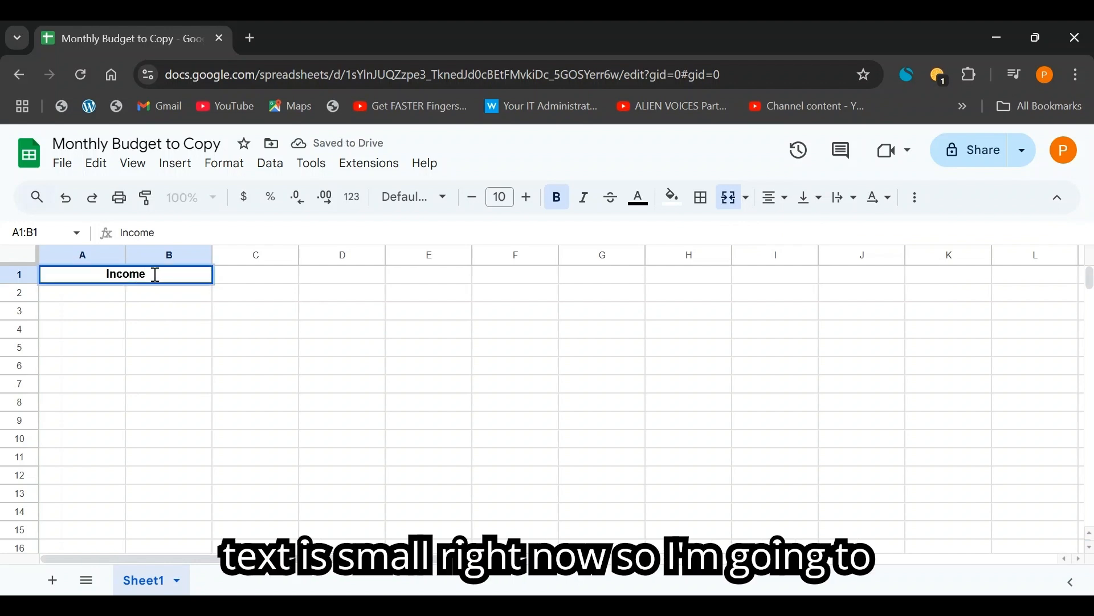
{"action": "left_click_drag", "start_coordinate": [155, 275], "coordinate": [98, 289]}
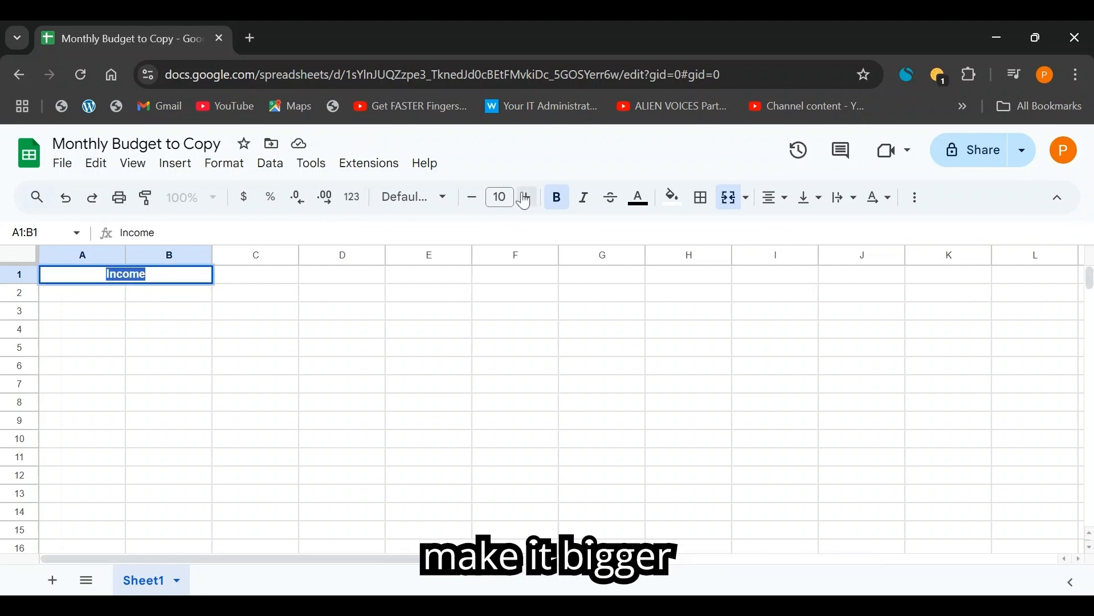
{"action": "left_click", "coordinate": [526, 197]}
{"action": "left_click", "coordinate": [527, 198]}
{"action": "left_click", "coordinate": [526, 197]}
{"action": "left_click", "coordinate": [527, 198]}
{"action": "left_click", "coordinate": [526, 198]}
{"action": "left_click", "coordinate": [205, 282]}
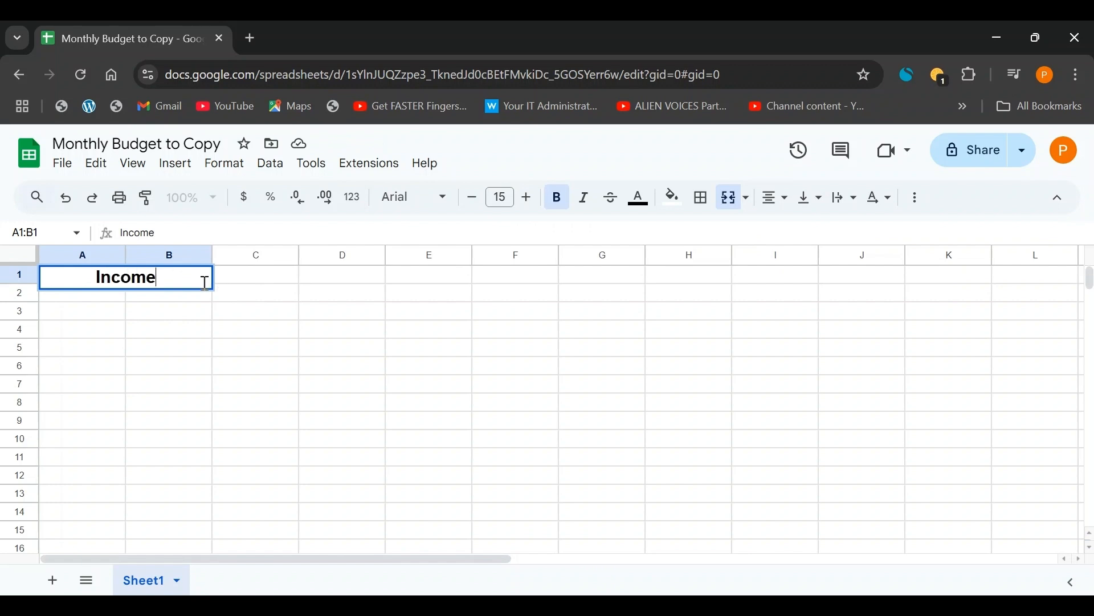
{"action": "left_click", "coordinate": [95, 305]}
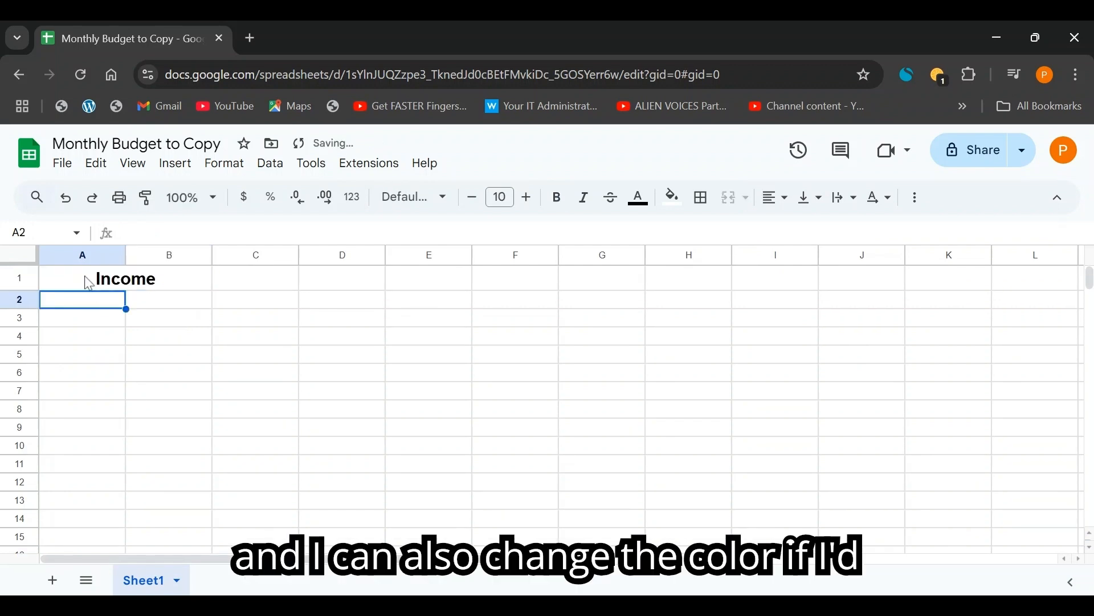
Fill the merged Income heading cell with a soft medium green background.
{"action": "left_click", "coordinate": [88, 282]}
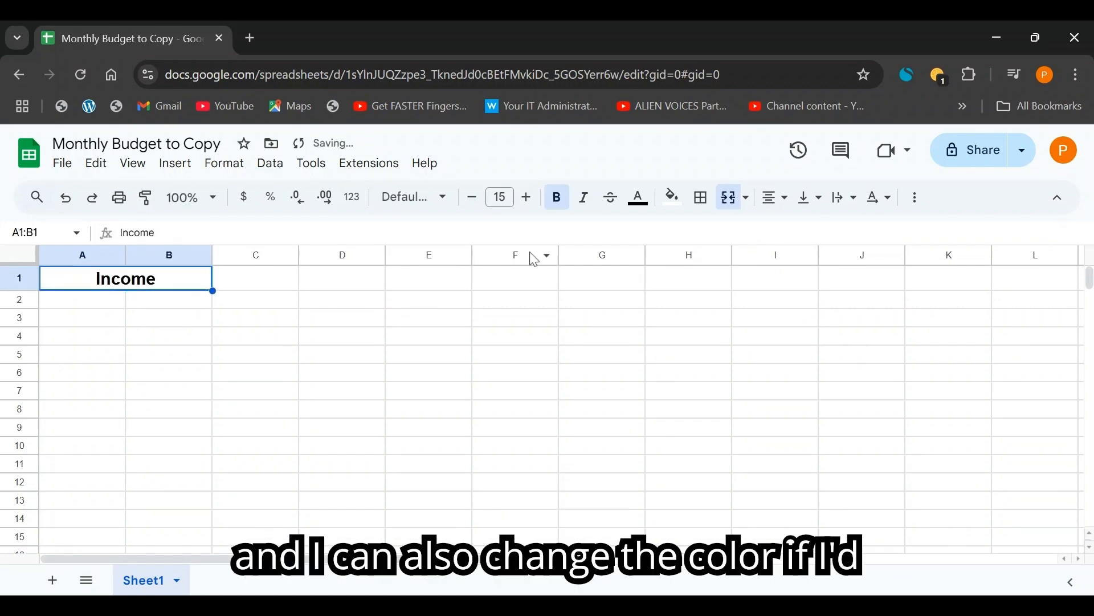
{"action": "left_click", "coordinate": [674, 199]}
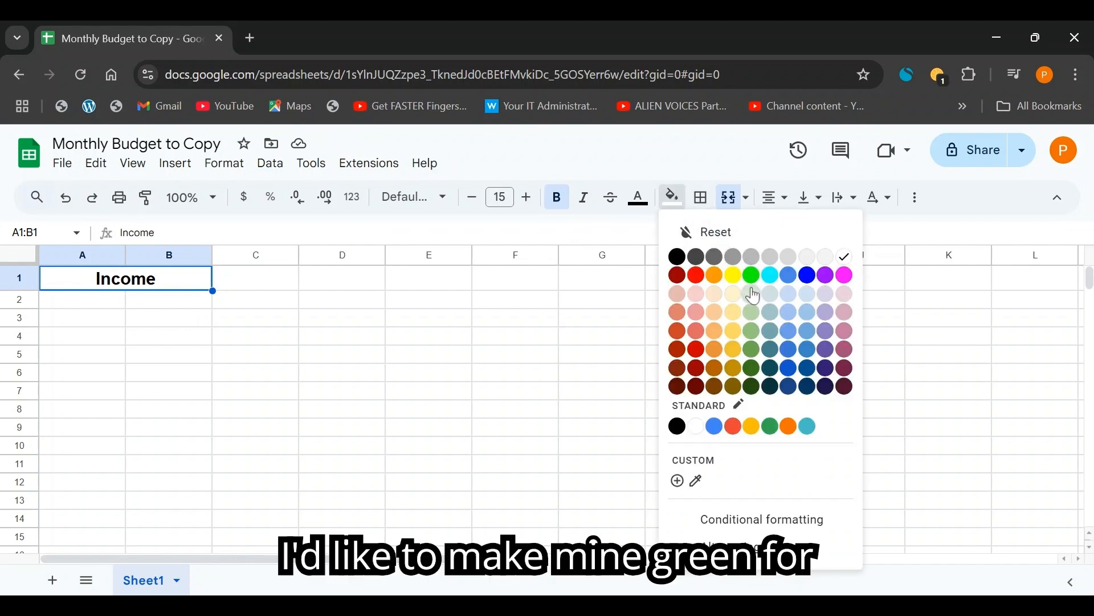
{"action": "left_click", "coordinate": [752, 332]}
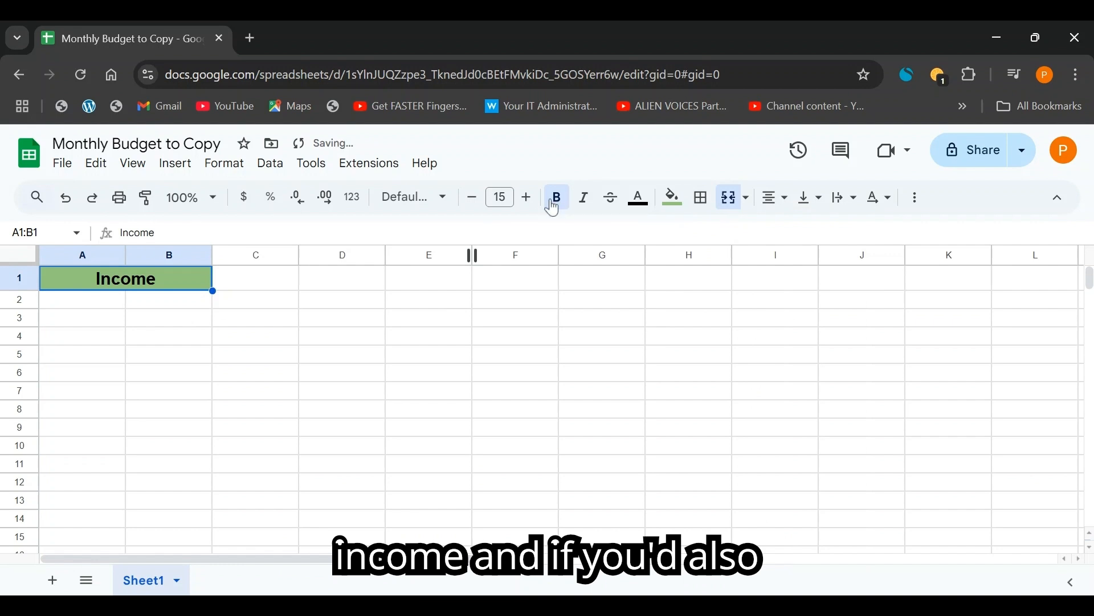
{"action": "left_click", "coordinate": [421, 203]}
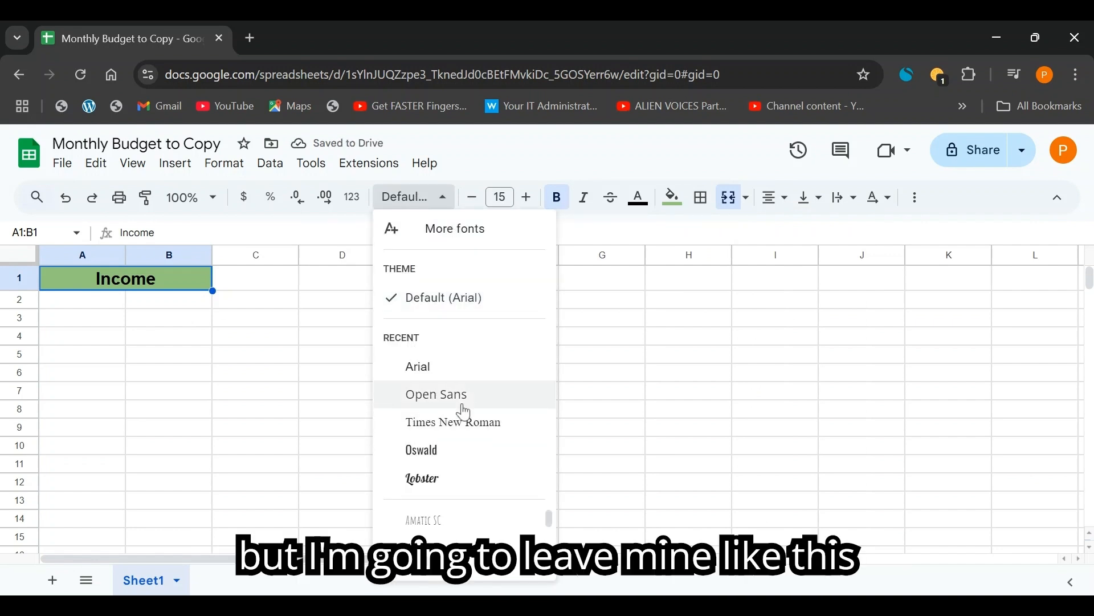
{"action": "left_click", "coordinate": [165, 286]}
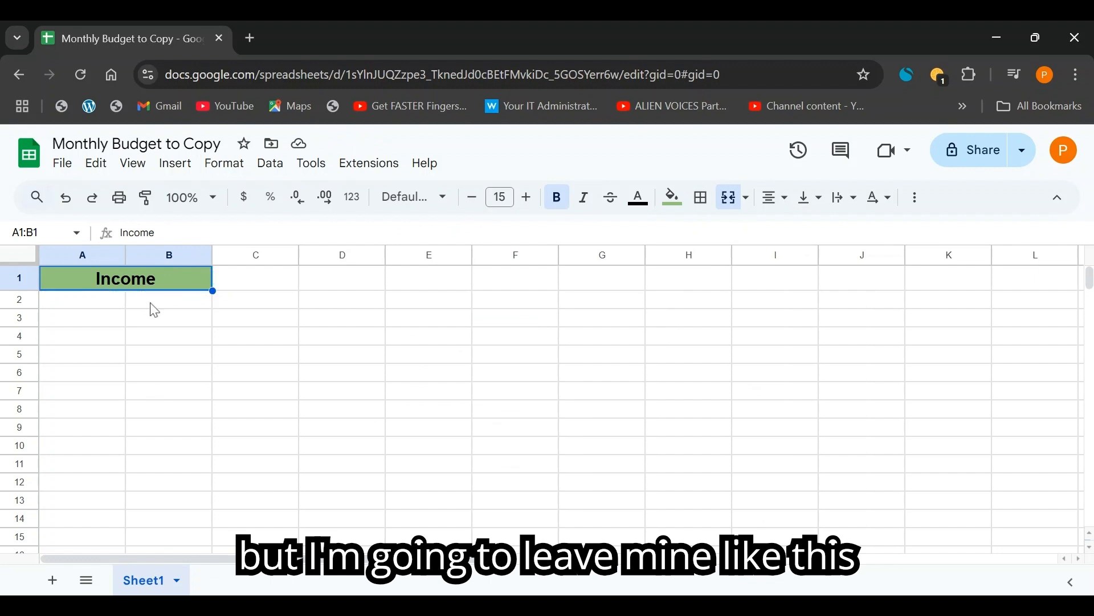
{"action": "left_click", "coordinate": [152, 302]}
{"action": "key", "text": "Down"}
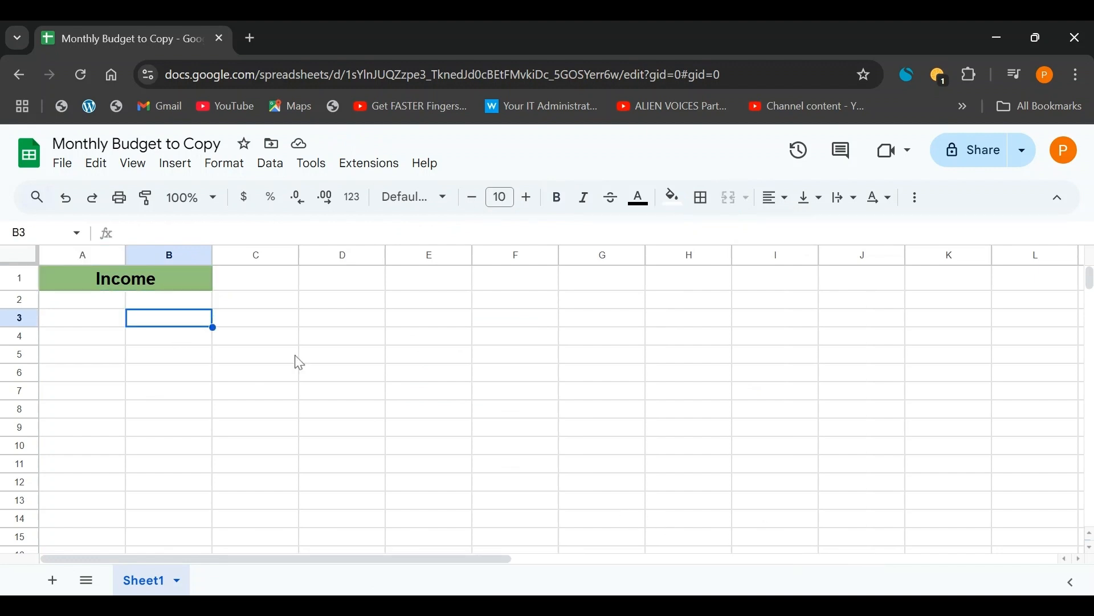
List the income sources Paycheck 1, Paycheck 2 and Bonus in cells A2 to A4 under the Income heading.
{"action": "left_click", "coordinate": [64, 302]}
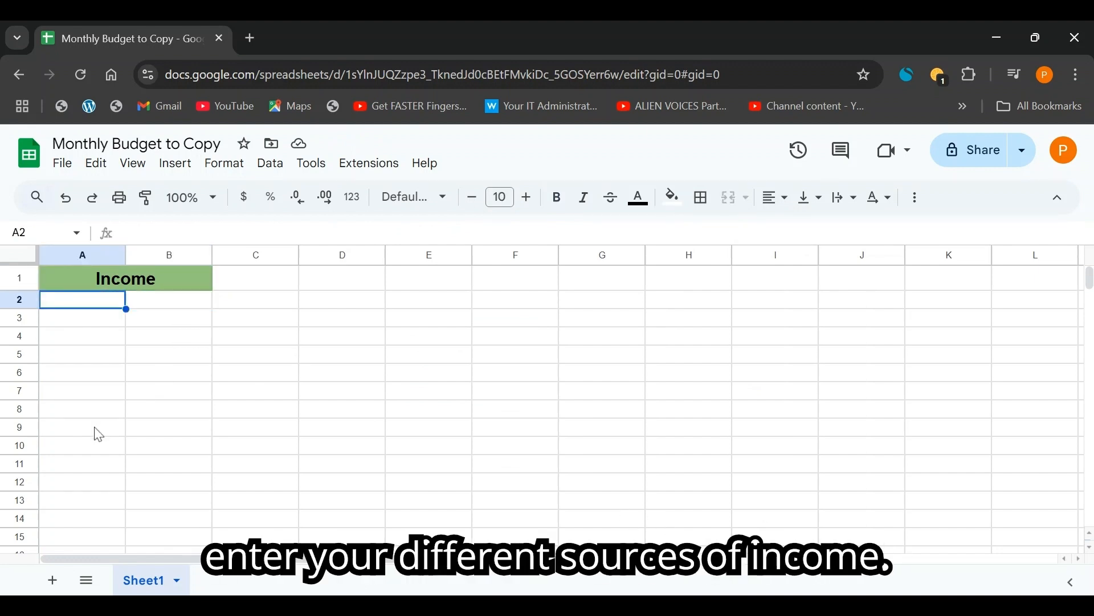
{"action": "type", "text": "P"}
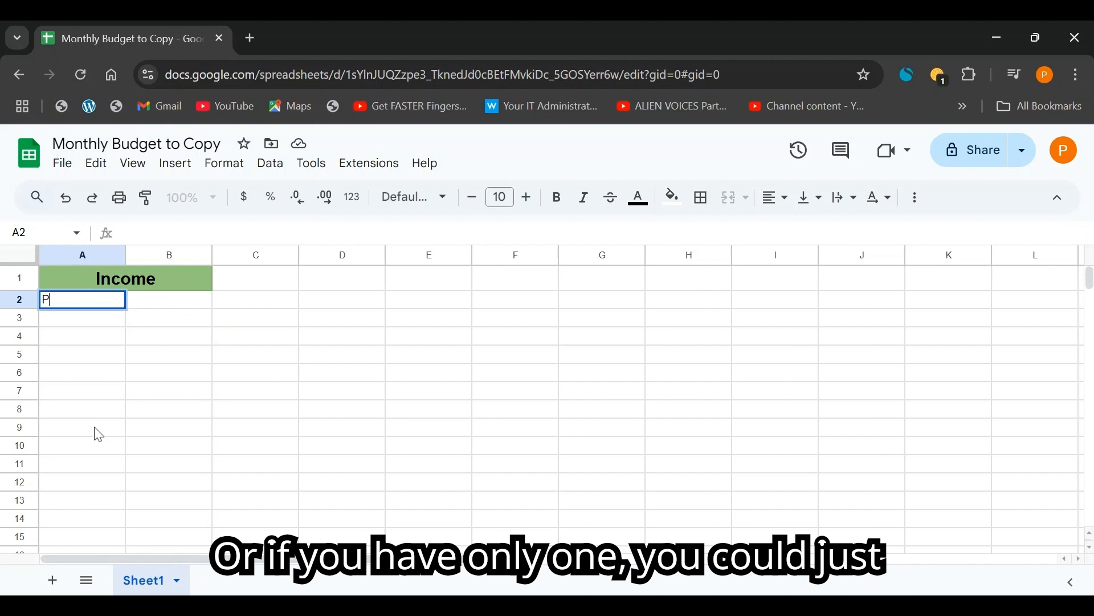
{"action": "type", "text": "ayche"}
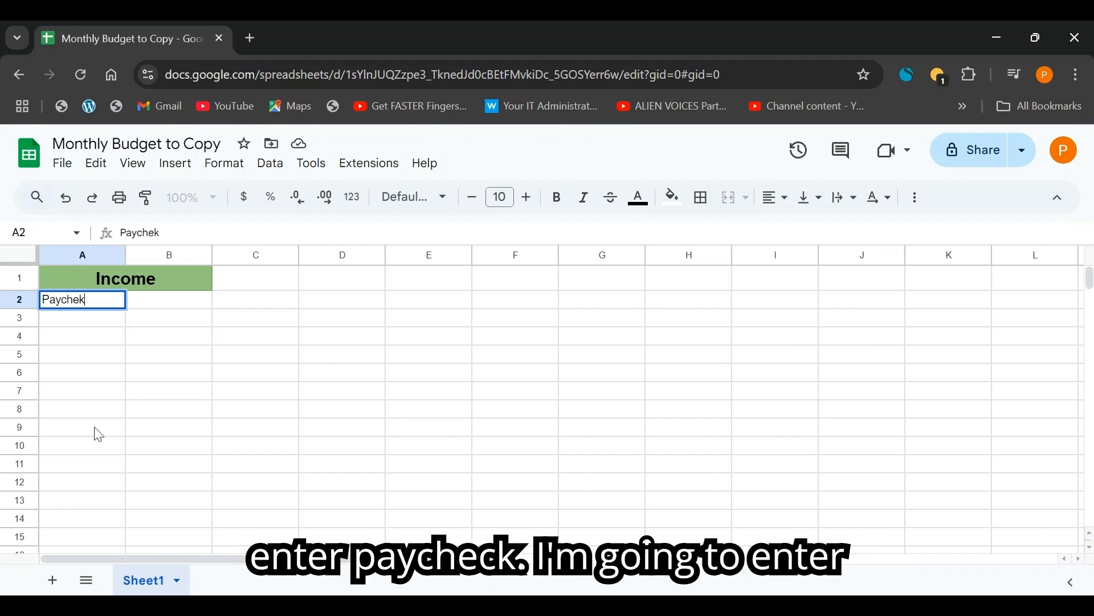
{"action": "type", "text": "ck 1"}
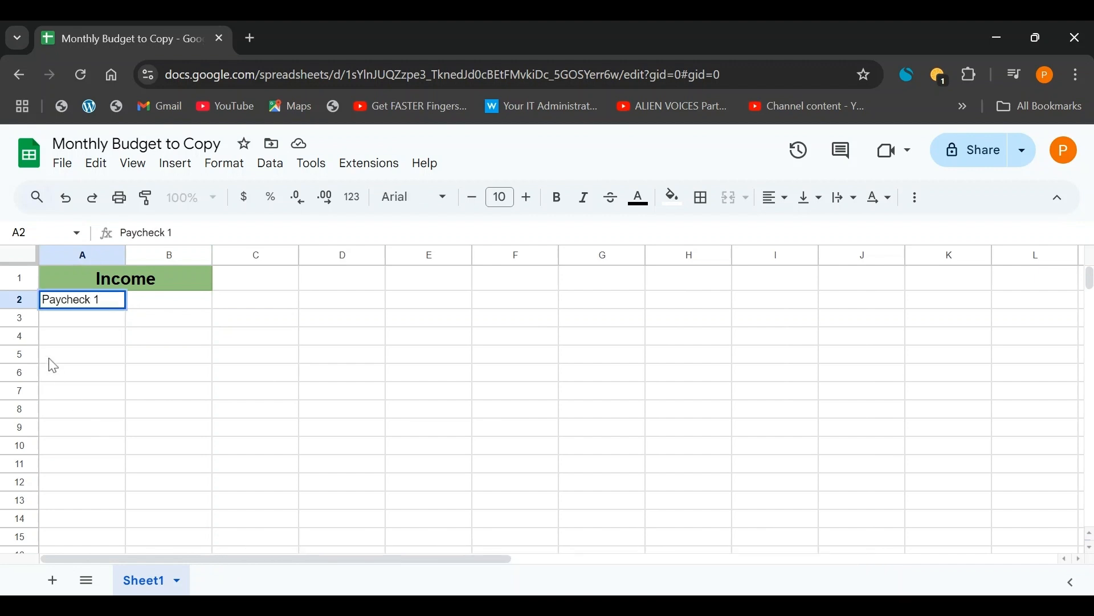
{"action": "left_click", "coordinate": [86, 312]}
{"action": "type", "text": "Payche"}
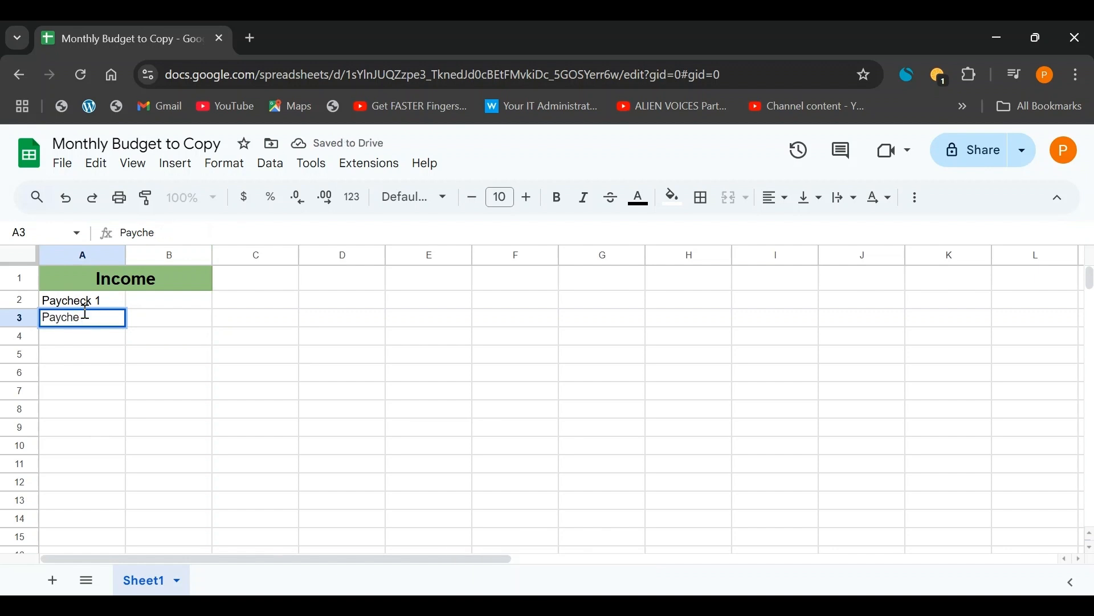
{"action": "type", "text": "ck 2"}
{"action": "key", "text": "Return"}
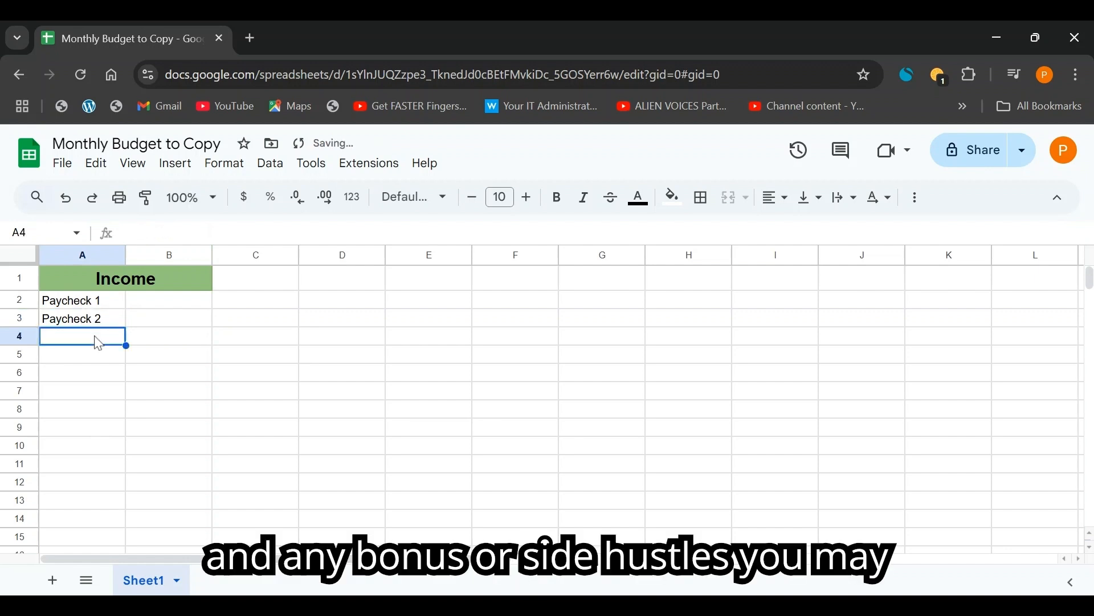
{"action": "type", "text": "Boin"}
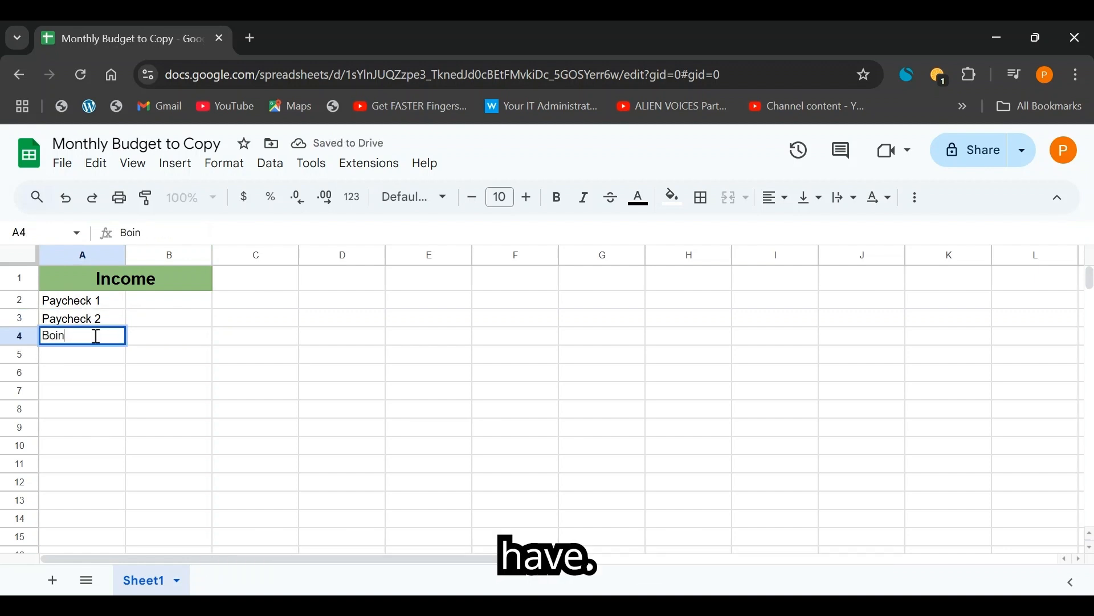
{"action": "type", "text": "nus"}
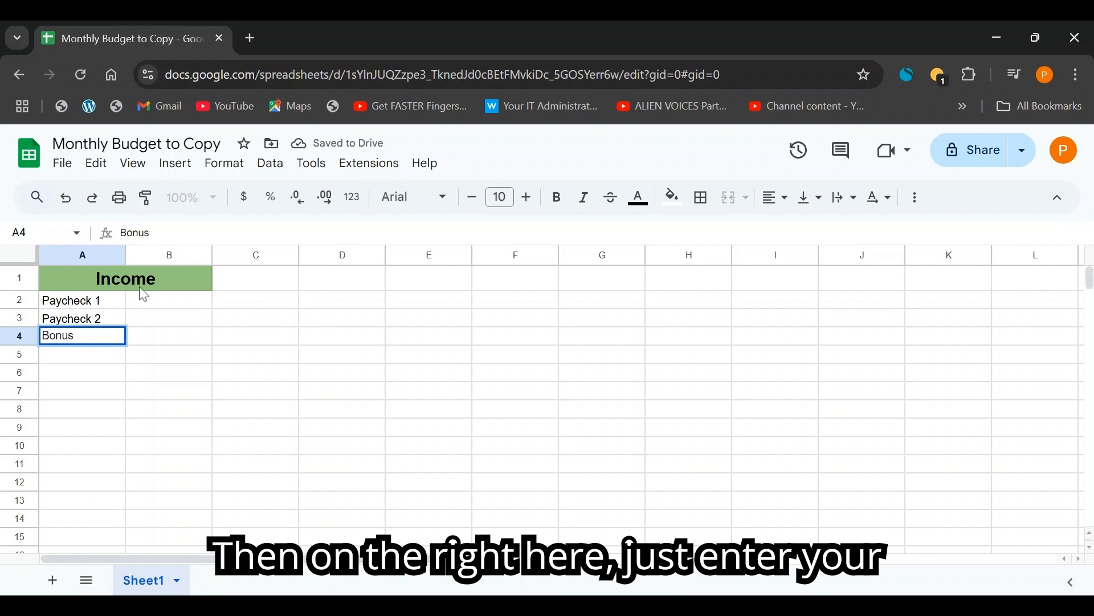
Enter the amounts 5000 for Paycheck 1, 1000 for Paycheck 2 and 500 for Bonus in cells B2 to B4.
{"action": "left_click", "coordinate": [141, 306]}
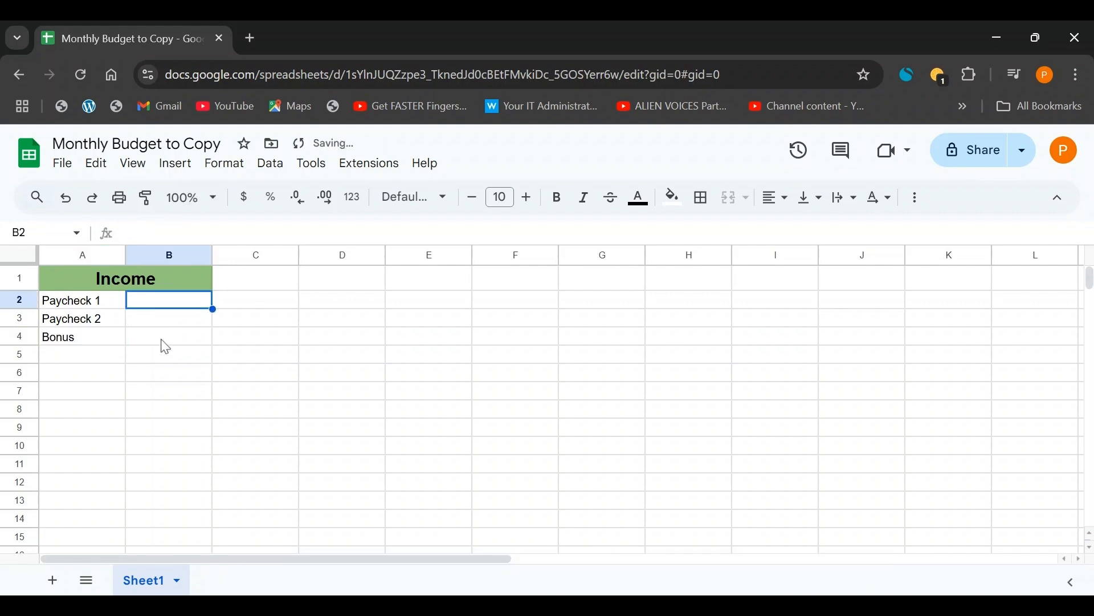
{"action": "type", "text": "5000"}
{"action": "left_click", "coordinate": [172, 319]}
{"action": "type", "text": "1000"}
{"action": "key", "text": "Return"}
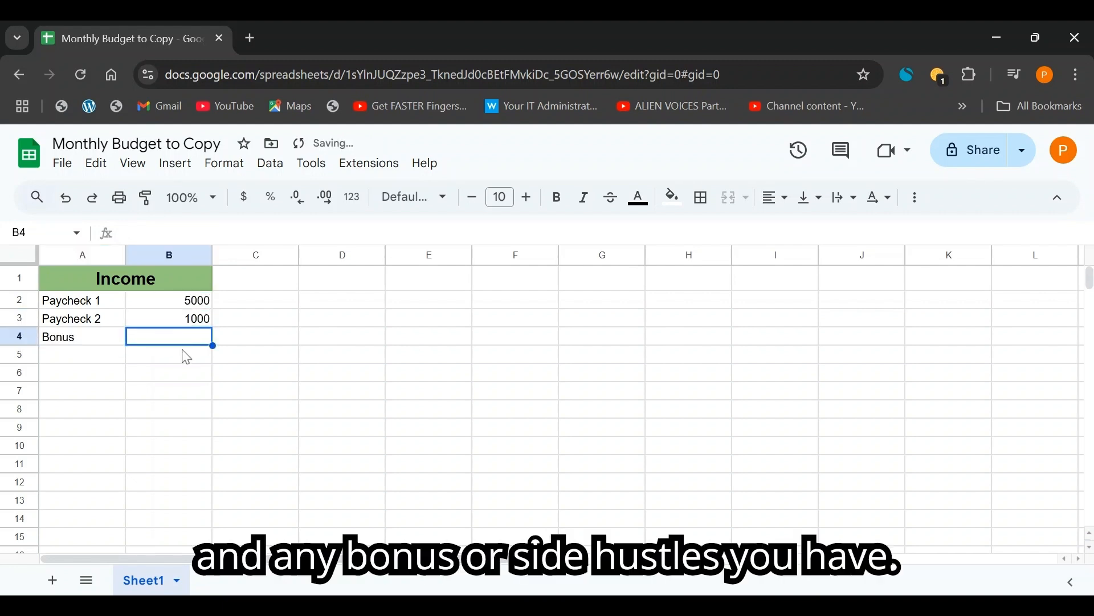
{"action": "type", "text": "500"}
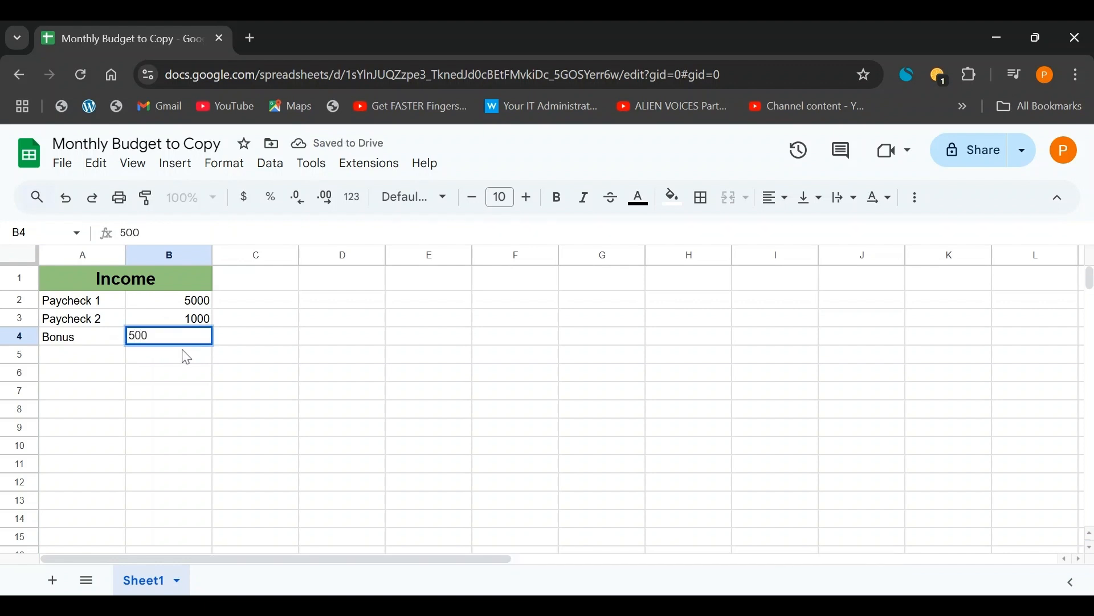
{"action": "key", "text": "Return"}
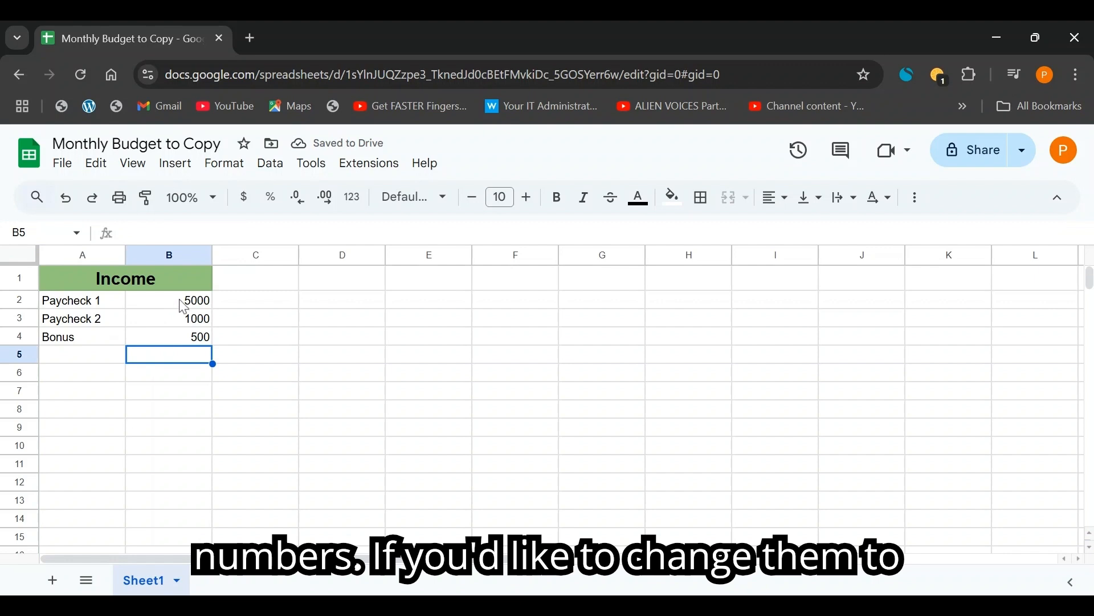
Format the income amounts in B2:B4 as Currency with two decimals.
{"action": "left_click_drag", "start_coordinate": [181, 305], "coordinate": [193, 340]}
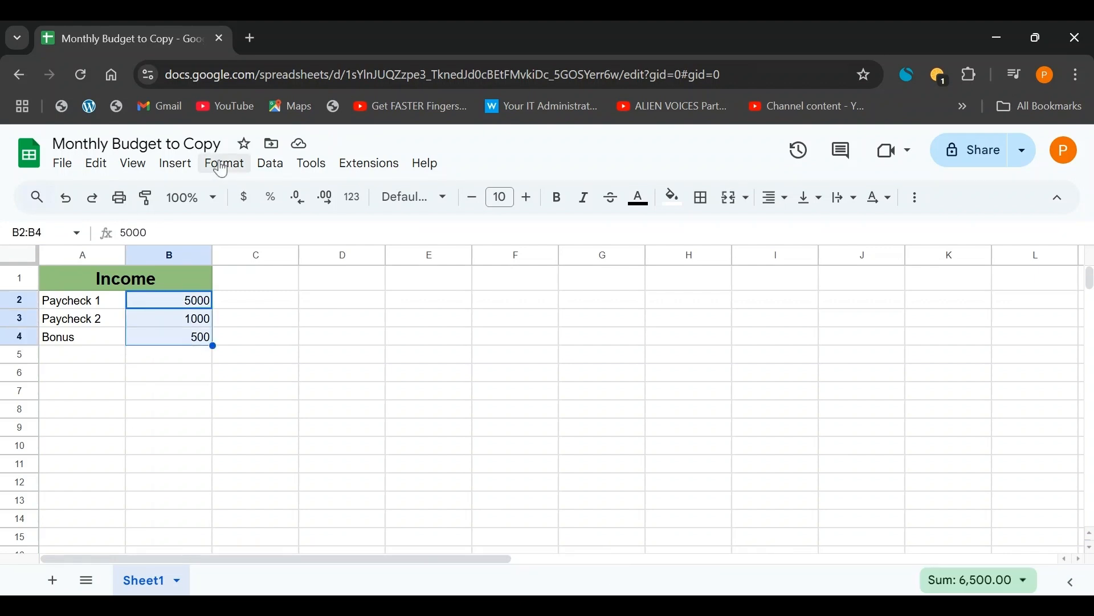
{"action": "left_click", "coordinate": [223, 166]}
{"action": "mouse_move", "coordinate": [260, 244]}
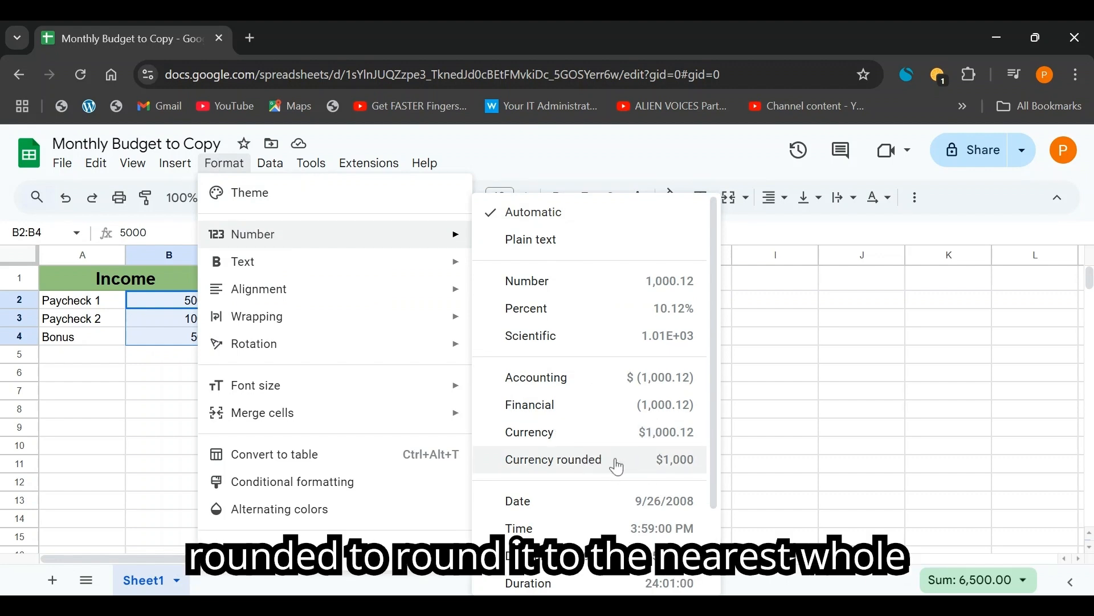
{"action": "left_click", "coordinate": [577, 442]}
Enter the bold label "Total" in cell A5 below the income sources.
{"action": "left_click", "coordinate": [82, 355]}
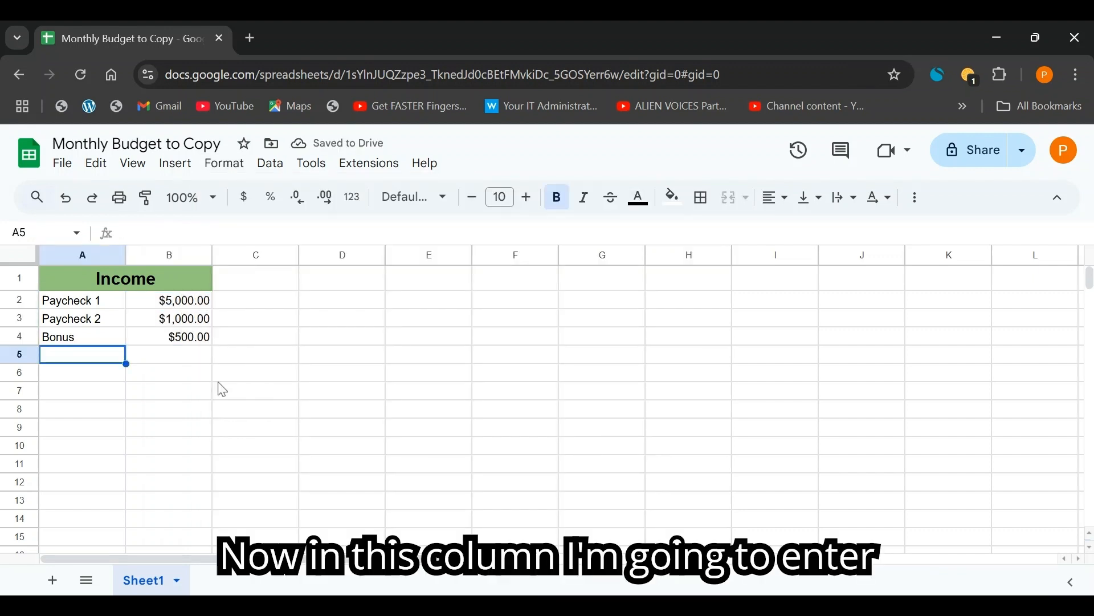
{"action": "type", "text": "Total"}
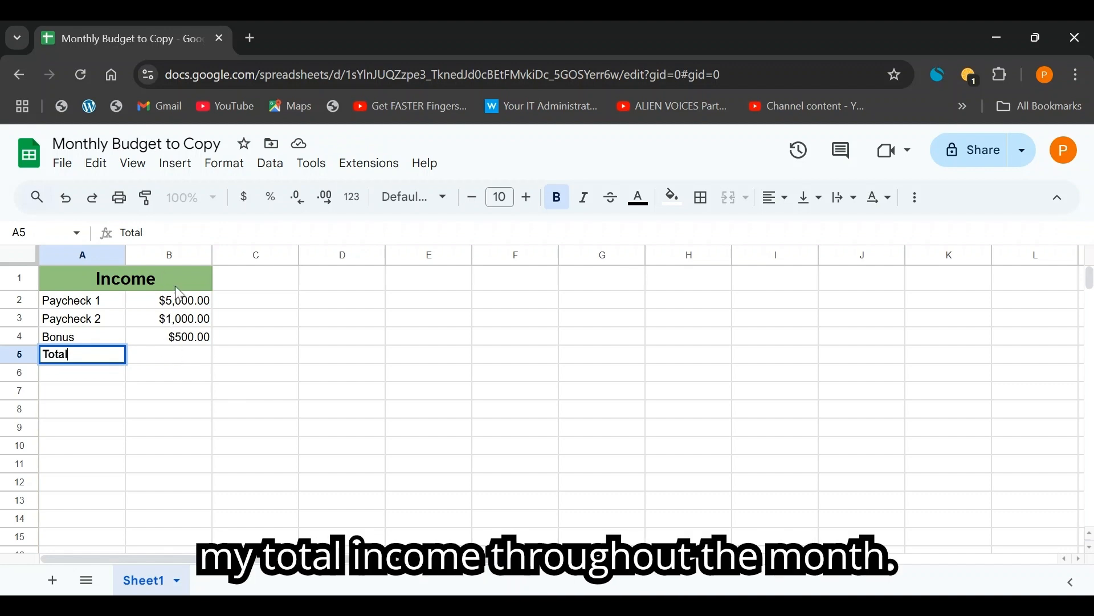
{"action": "key", "text": "Tab"}
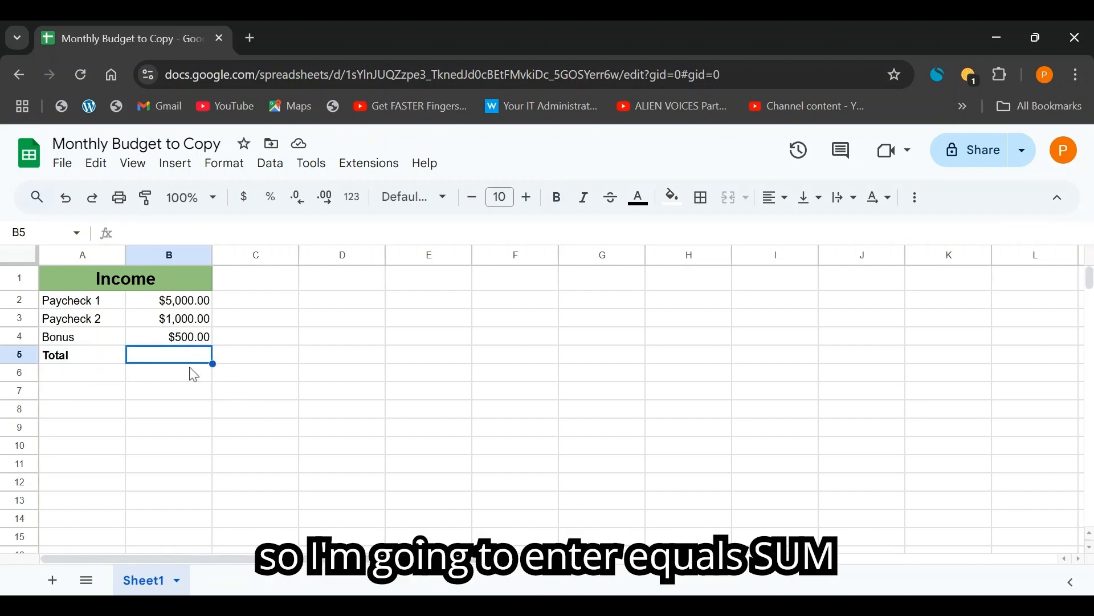
Add up the income amounts in cell B5 with the formula =SUM(B2:B4).
{"action": "type", "text": "=SUM"}
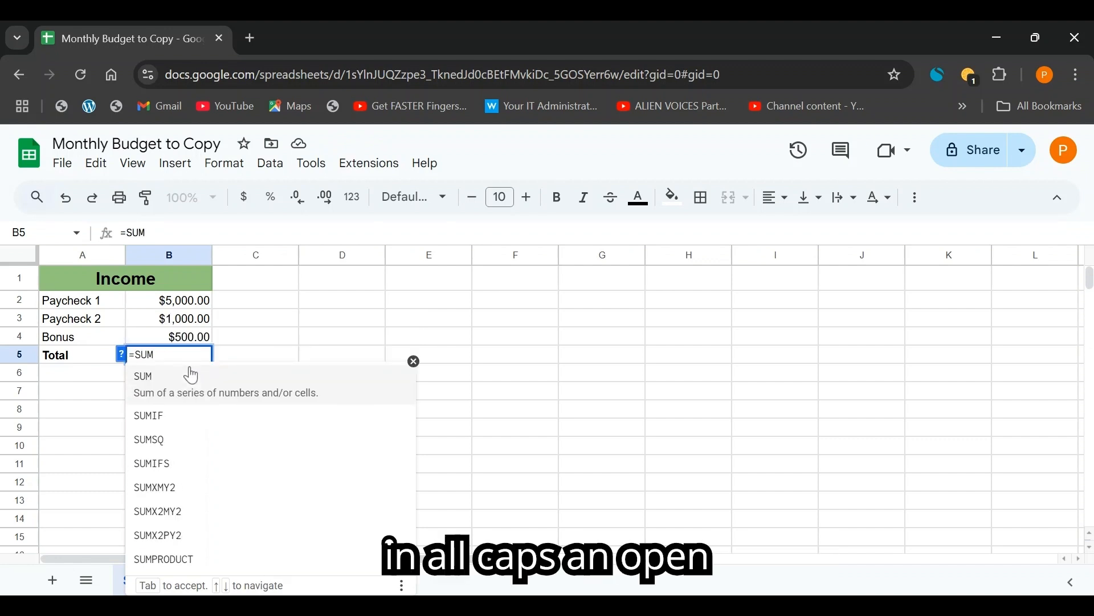
{"action": "type", "text": "("}
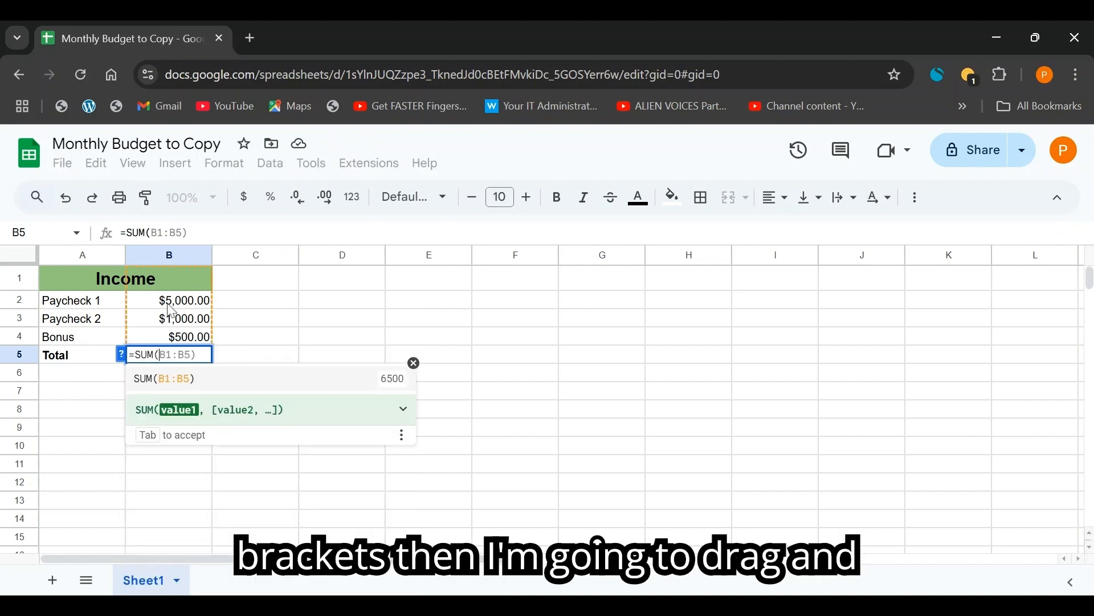
{"action": "left_click_drag", "start_coordinate": [172, 306], "coordinate": [177, 348]}
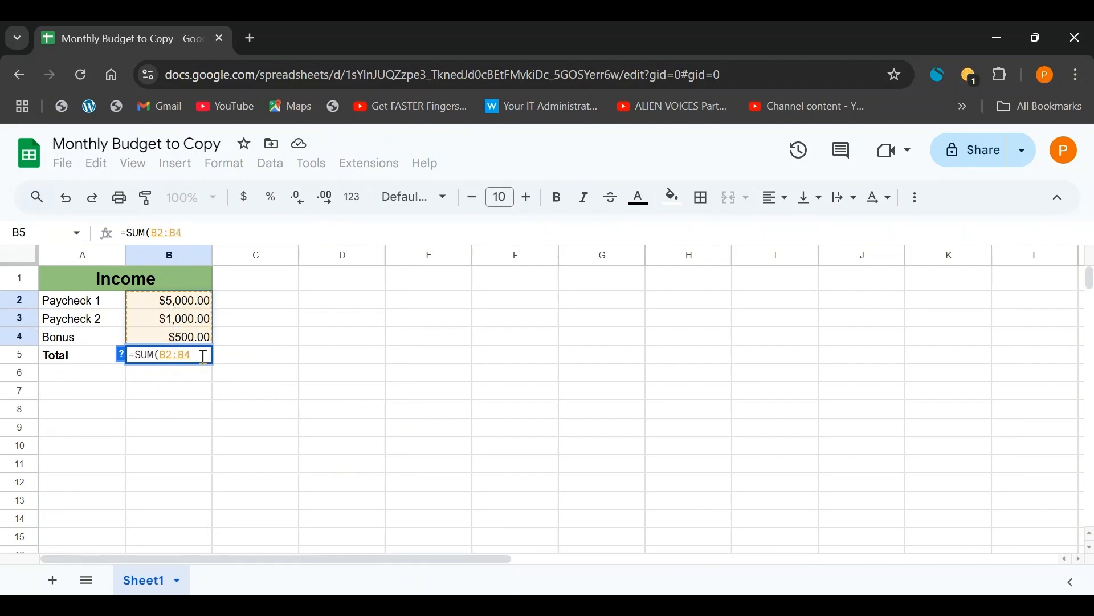
{"action": "type", "text": ")"}
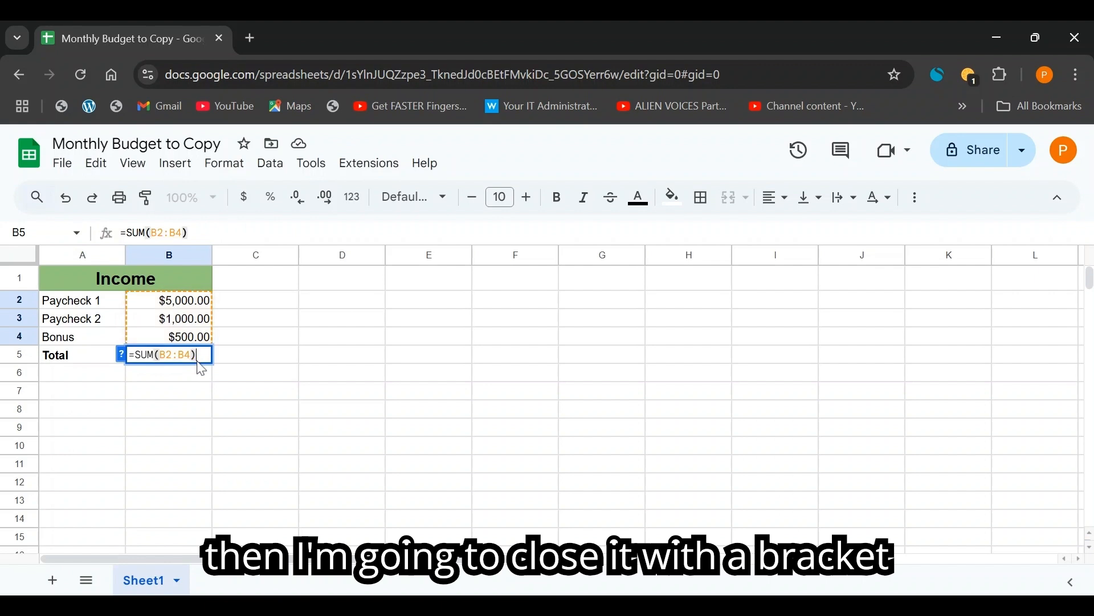
{"action": "key", "text": "Return"}
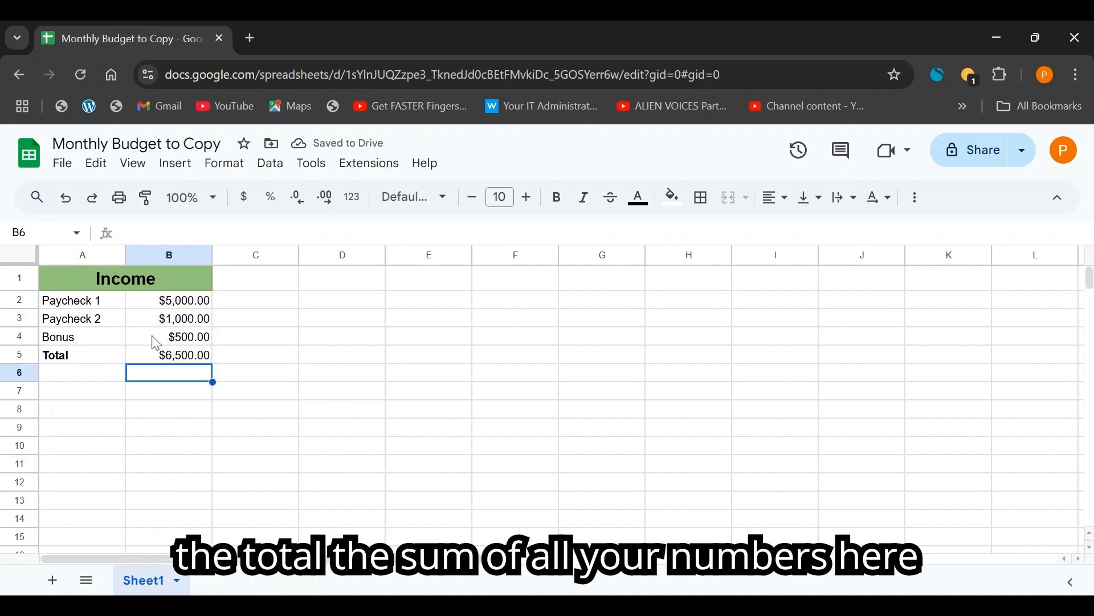
Change the Bonus amount in cell B4 to 700 to test the total formula.
{"action": "left_click", "coordinate": [160, 299]}
{"action": "left_click", "coordinate": [164, 318]}
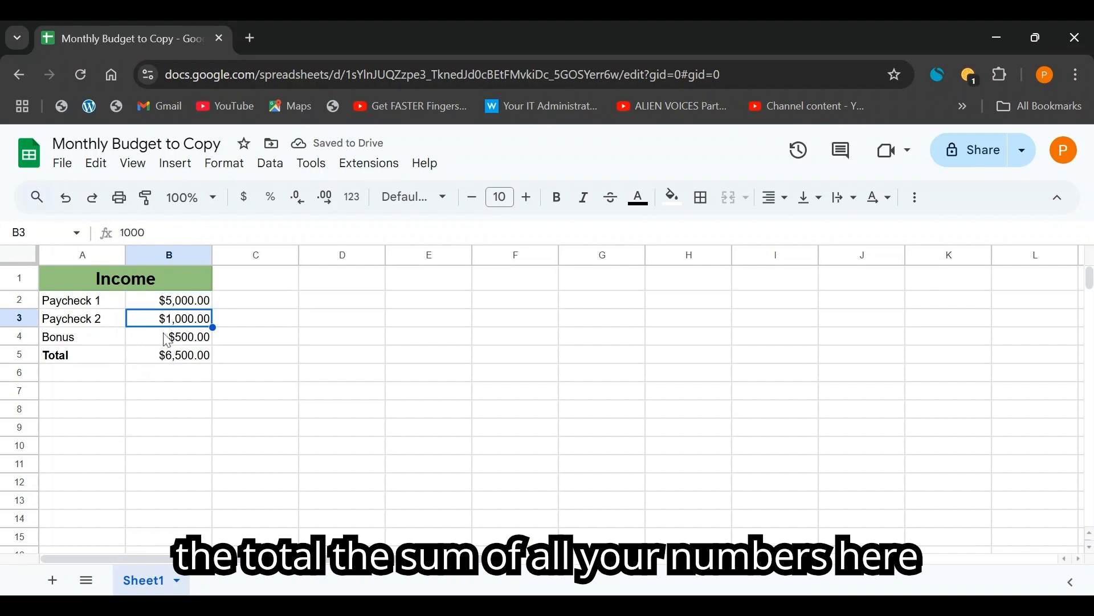
{"action": "left_click", "coordinate": [167, 339]}
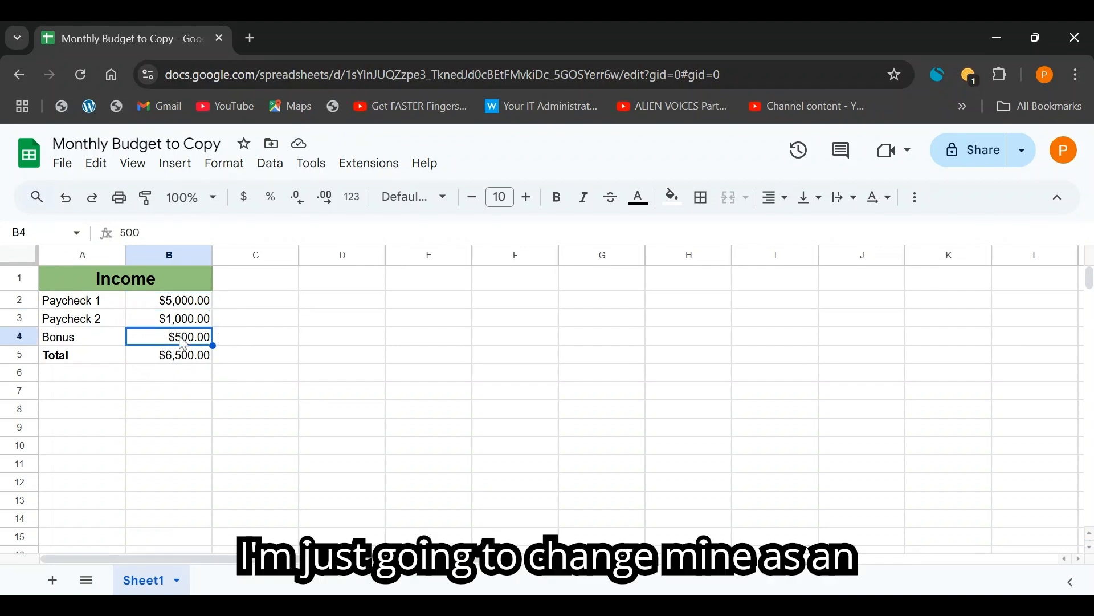
{"action": "type", "text": "700"}
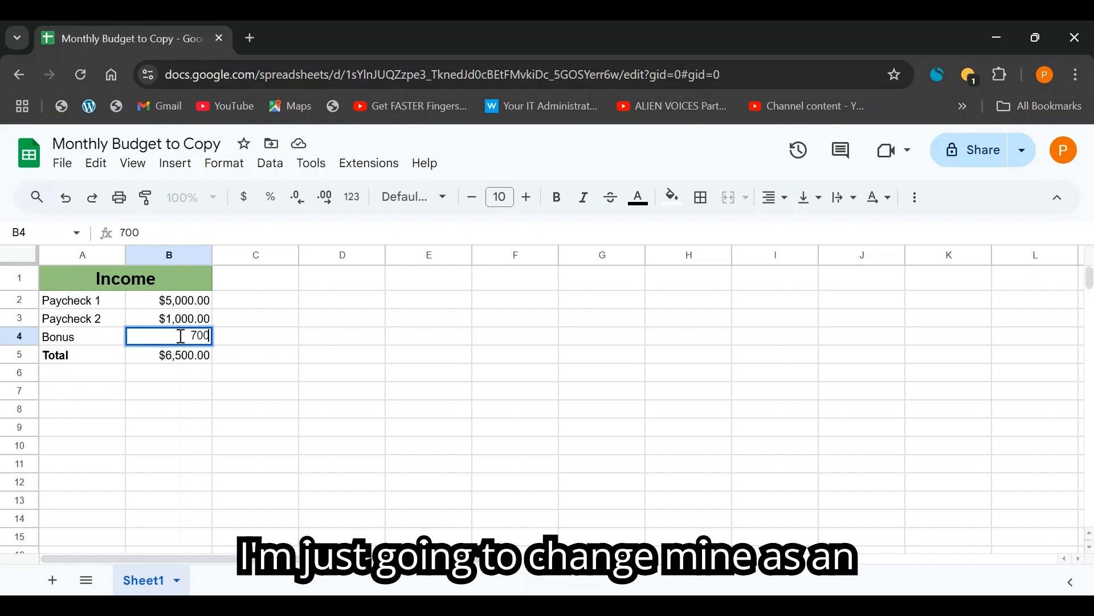
{"action": "key", "text": "Return"}
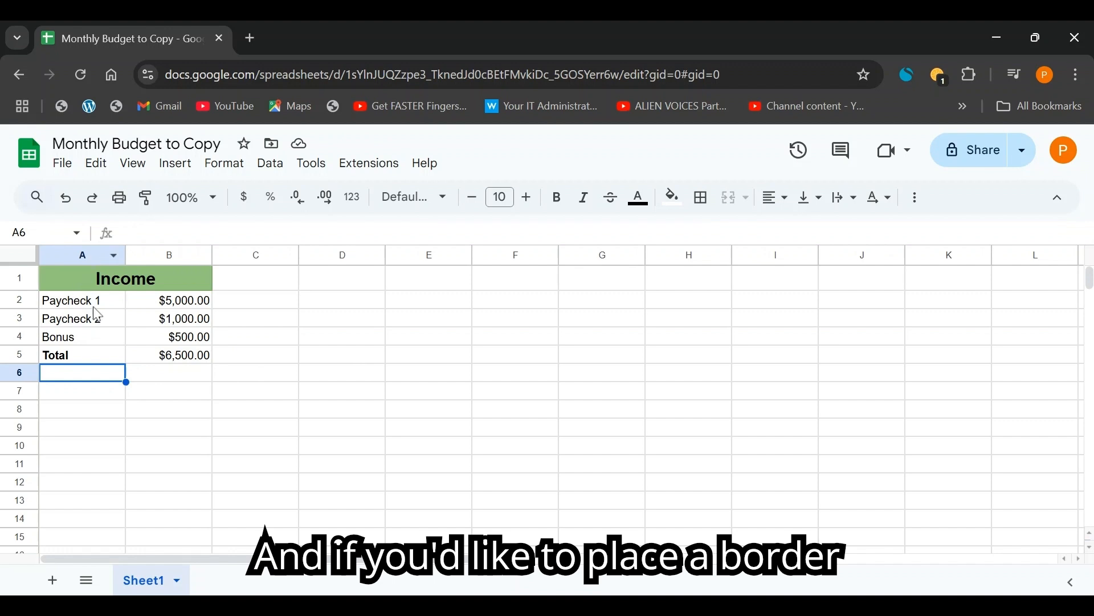
Apply outer borders around the whole Income table in A1:B5.
{"action": "left_click_drag", "start_coordinate": [82, 283], "coordinate": [171, 354]}
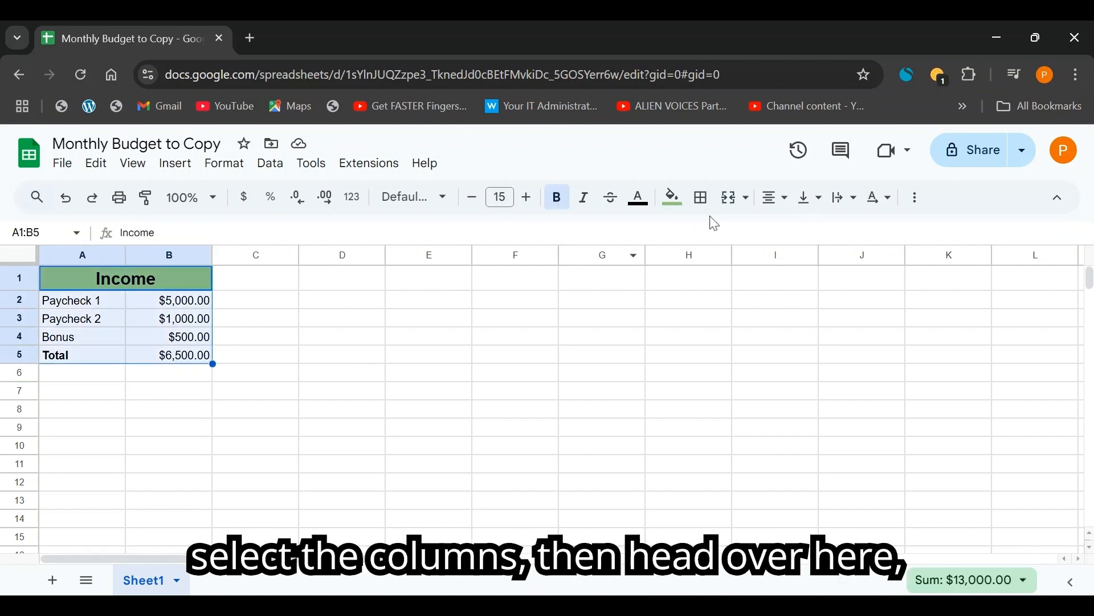
{"action": "left_click", "coordinate": [704, 201]}
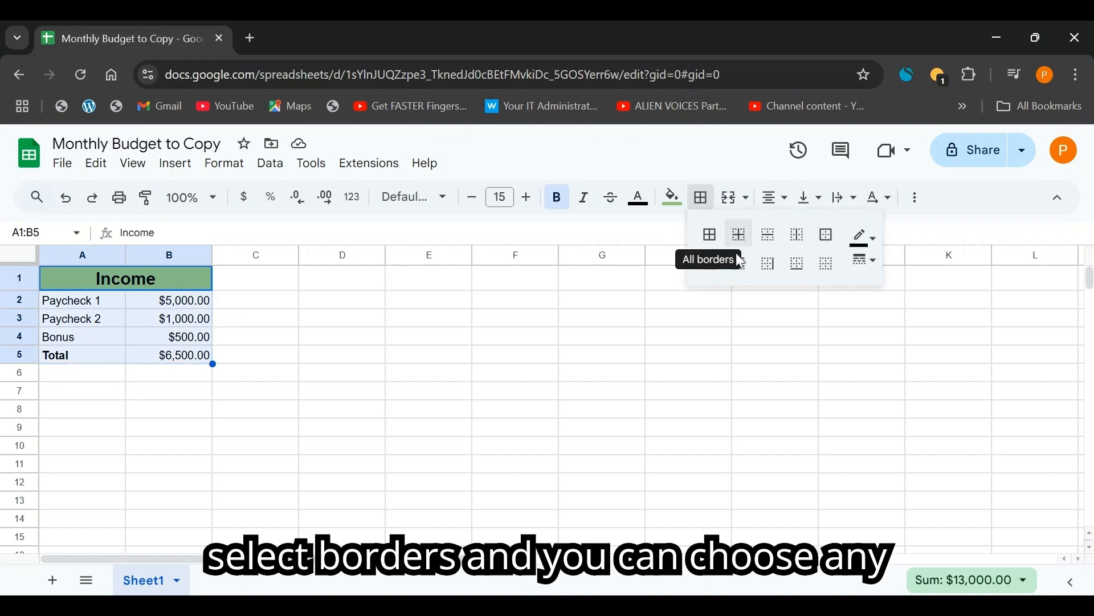
{"action": "left_click", "coordinate": [830, 235]}
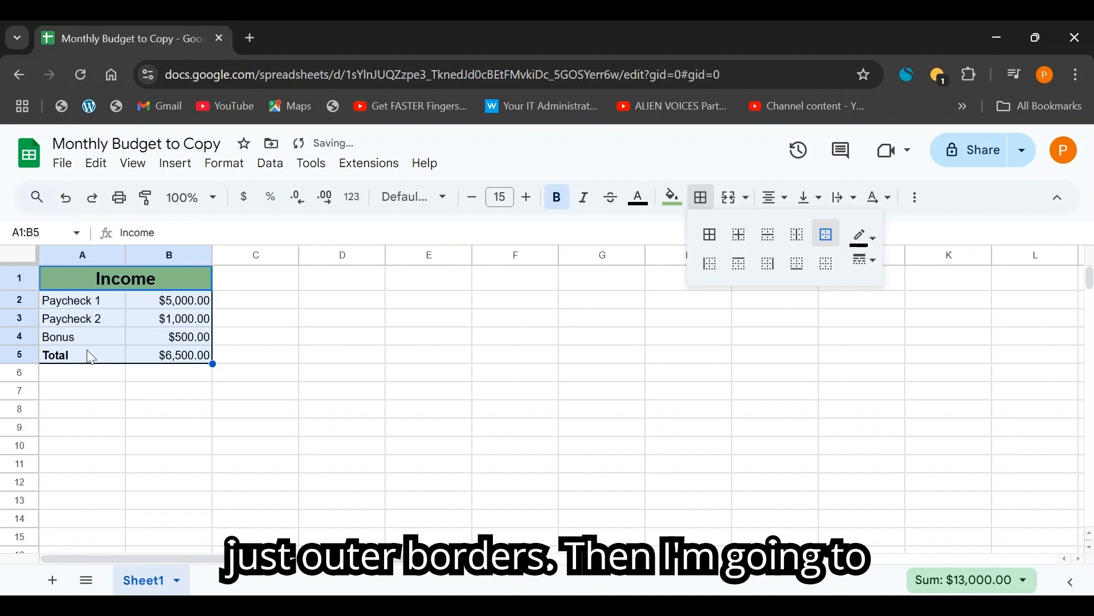
Apply all borders to the Total row, cells A5:B5.
{"action": "left_click_drag", "start_coordinate": [91, 357], "coordinate": [143, 362]}
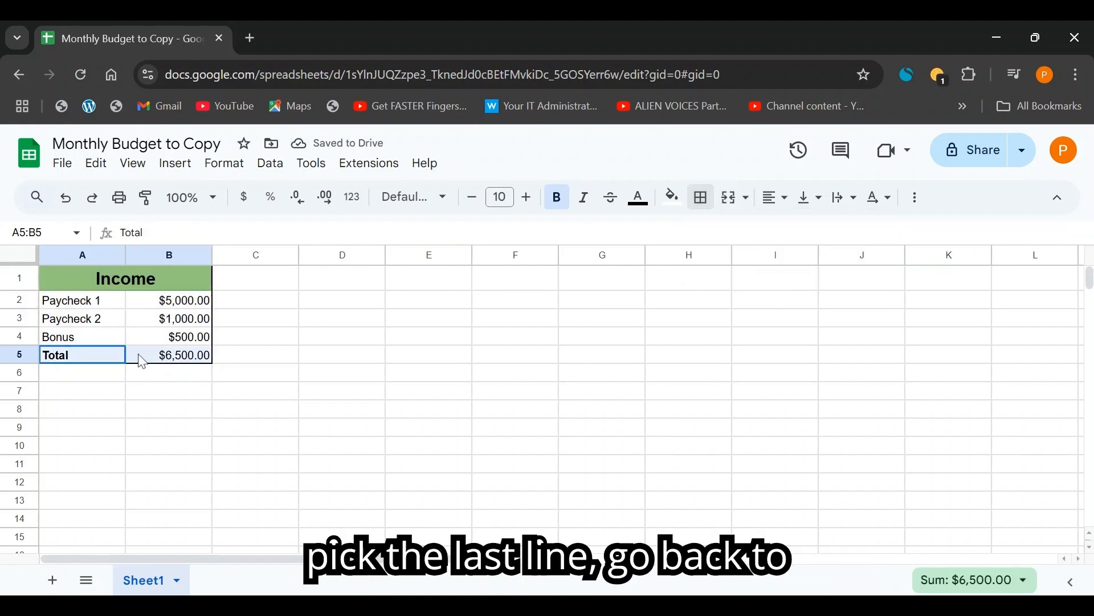
{"action": "left_click", "coordinate": [704, 200]}
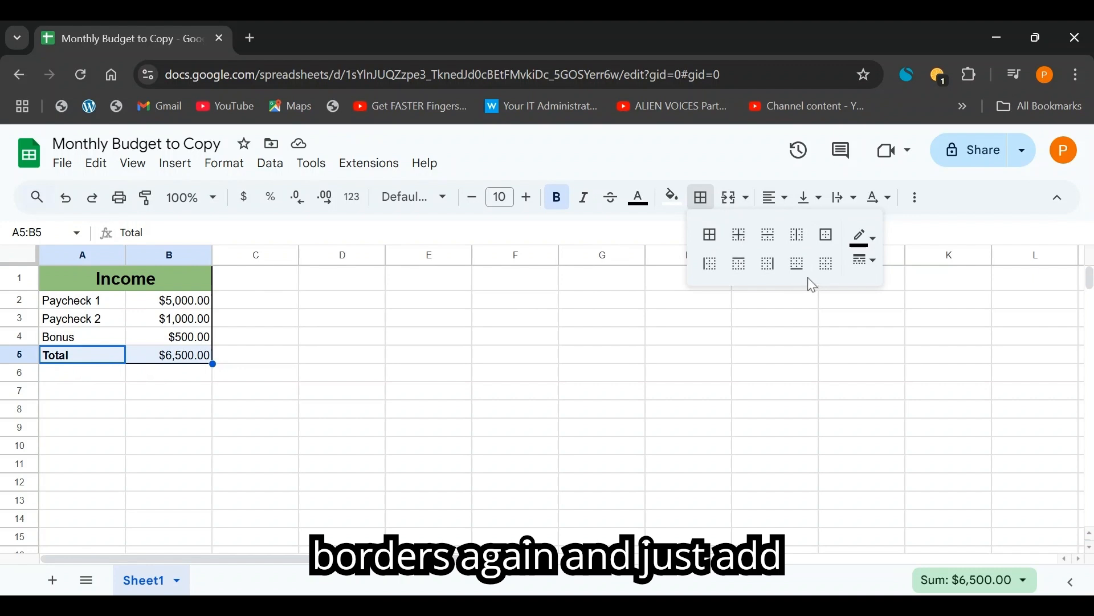
{"action": "left_click", "coordinate": [720, 241]}
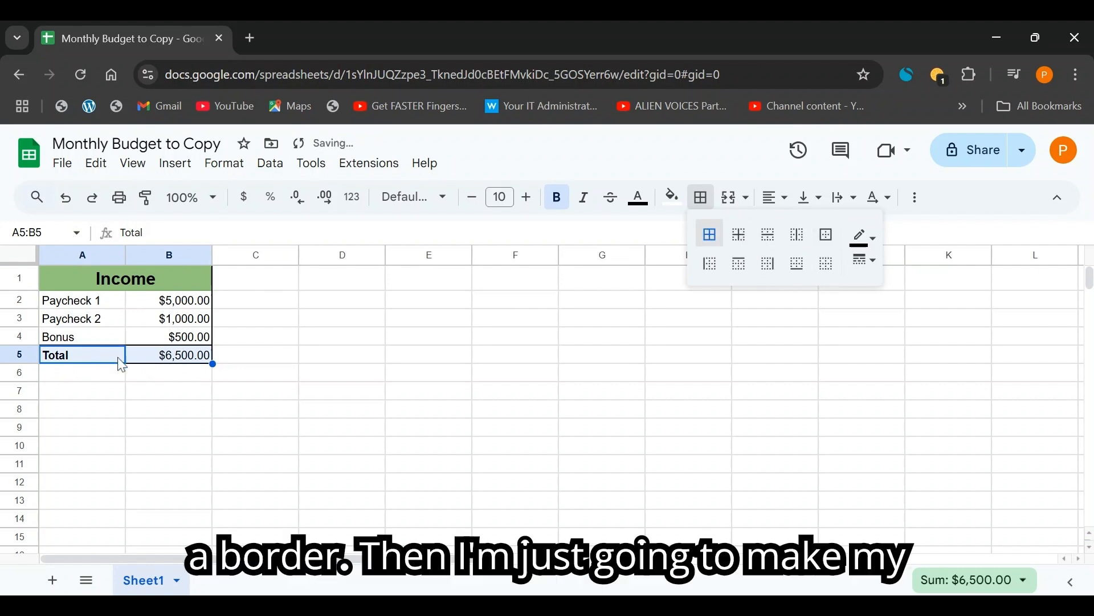
Make the total income amount in cell B5 bold.
{"action": "left_click", "coordinate": [114, 358]}
{"action": "left_click", "coordinate": [155, 361]}
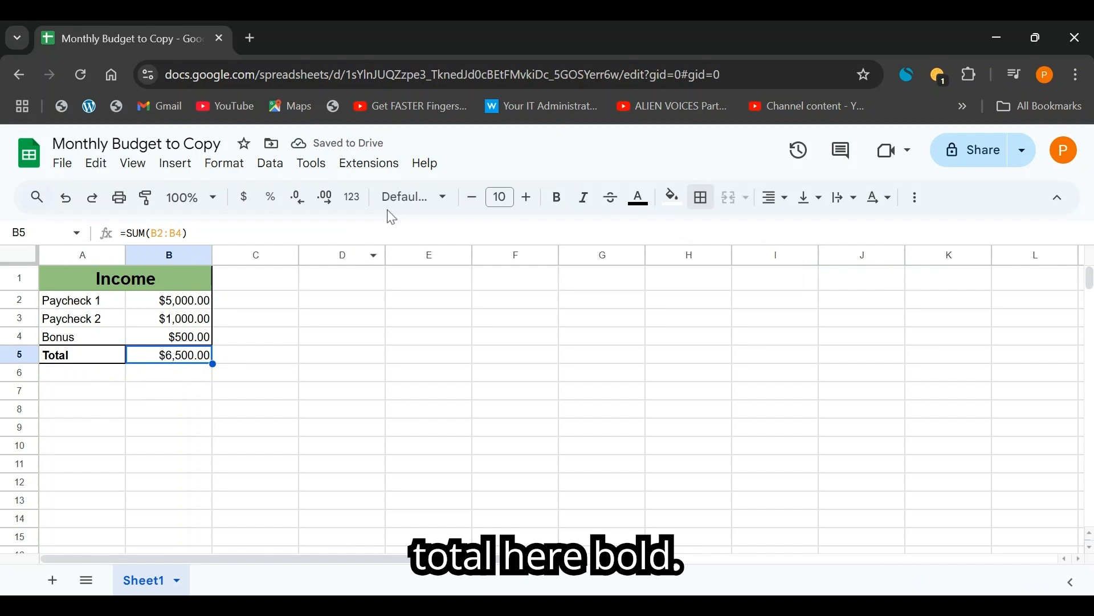
{"action": "left_click", "coordinate": [558, 200]}
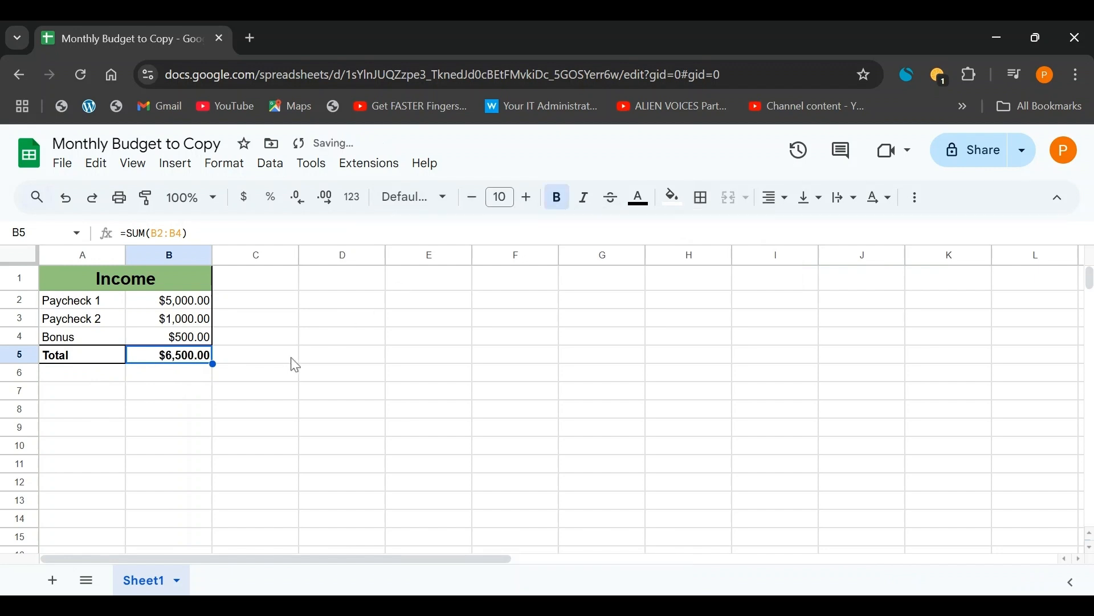
{"action": "key", "text": "Left"}
{"action": "key", "text": "Up"}
{"action": "key", "text": "Up"}
{"action": "key", "text": "Up"}
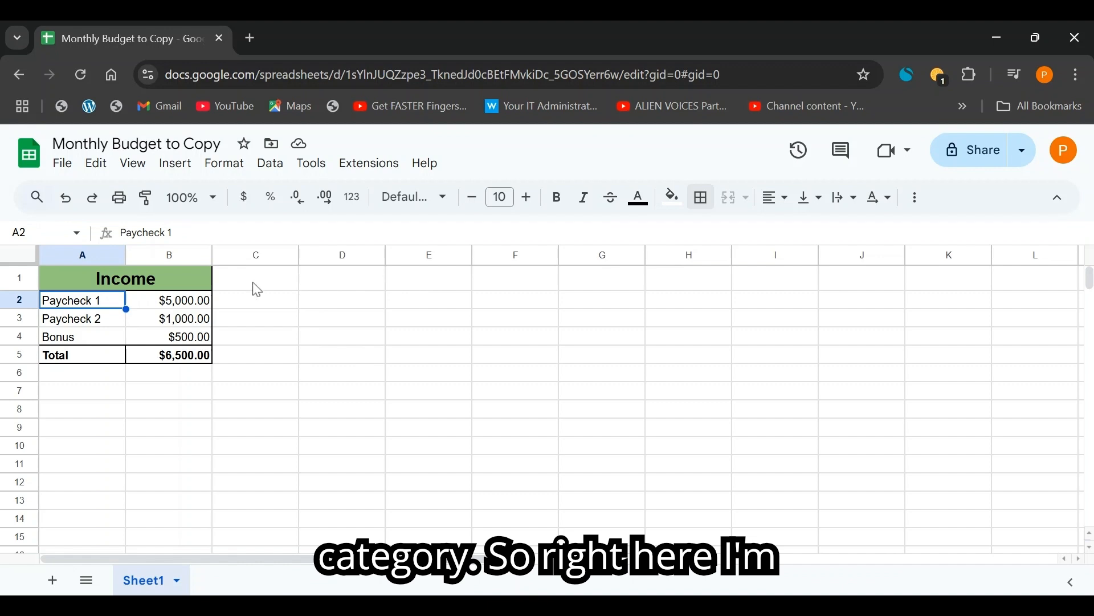
Enter the heading "Expenses" in cell E1 for a new section beside the Income table.
{"action": "left_click", "coordinate": [406, 286]}
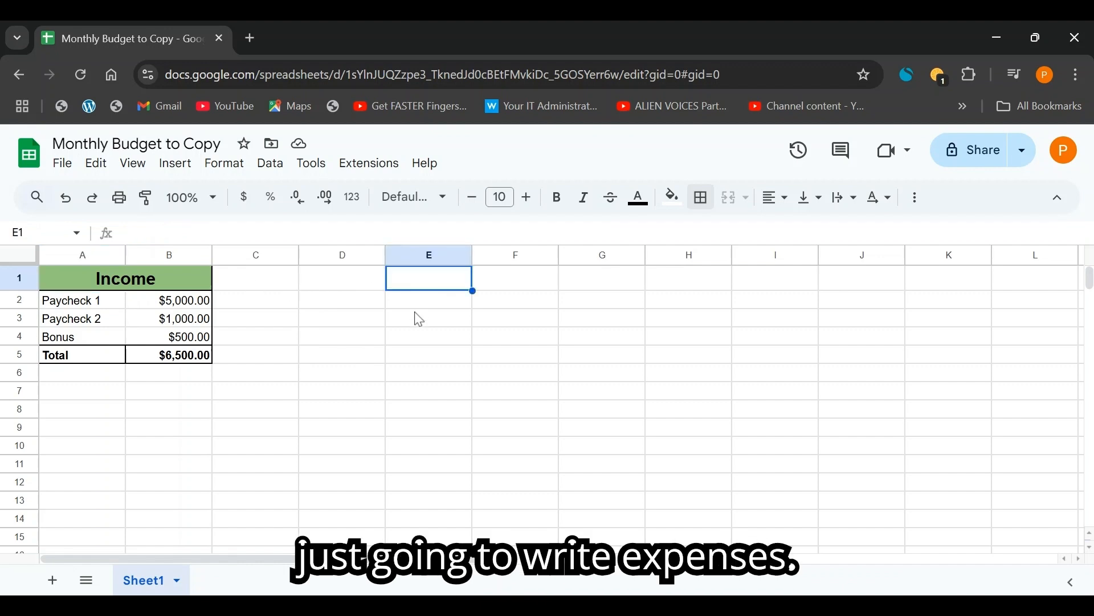
{"action": "type", "text": "Expense"}
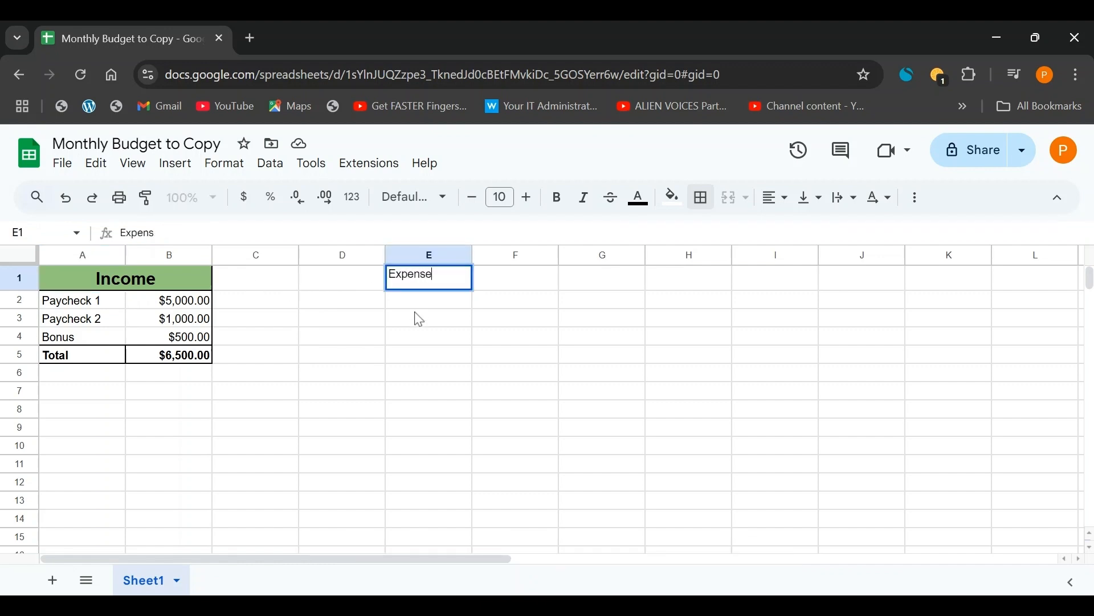
{"action": "key", "text": "Down"}
{"action": "key", "text": "Down"}
Make the Expenses heading in E1 bold and increase its font size to 15.
{"action": "left_click", "coordinate": [438, 282]}
{"action": "left_click", "coordinate": [558, 198]}
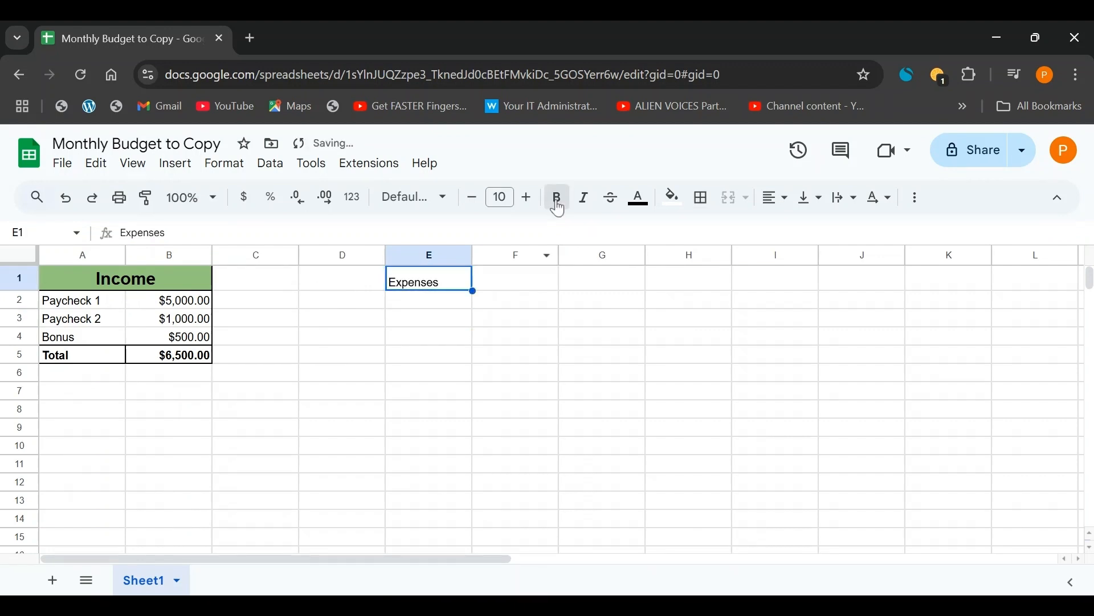
{"action": "left_click", "coordinate": [527, 198]}
{"action": "left_click", "coordinate": [528, 198]}
{"action": "left_click", "coordinate": [527, 198]}
{"action": "left_click", "coordinate": [527, 197]}
{"action": "left_click", "coordinate": [527, 198]}
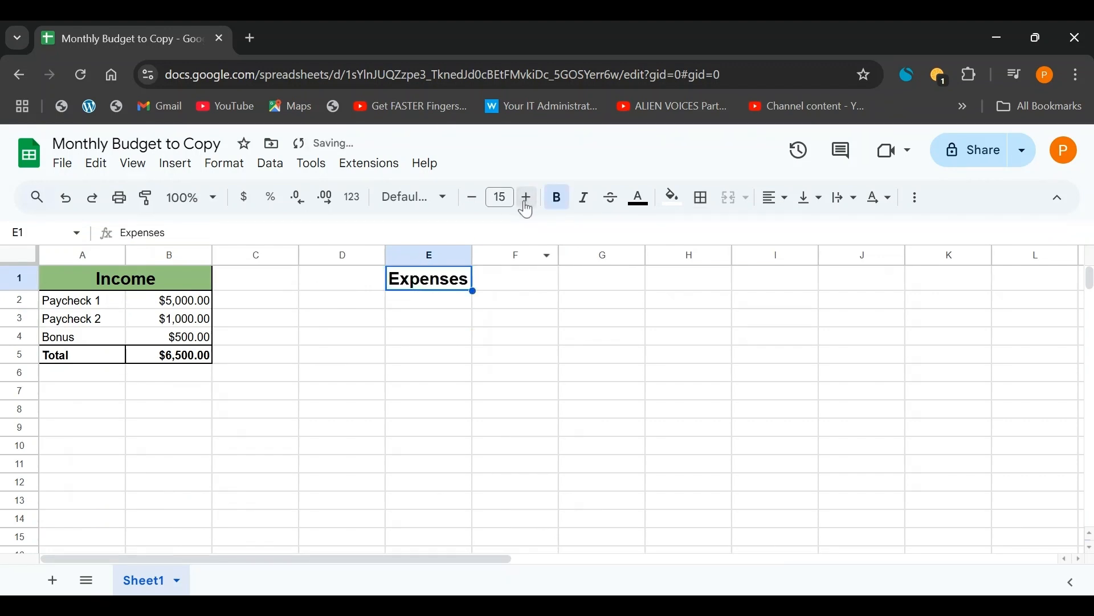
Merge cells E1:F1 and center the Expenses heading across them.
{"action": "left_click", "coordinate": [528, 283]}
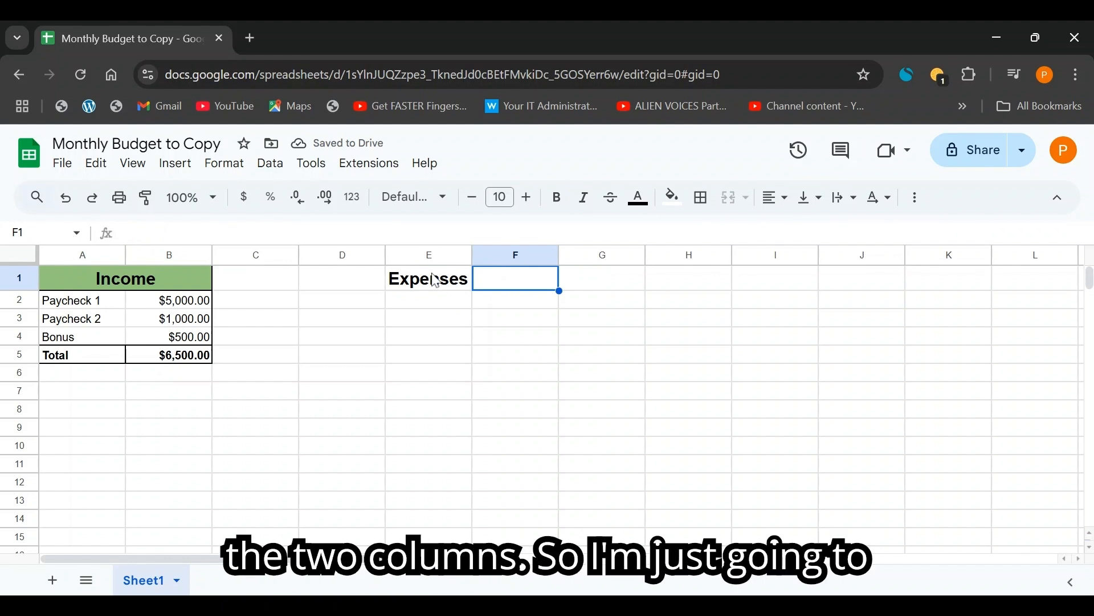
{"action": "left_click", "coordinate": [427, 283]}
{"action": "left_click_drag", "start_coordinate": [450, 282], "coordinate": [500, 277]}
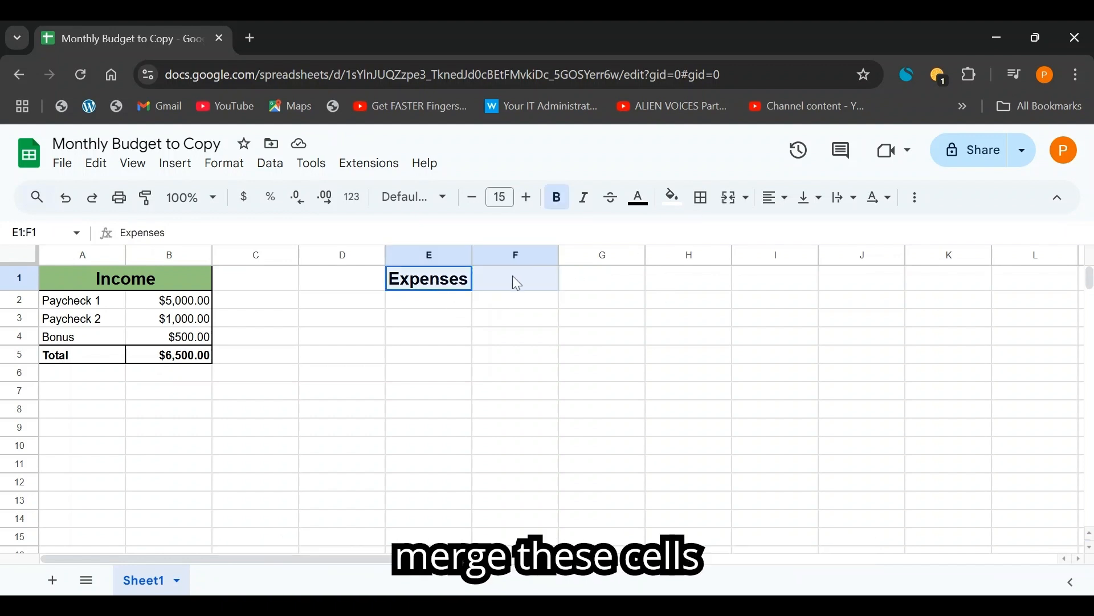
{"action": "left_click", "coordinate": [735, 201]}
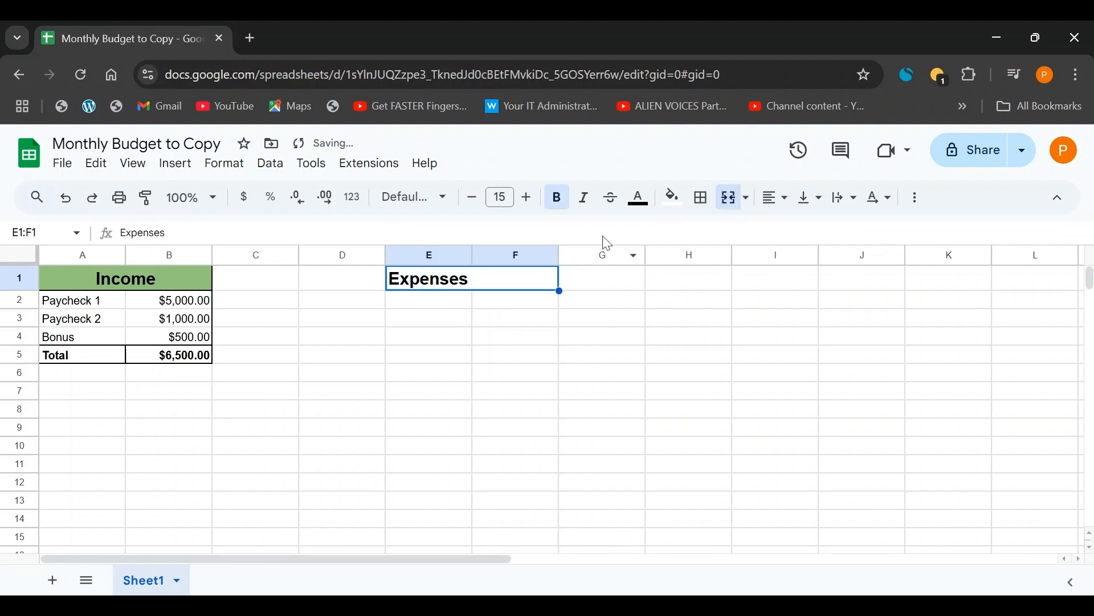
{"action": "left_click", "coordinate": [785, 201]}
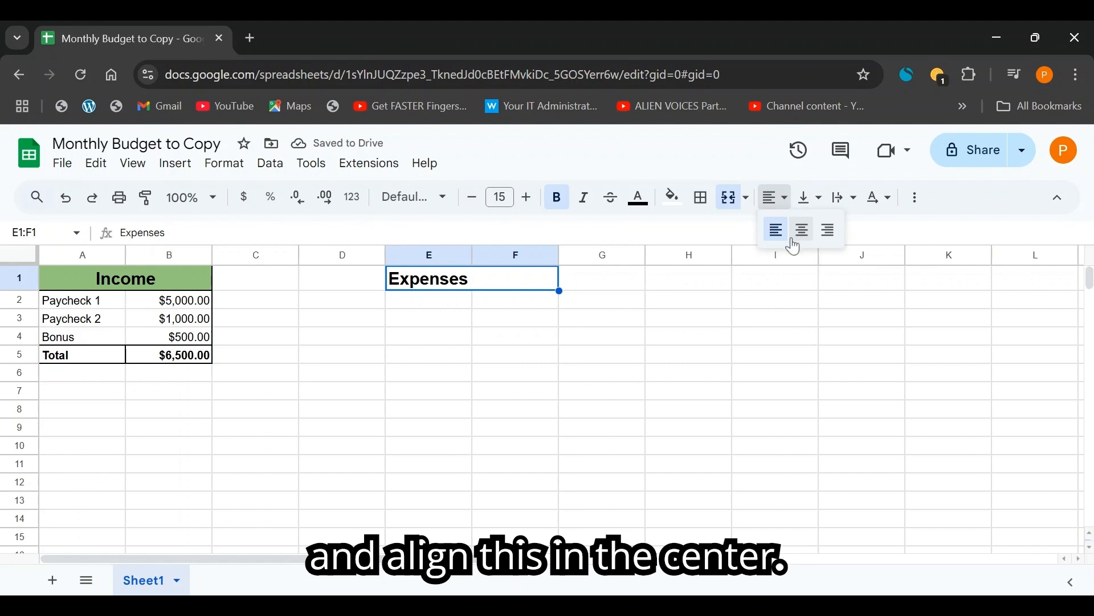
{"action": "left_click", "coordinate": [801, 228]}
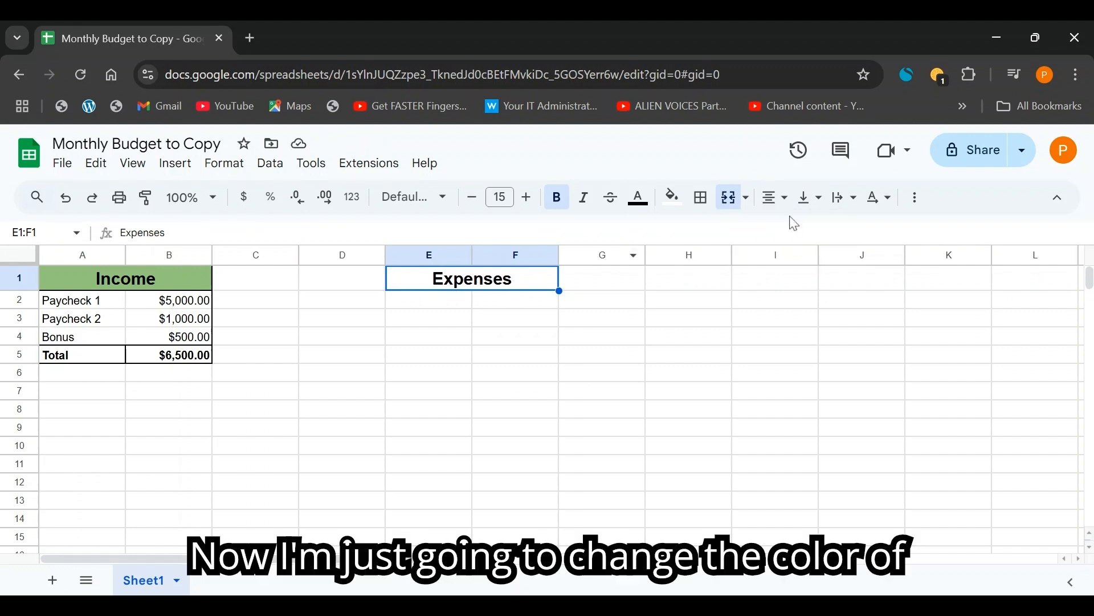
Fill the merged Expenses heading cell with light yellow.
{"action": "left_click", "coordinate": [676, 198]}
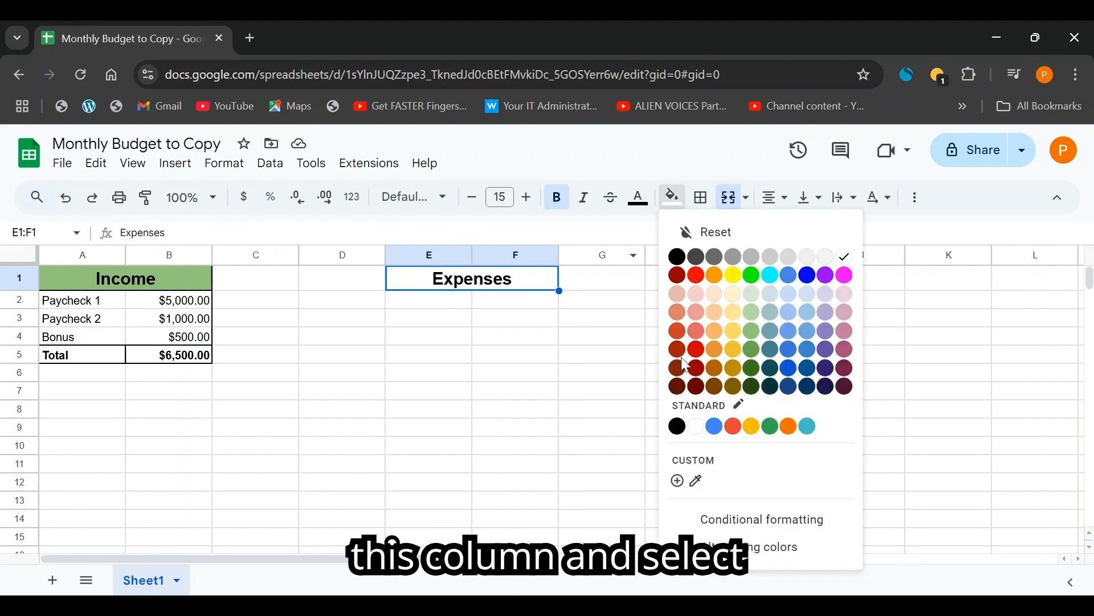
{"action": "left_click", "coordinate": [733, 311]}
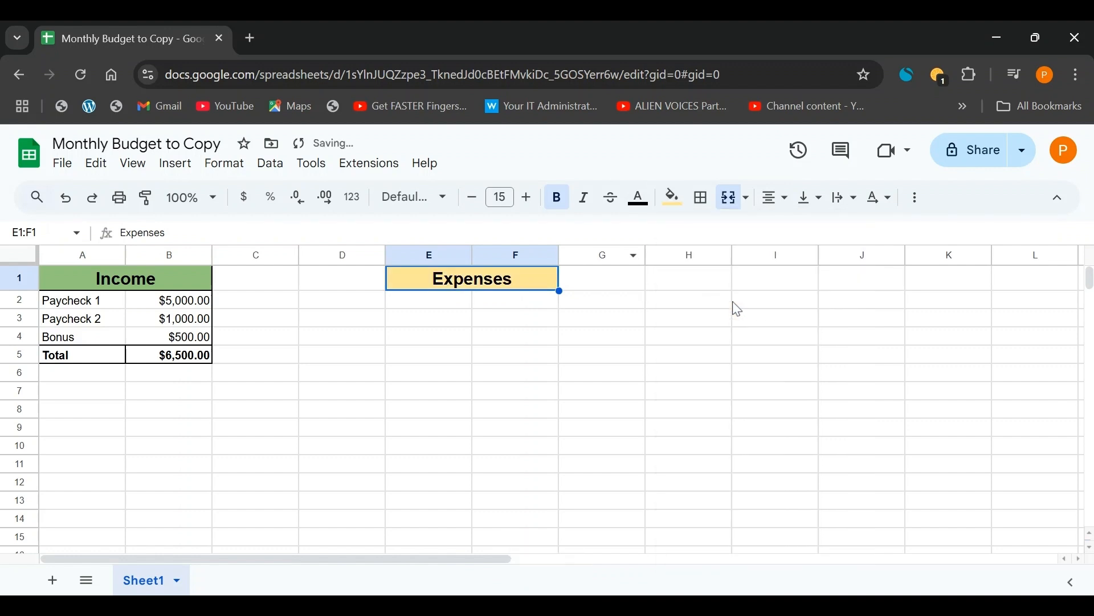
{"action": "left_click", "coordinate": [530, 304]}
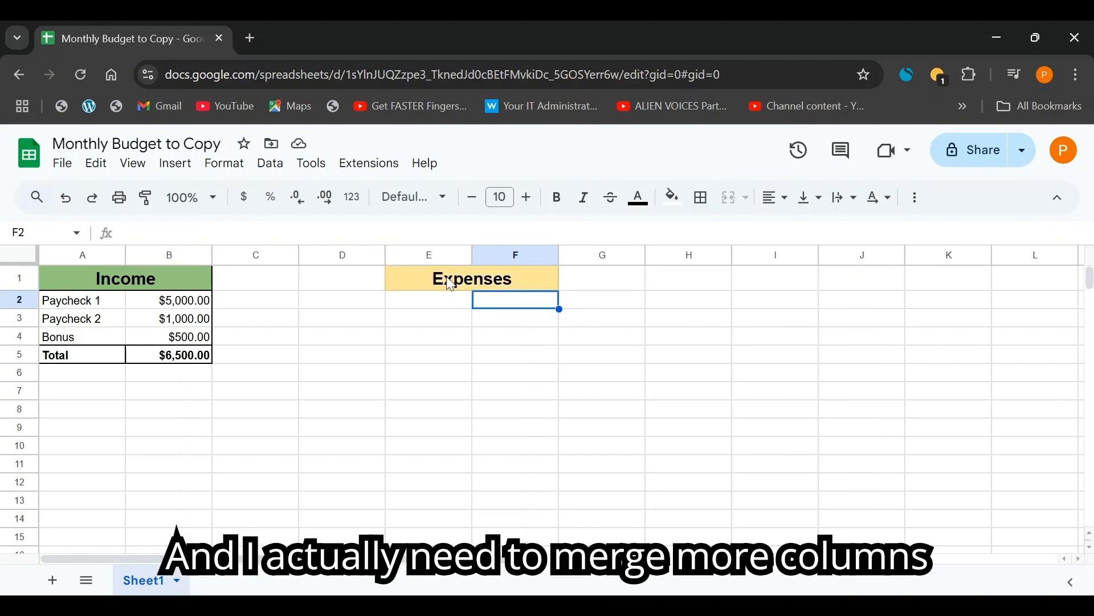
Extend the merged Expenses heading across four columns, E1:H1.
{"action": "left_click", "coordinate": [484, 288]}
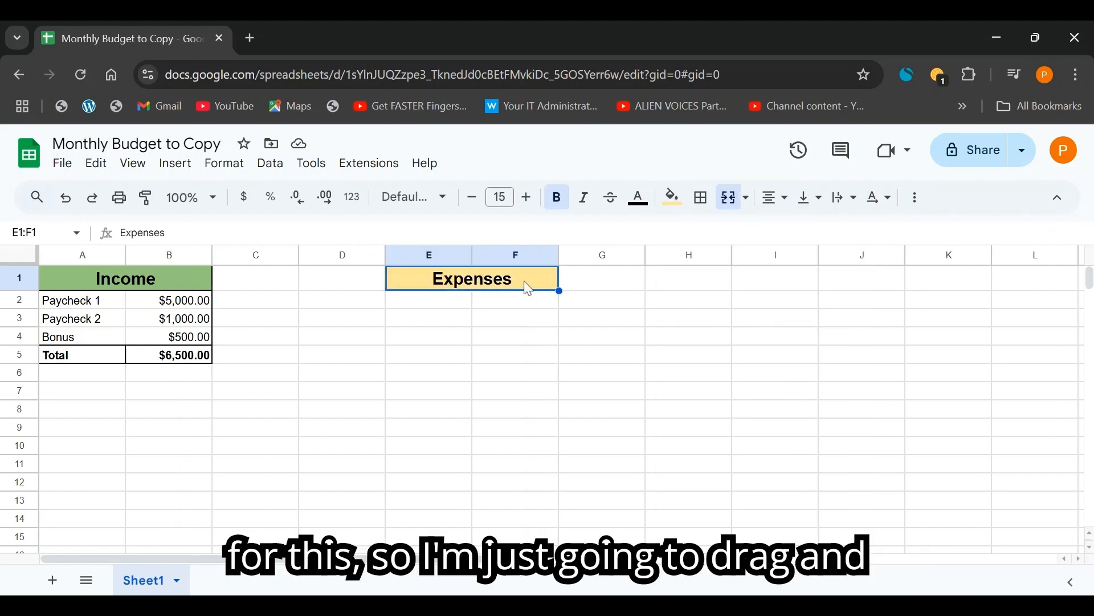
{"action": "left_click_drag", "start_coordinate": [528, 286], "coordinate": [694, 287]}
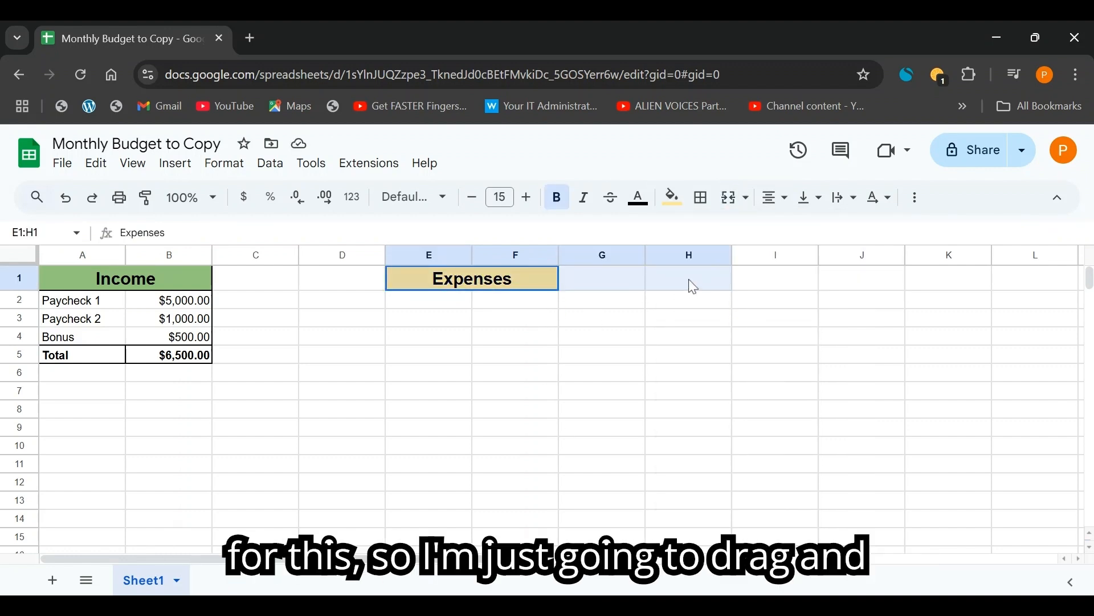
{"action": "left_click", "coordinate": [738, 206]}
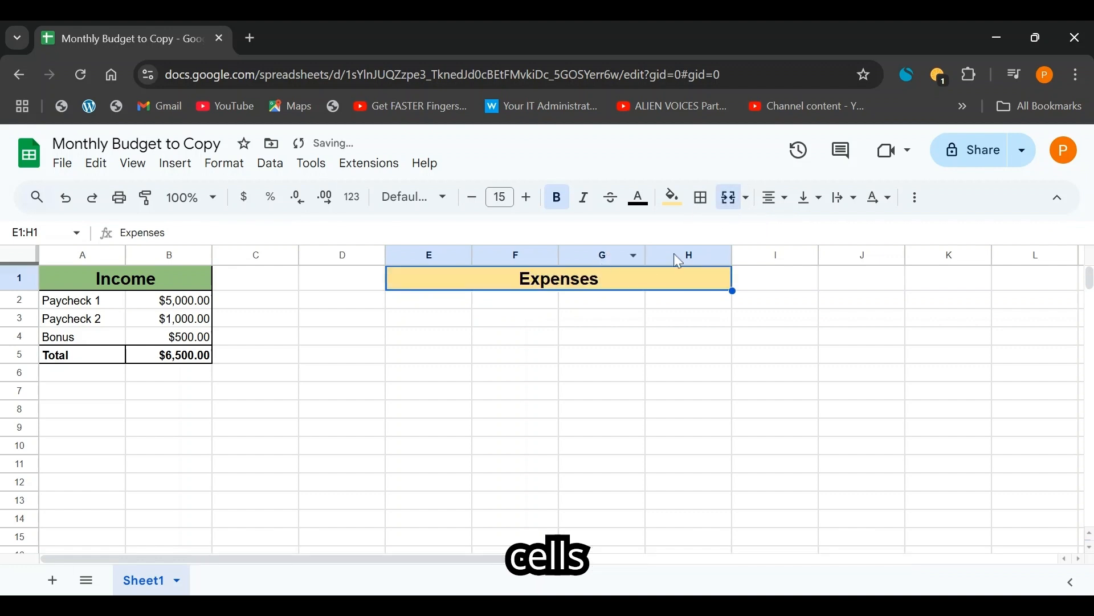
{"action": "left_click", "coordinate": [530, 300]}
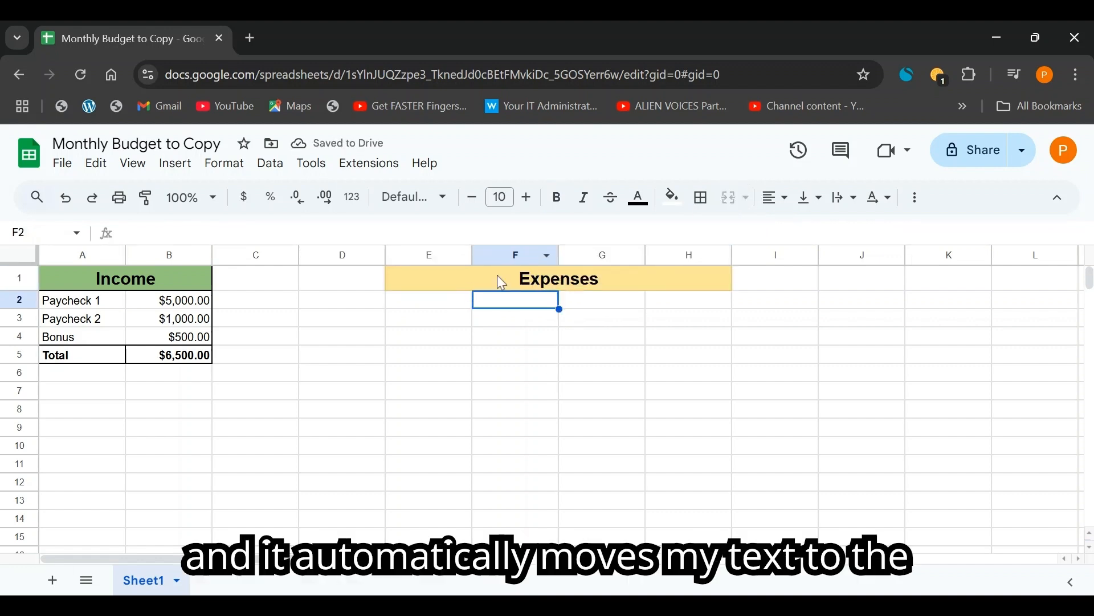
{"action": "key", "text": "Left"}
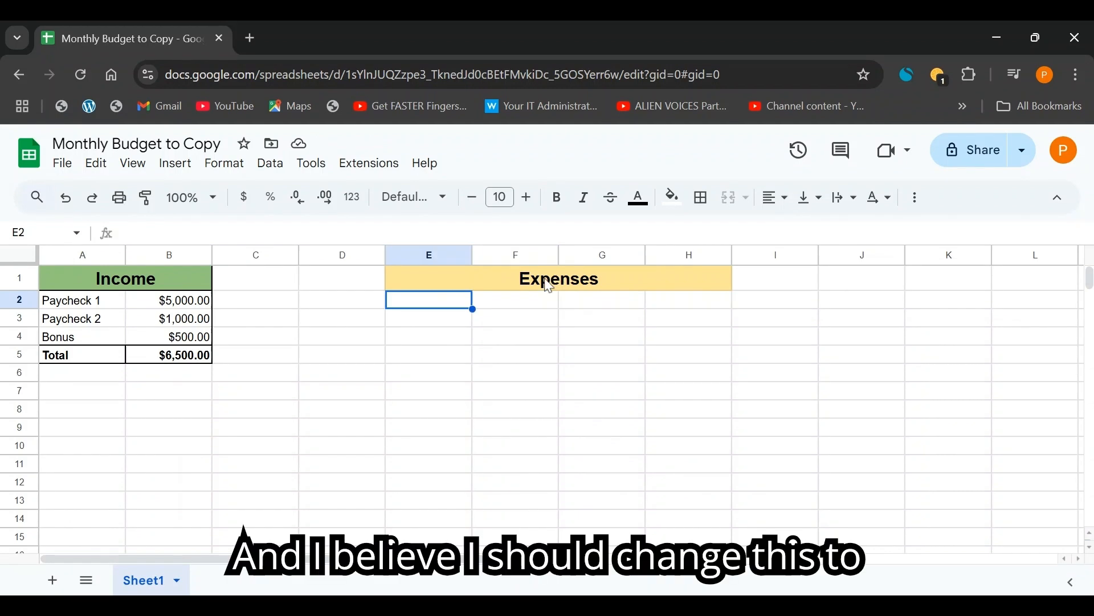
Replace the merged heading text in E1:H1 with "Budget".
{"action": "left_click", "coordinate": [549, 287]}
{"action": "type", "text": "Budget"}
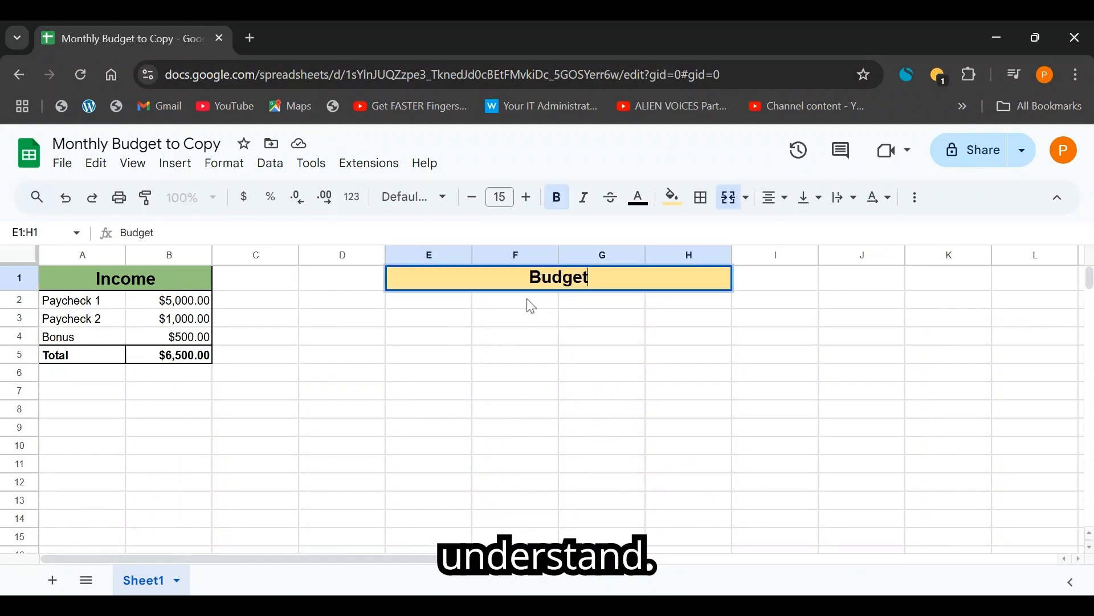
{"action": "key", "text": "Return"}
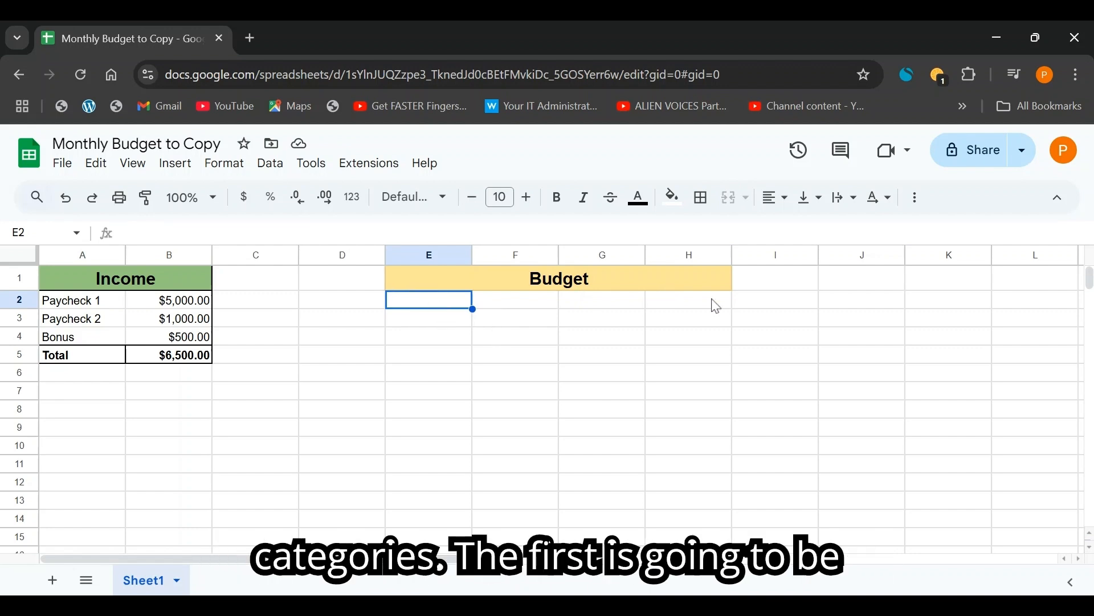
Enter the column header "Expenses" in cell E2 and make it bold.
{"action": "type", "text": "E"}
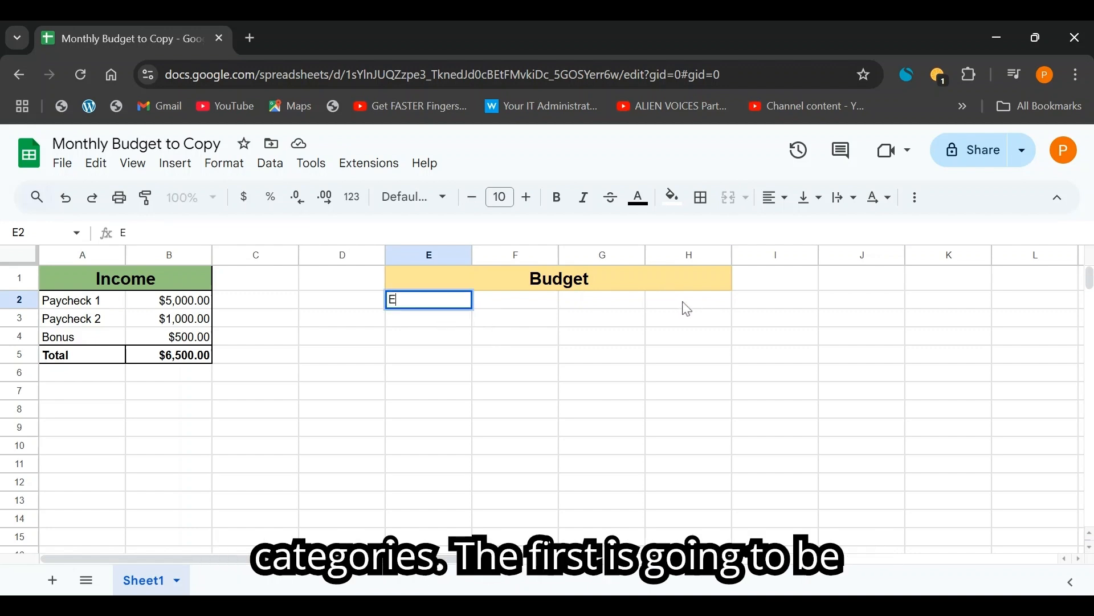
{"action": "type", "text": "xpense"}
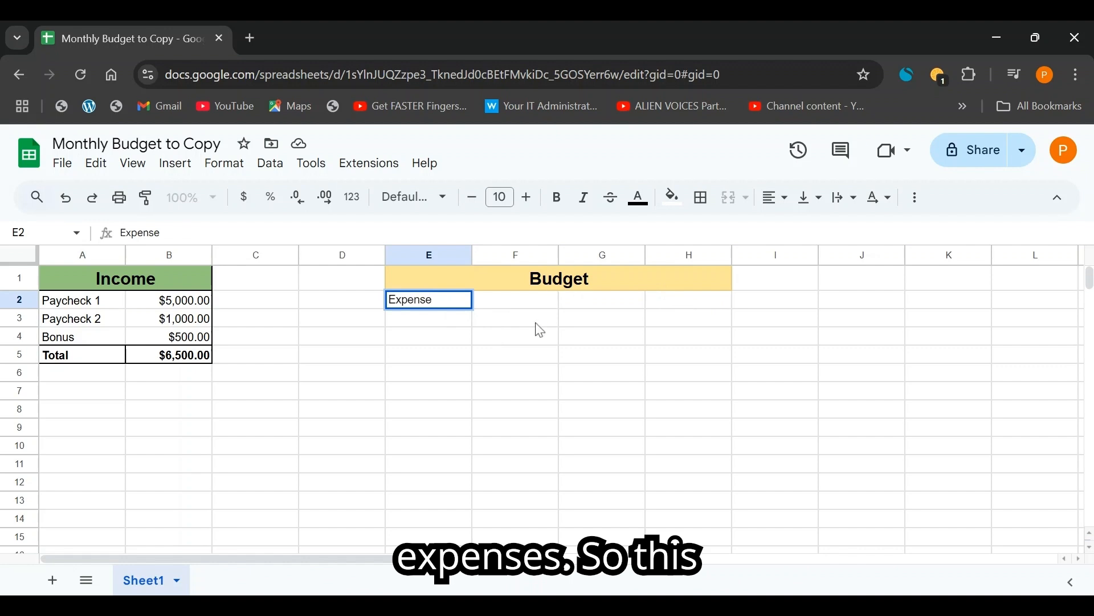
{"action": "type", "text": "s"}
{"action": "left_click_drag", "start_coordinate": [464, 301], "coordinate": [374, 298]}
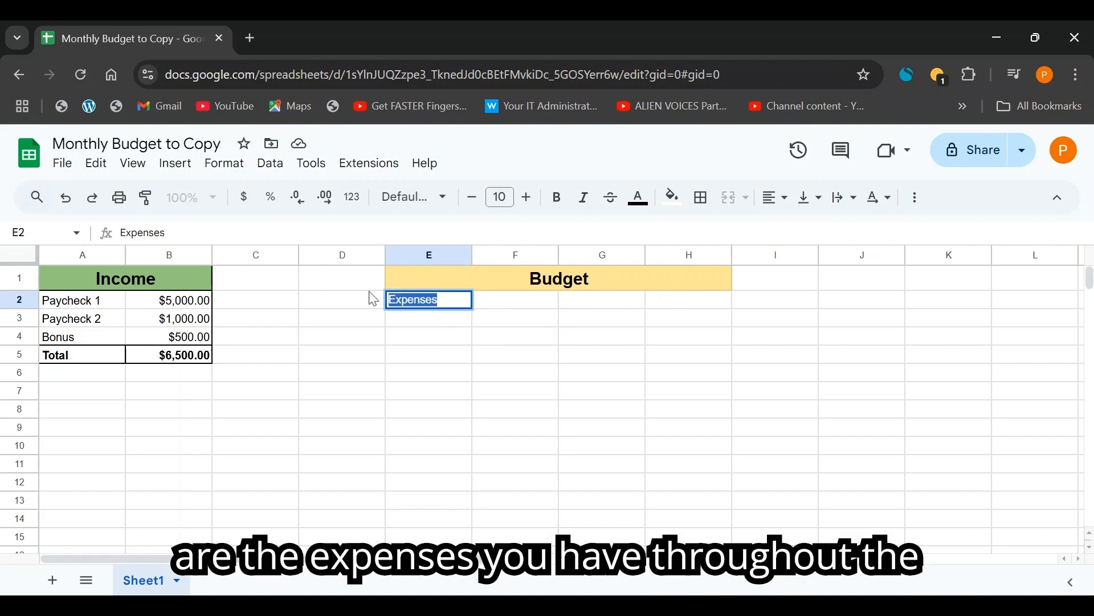
{"action": "left_click", "coordinate": [557, 198]}
Add the bold column header "Planned" in cell F2.
{"action": "left_click", "coordinate": [517, 304]}
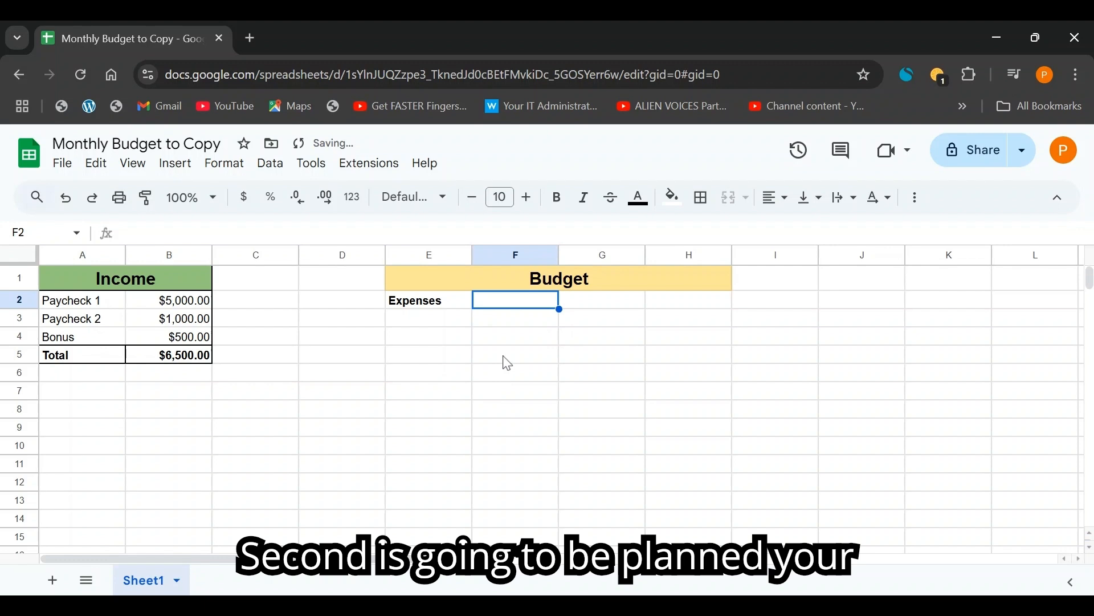
{"action": "type", "text": "Plan"}
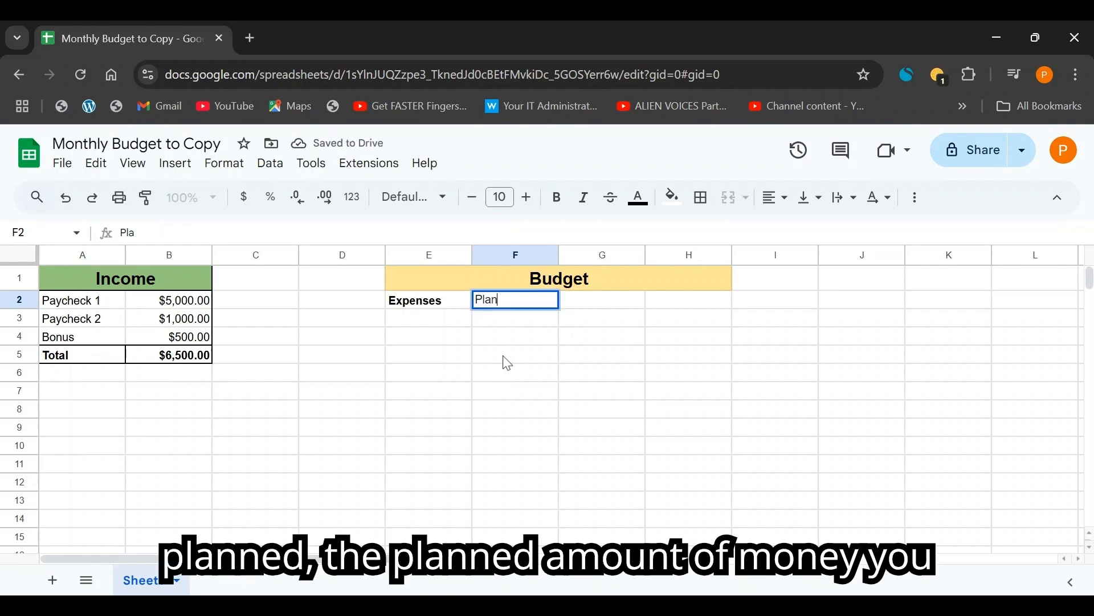
{"action": "type", "text": "ned"}
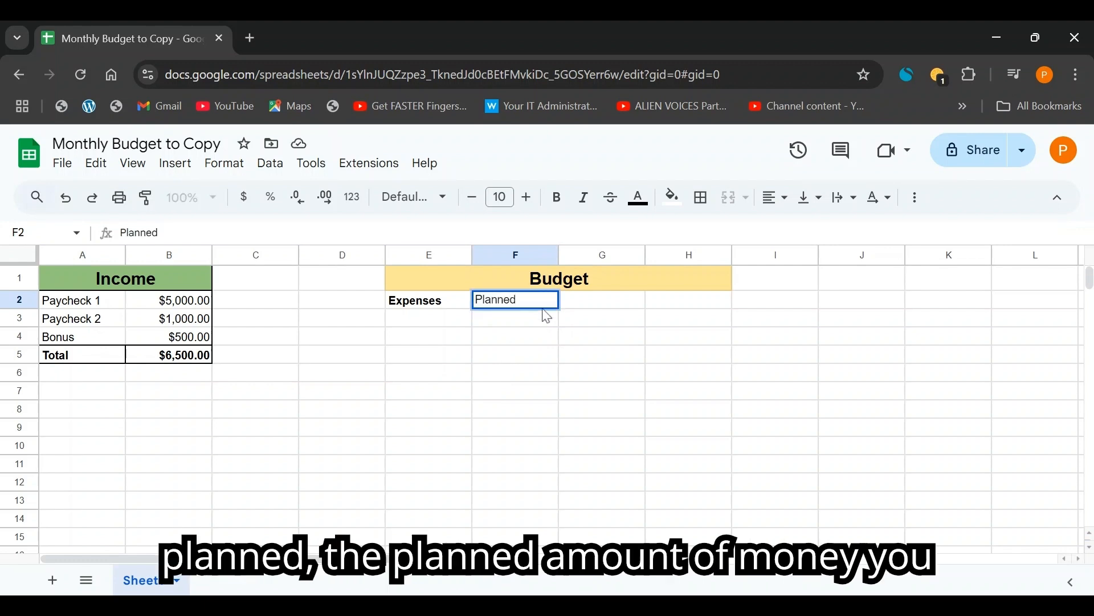
{"action": "double_click", "coordinate": [524, 305]}
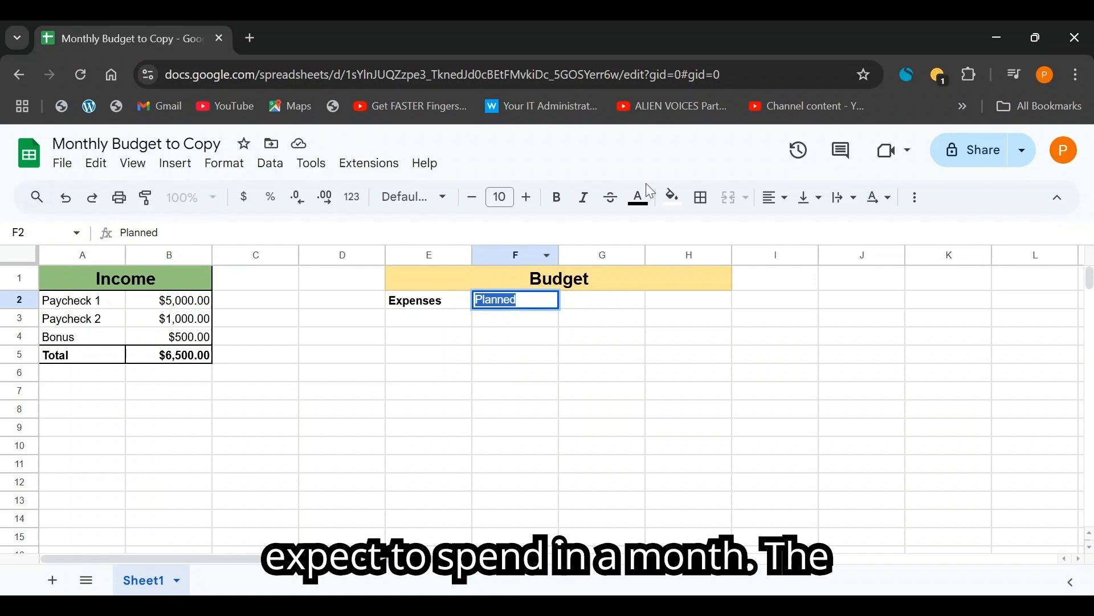
{"action": "left_click", "coordinate": [557, 198]}
Add the bold column header "Actual" in cell G2.
{"action": "left_click", "coordinate": [604, 309]}
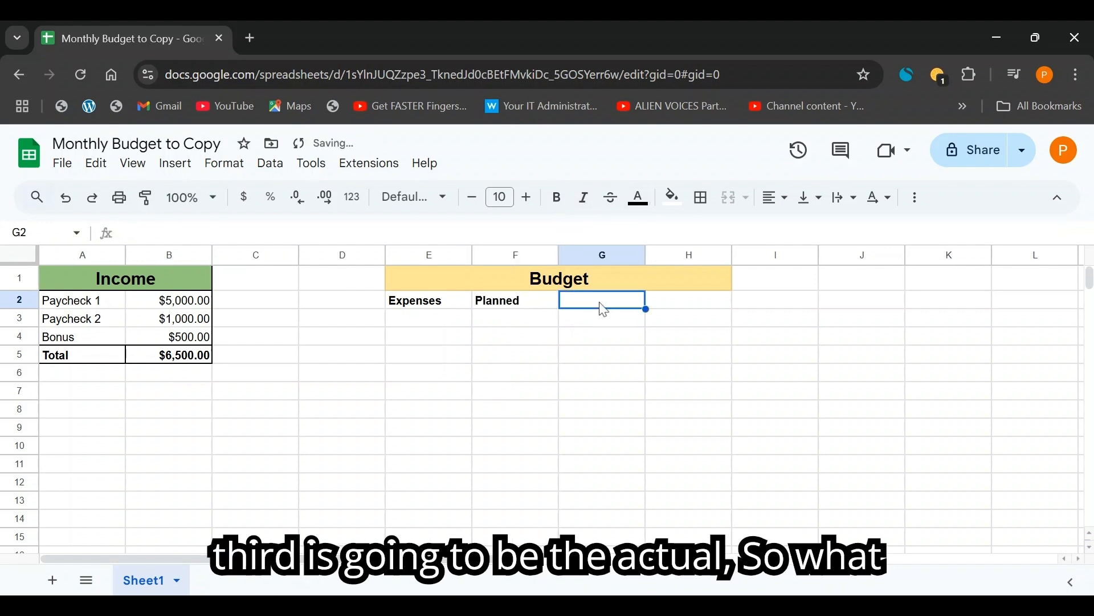
{"action": "type", "text": "Actual"}
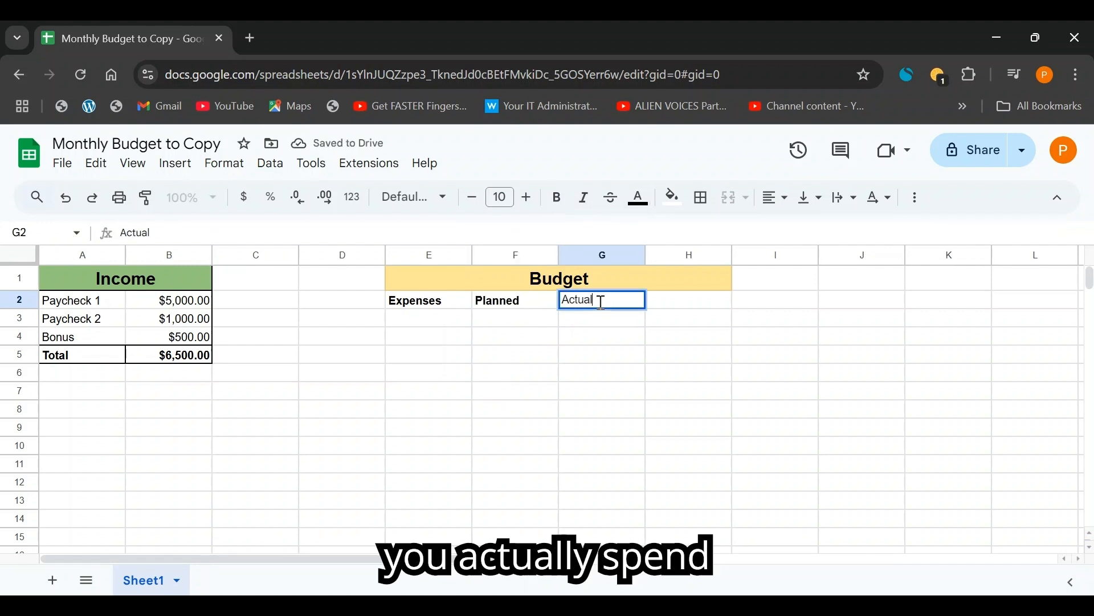
{"action": "left_click_drag", "start_coordinate": [602, 302], "coordinate": [563, 314]}
{"action": "key", "text": "ctrl+b"}
Add the bold column header "Difference" in cell H2.
{"action": "left_click", "coordinate": [697, 308]}
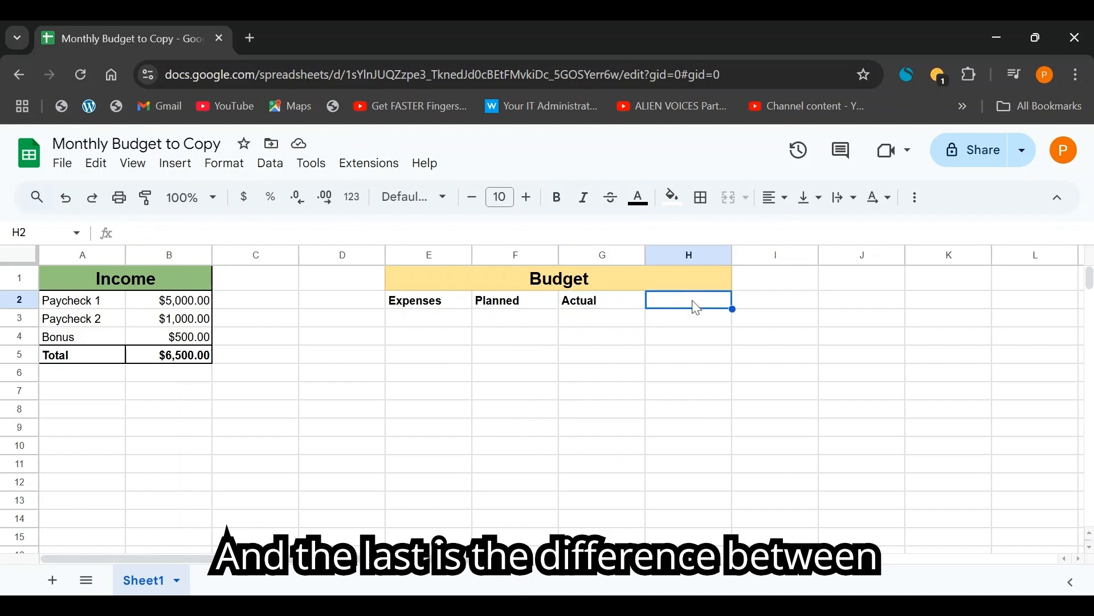
{"action": "type", "text": "Diff"}
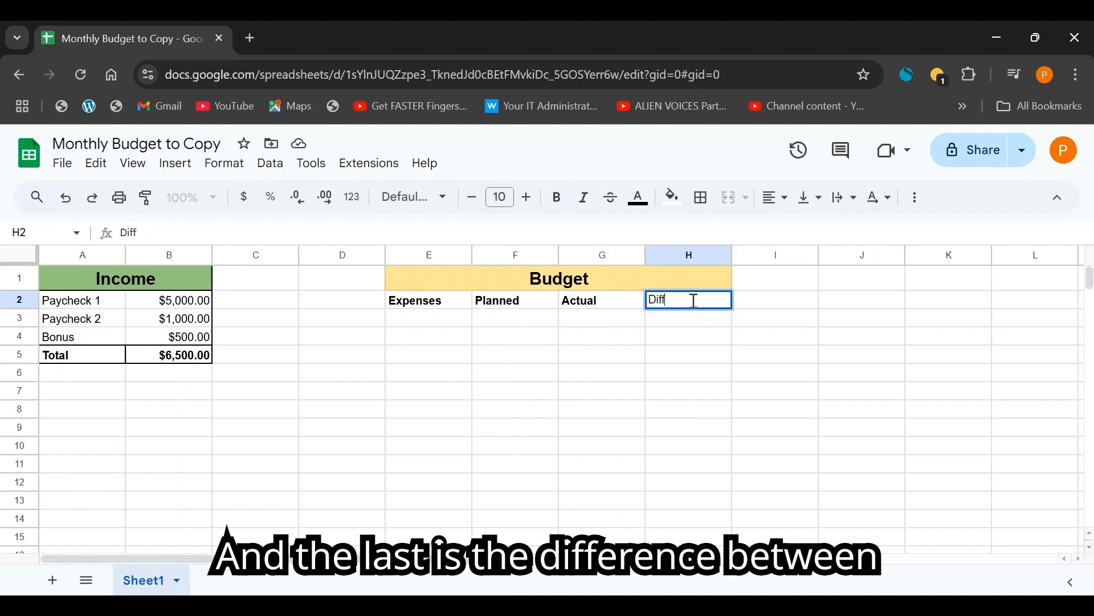
{"action": "type", "text": "erence"}
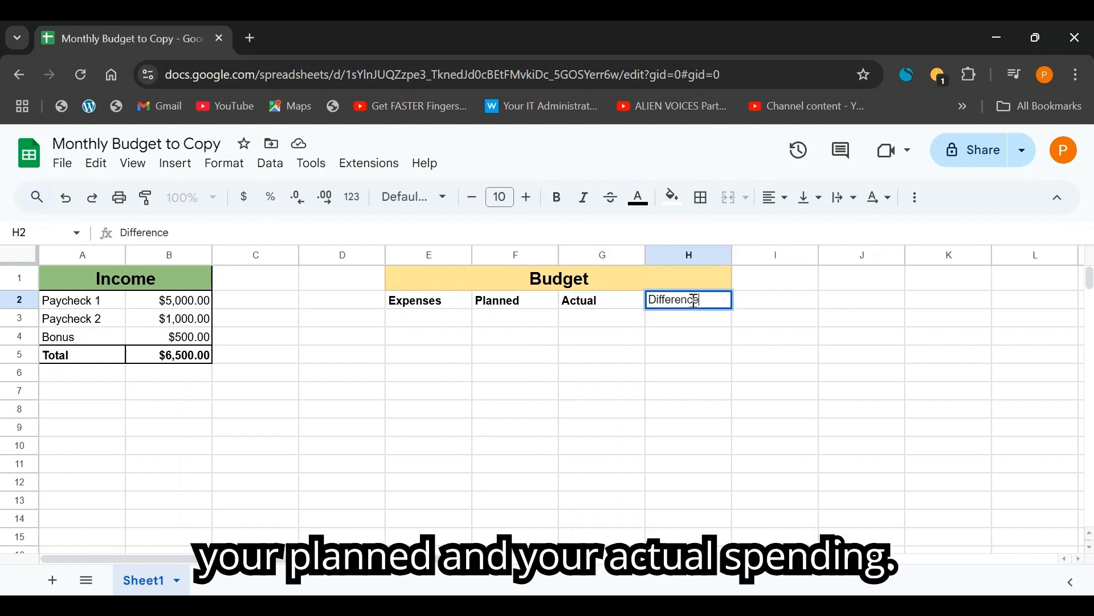
Apply outer borders around the merged Budget heading in E1:H1.
{"action": "left_click", "coordinate": [714, 276]}
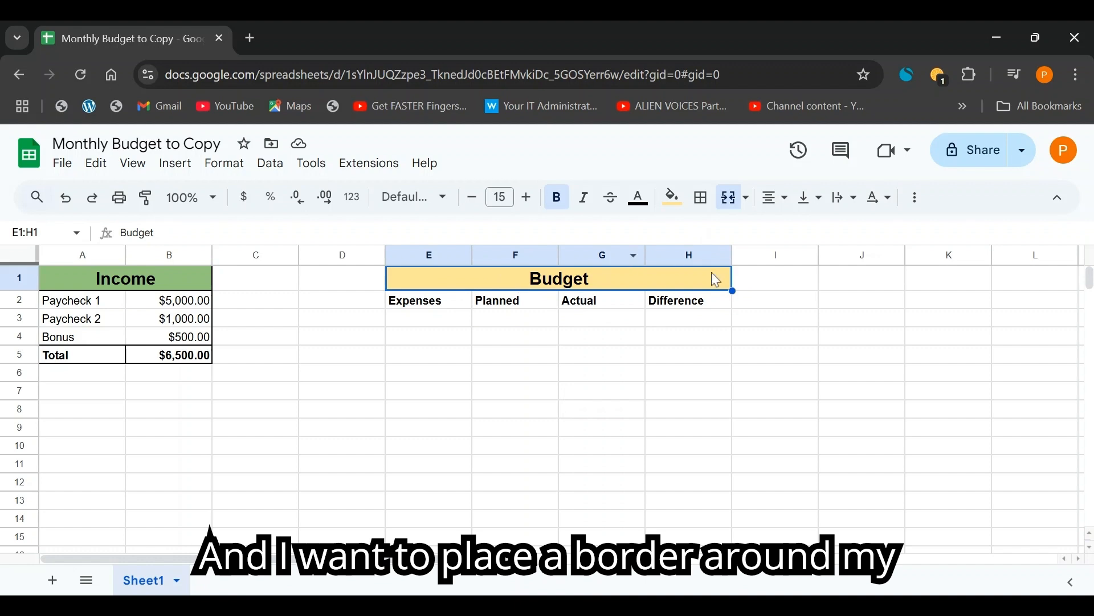
{"action": "left_click", "coordinate": [703, 199]}
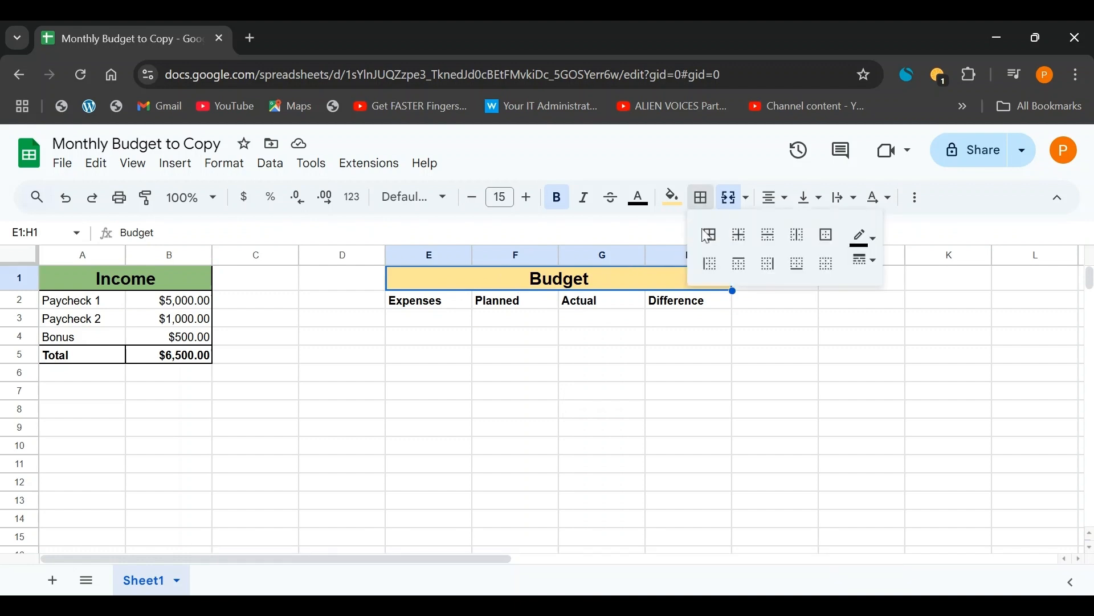
{"action": "left_click", "coordinate": [827, 235]}
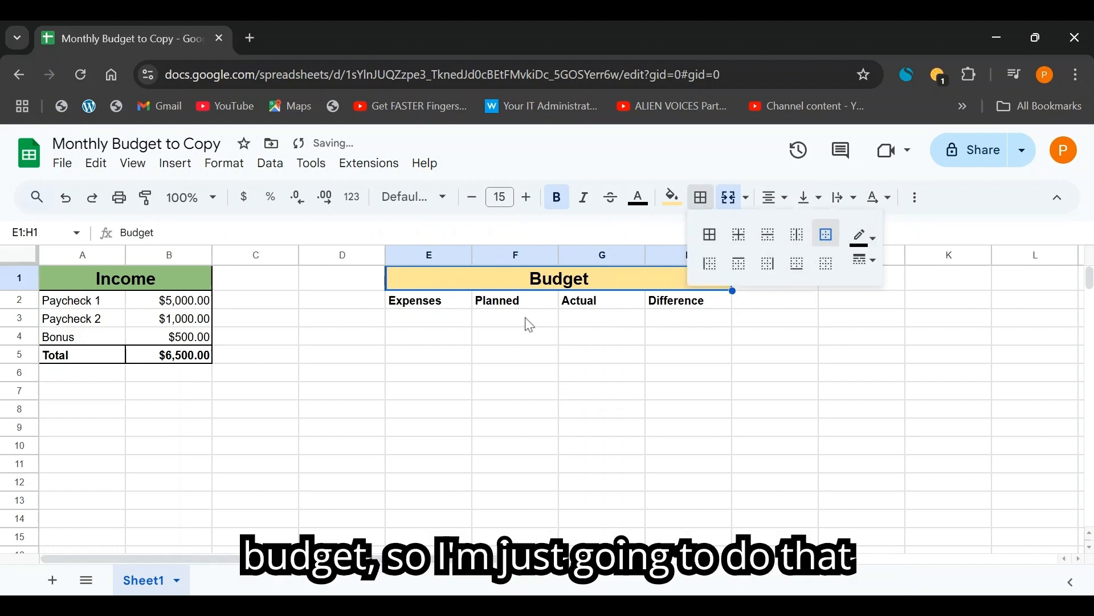
Apply all borders to the column header cells E2:H2 of the Budget table.
{"action": "left_click_drag", "start_coordinate": [428, 305], "coordinate": [689, 312]}
{"action": "left_click", "coordinate": [703, 199]}
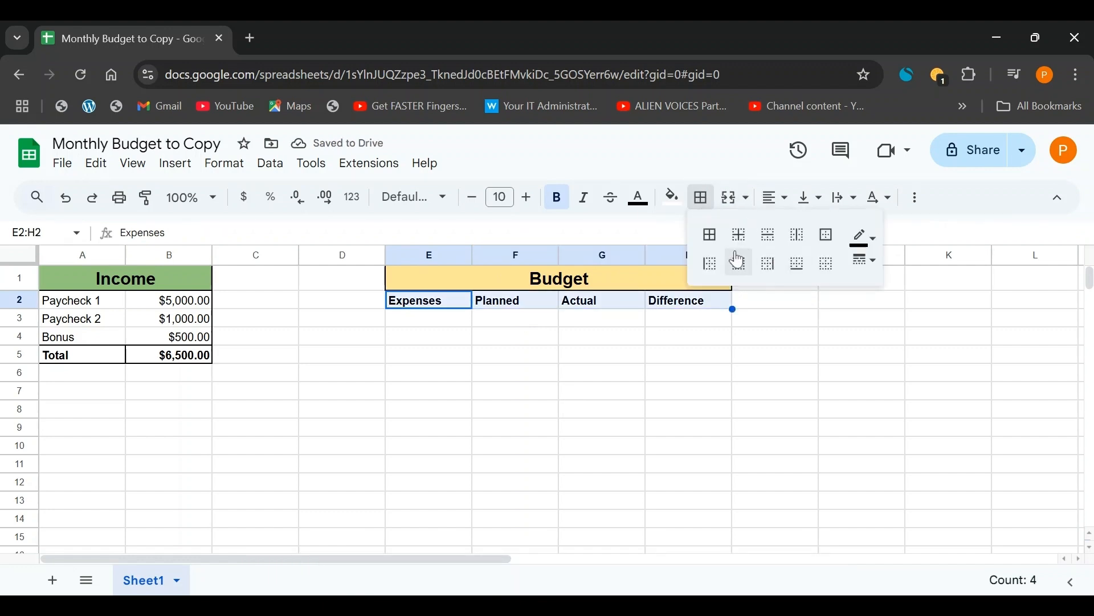
{"action": "left_click", "coordinate": [711, 234]}
Fill E3:E11 with the expenses Groceries, Gifts, Health/medical, Home, Transportation, Personal, Pets, Utilities and Travel.
{"action": "left_click", "coordinate": [428, 318]}
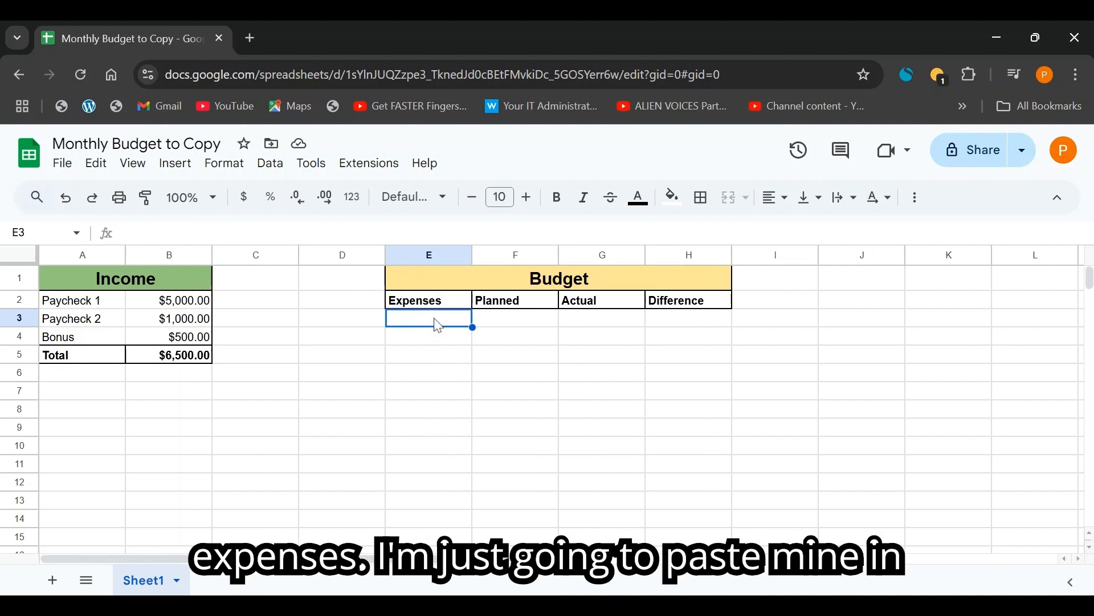
{"action": "type", "text": "Groceries Gifts Health/medical Home Transportation Personal Pets Utilities Travel"}
{"action": "left_click", "coordinate": [448, 337]}
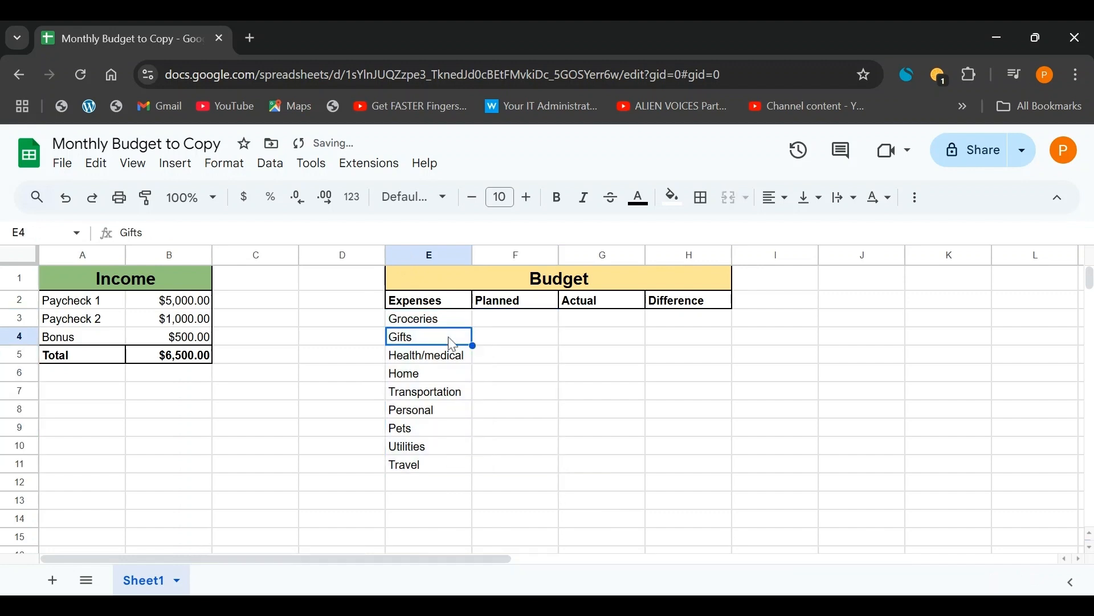
Enter the planned amounts 500, 100, 300, 600, 300, 400, 200, 400 and 1000 down cells F3 to F11.
{"action": "left_click", "coordinate": [497, 325]}
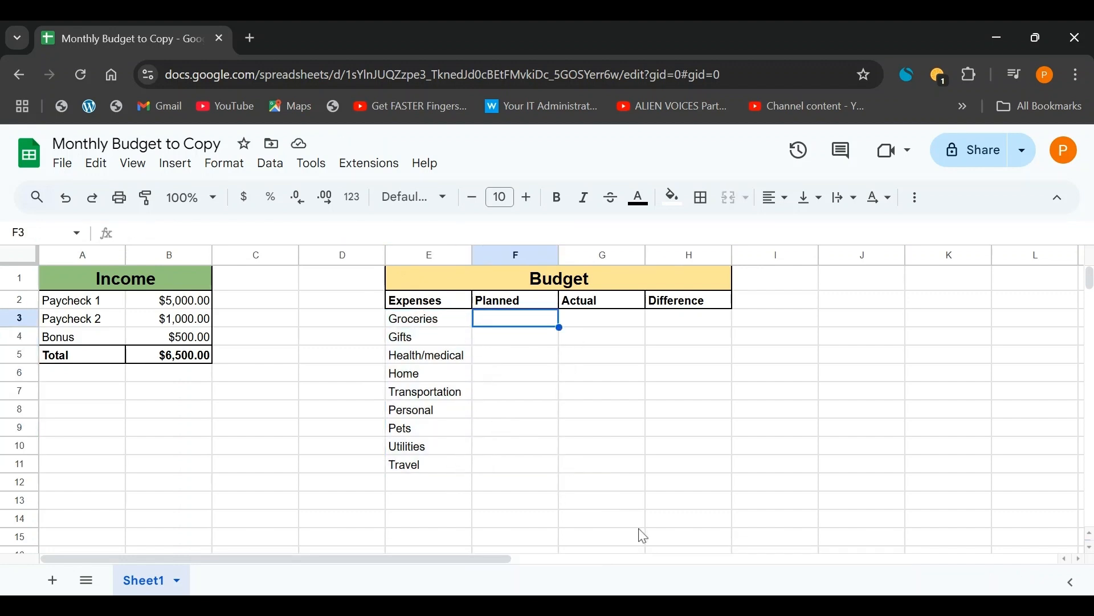
{"action": "type", "text": "500"}
{"action": "key", "text": "Return"}
{"action": "type", "text": "100 300 600 300 400 200 400 "}
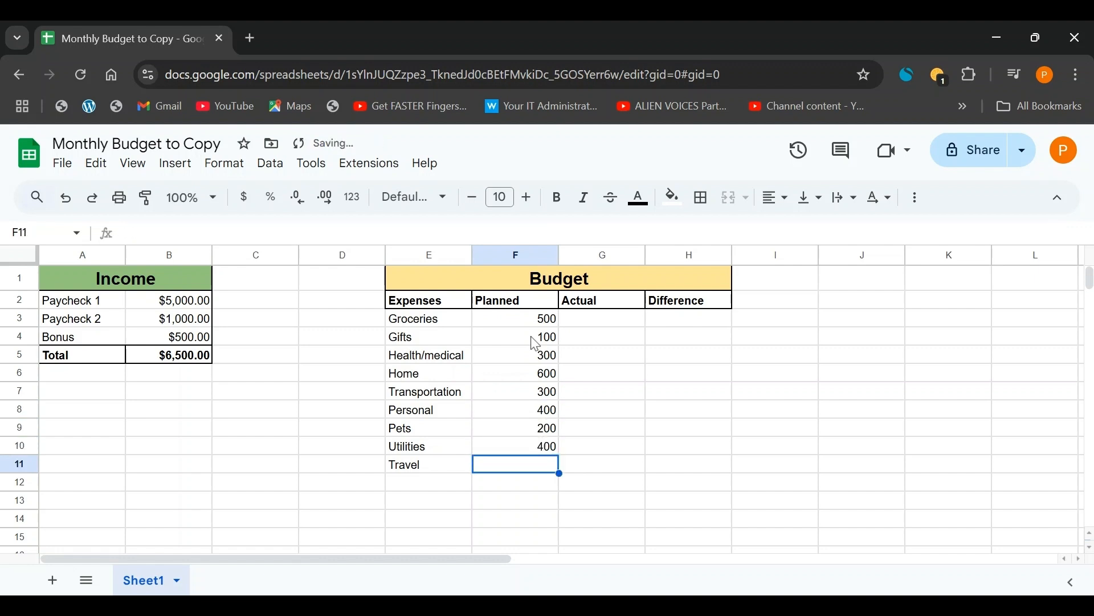
{"action": "type", "text": "1000"}
Format the planned amounts in F3:F11 as Currency.
{"action": "left_click_drag", "start_coordinate": [532, 324], "coordinate": [557, 477]}
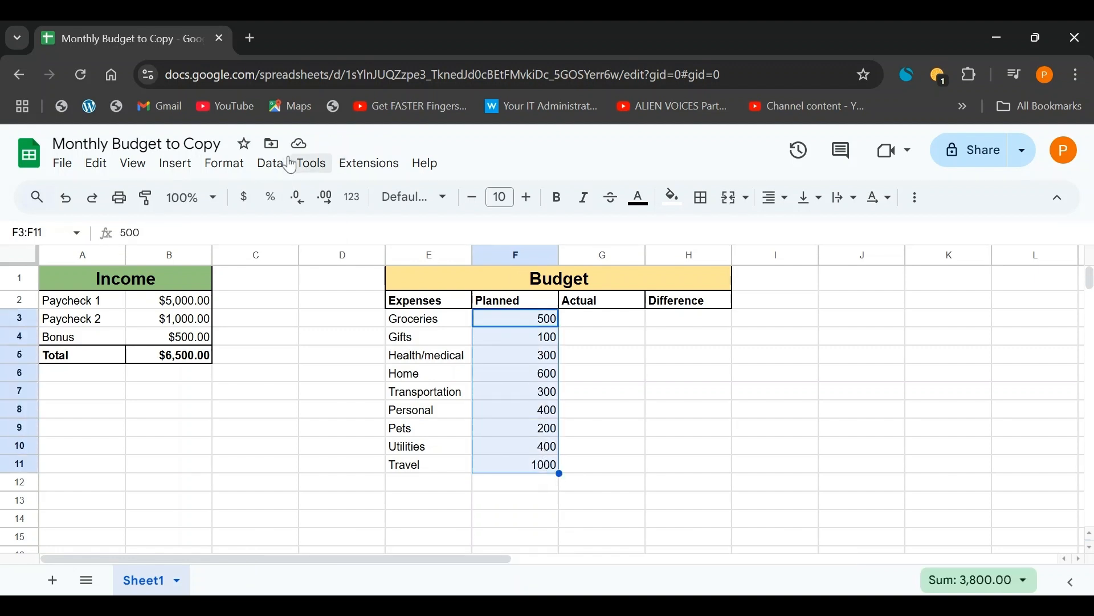
{"action": "left_click", "coordinate": [225, 165]}
{"action": "mouse_move", "coordinate": [377, 249]}
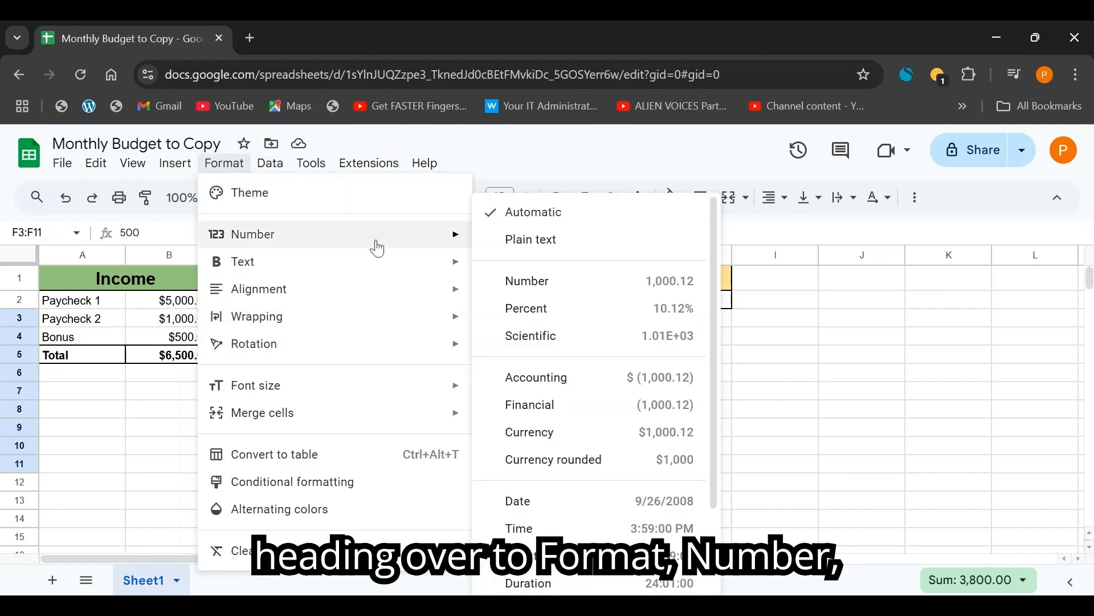
{"action": "left_click", "coordinate": [585, 446]}
Format the empty Actual cells G3:G11 as Currency.
{"action": "left_click", "coordinate": [603, 319]}
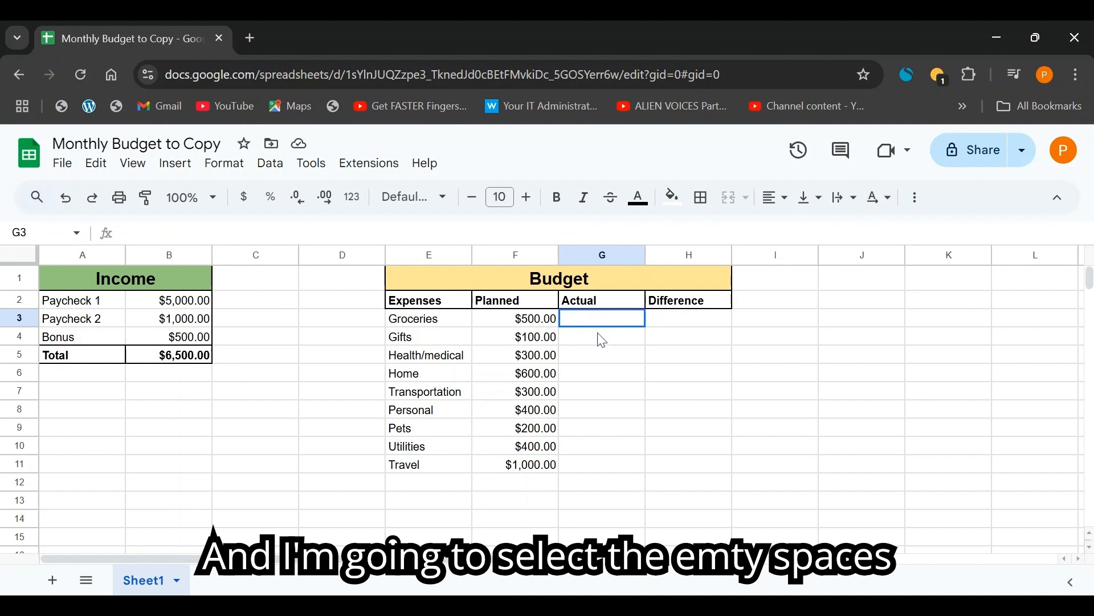
{"action": "left_click_drag", "start_coordinate": [604, 340], "coordinate": [621, 471]}
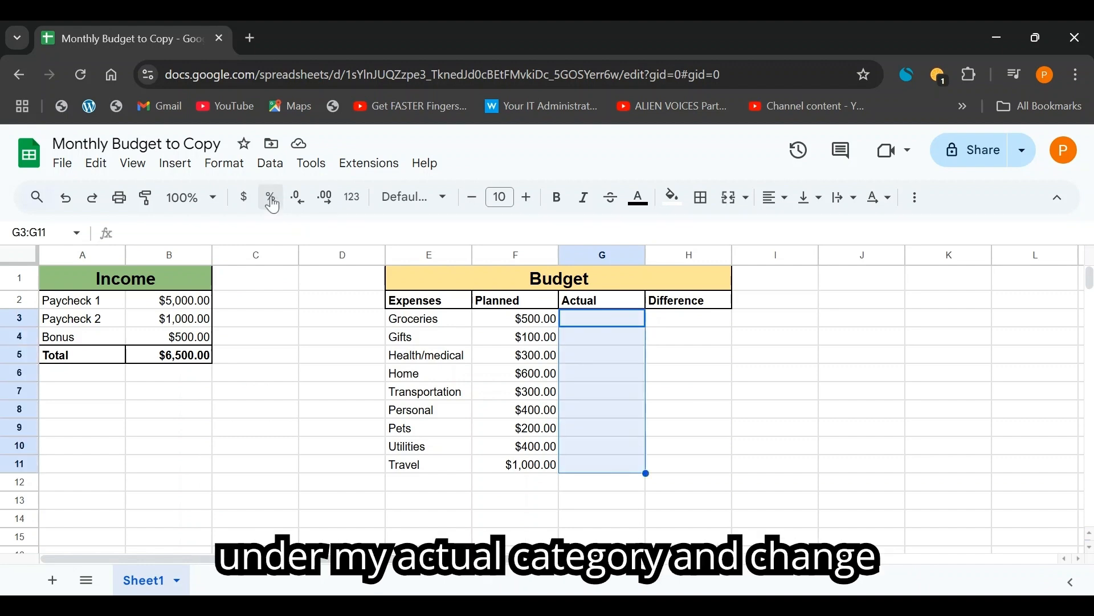
{"action": "left_click", "coordinate": [223, 165]}
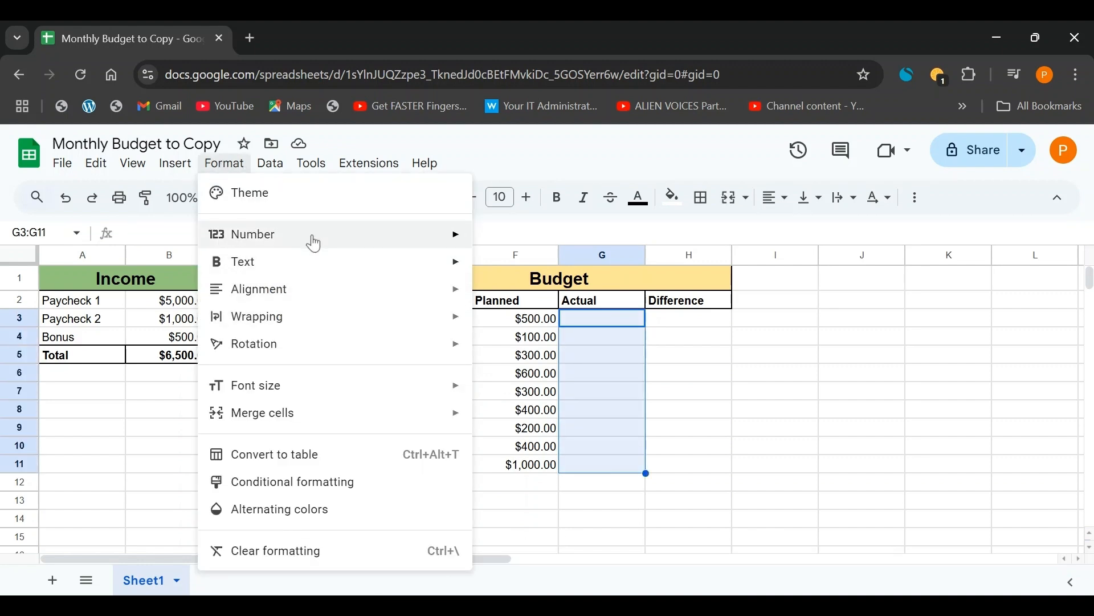
{"action": "mouse_move", "coordinate": [391, 230]}
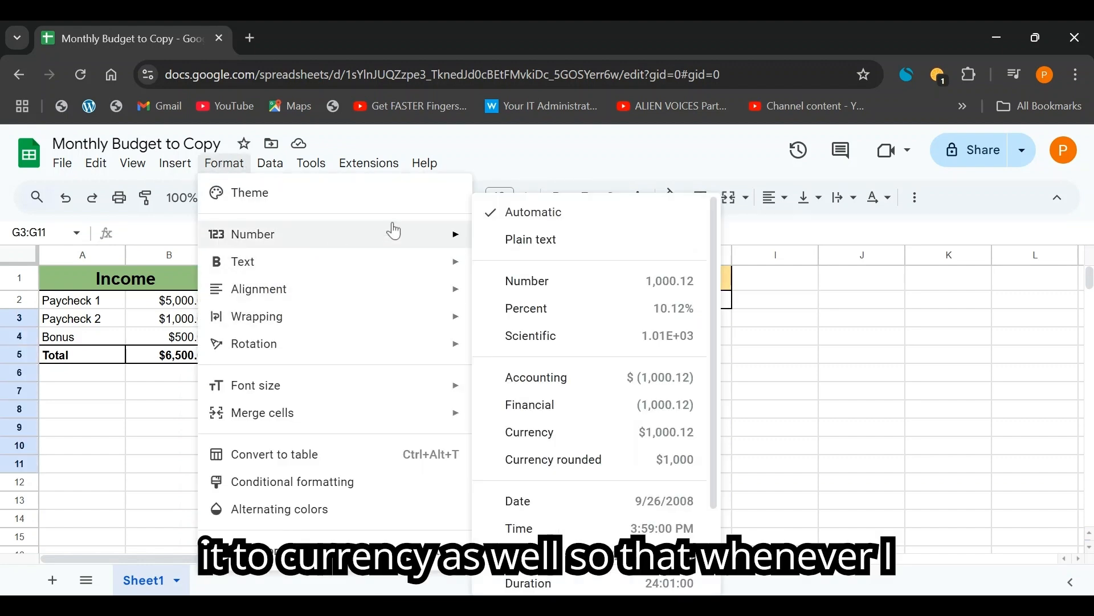
{"action": "left_click", "coordinate": [604, 433]}
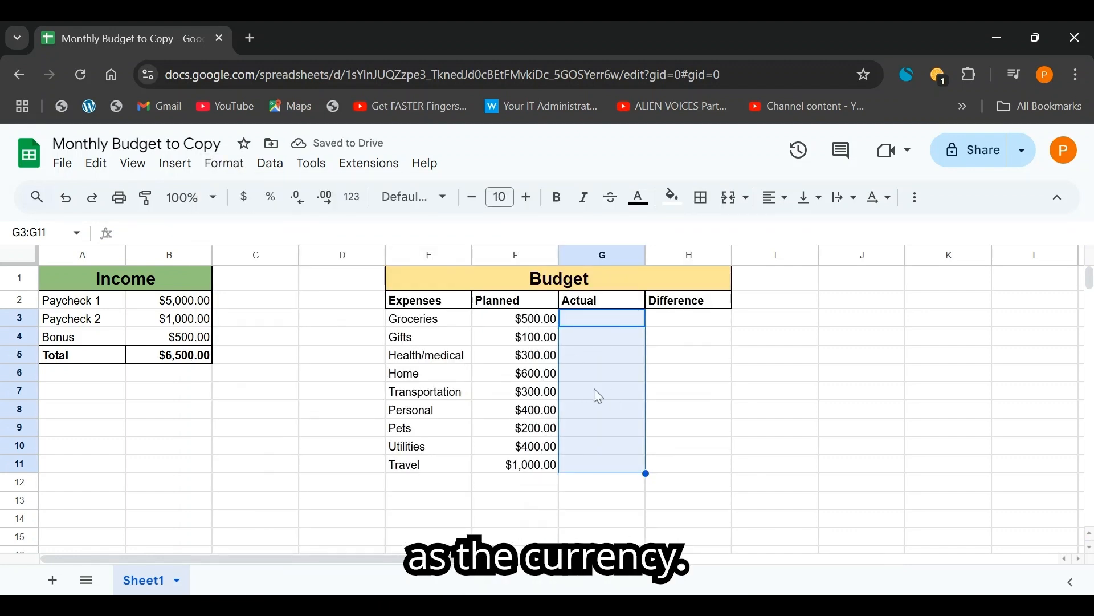
{"action": "left_click", "coordinate": [604, 319]}
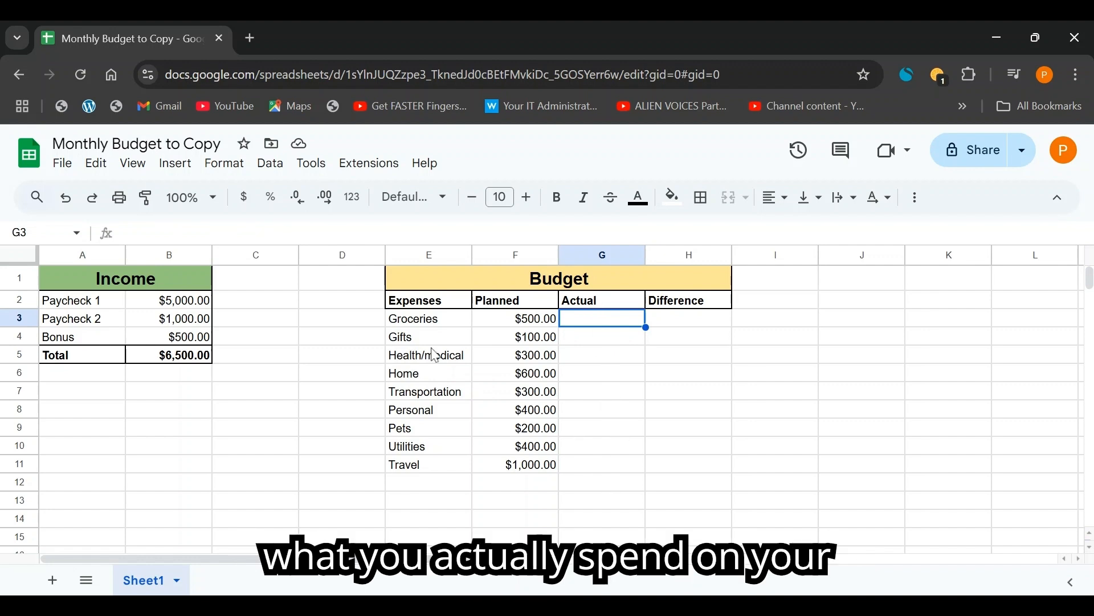
{"action": "left_click", "coordinate": [413, 313]}
{"action": "left_click", "coordinate": [432, 337]}
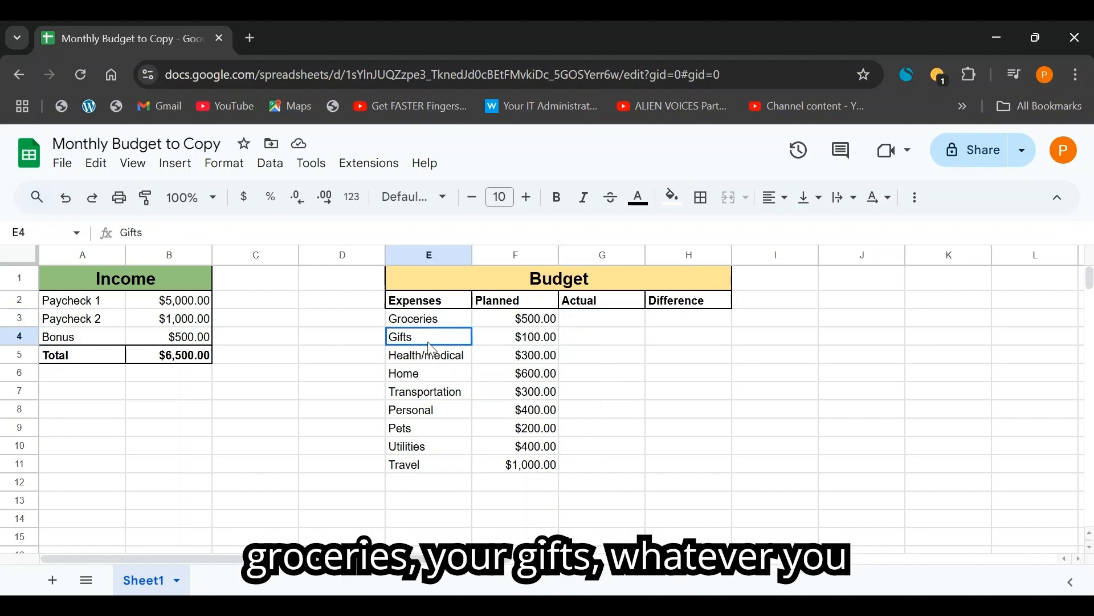
{"action": "left_click", "coordinate": [625, 319]}
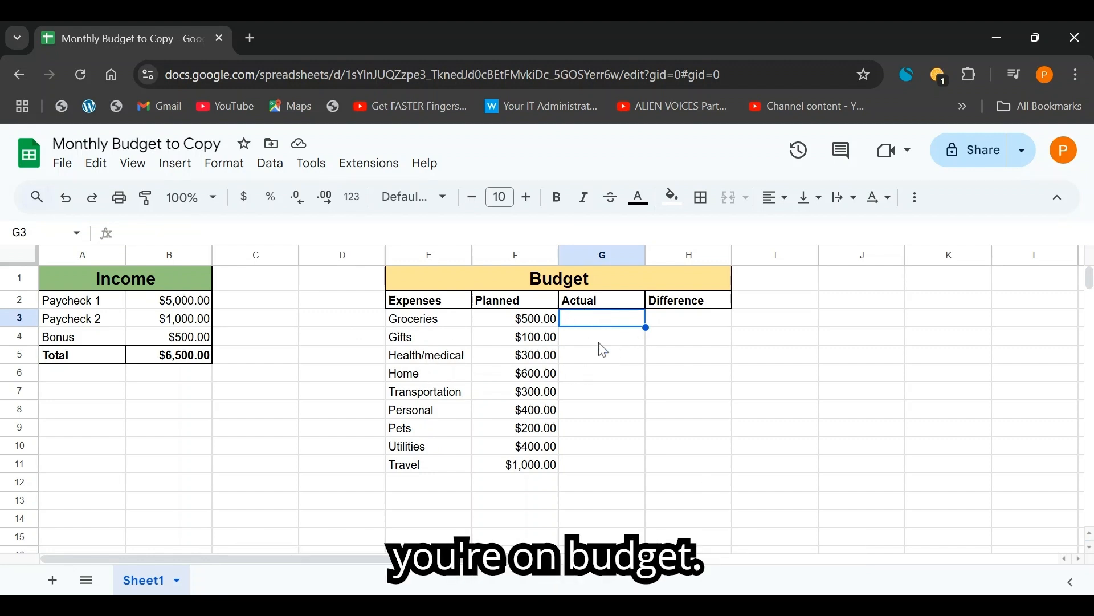
Enter the formula =F3-G3 in cell H3 to subtract the actual groceries amount from the planned amount.
{"action": "left_click", "coordinate": [680, 331]}
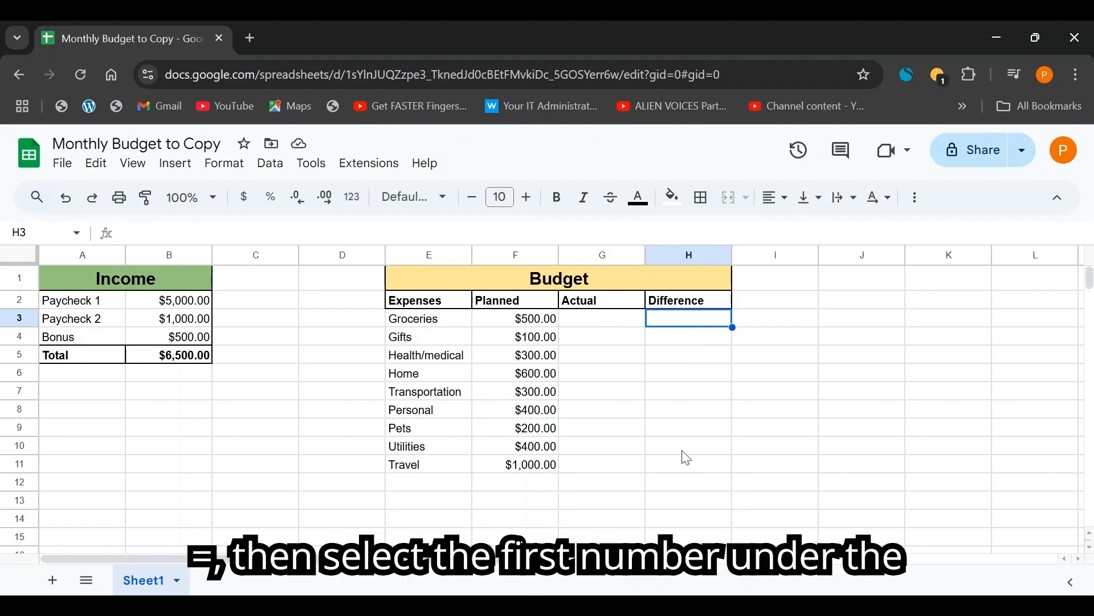
{"action": "type", "text": "="}
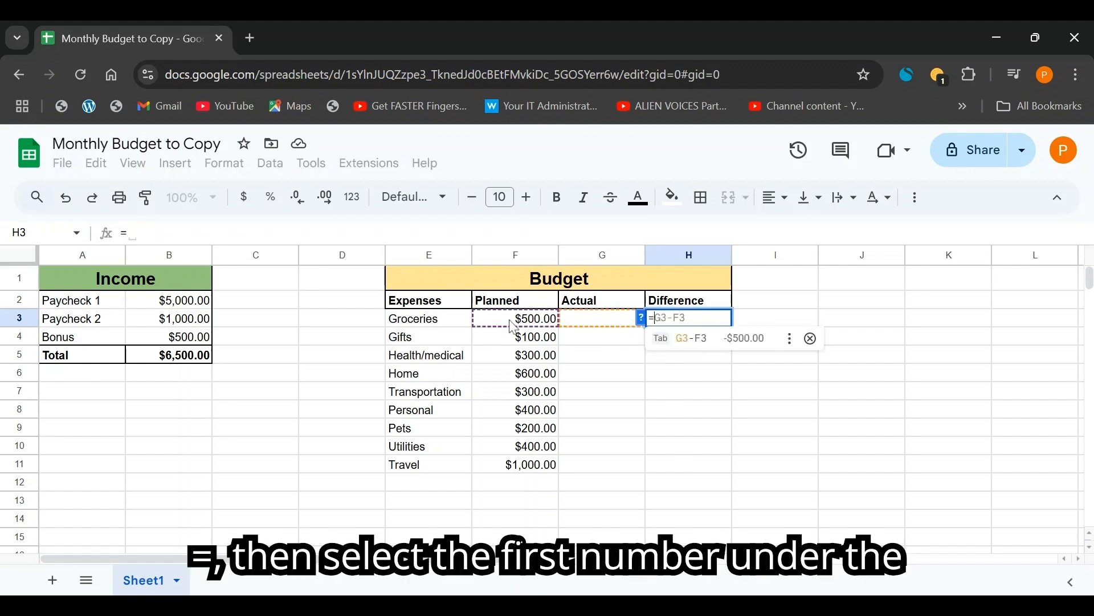
{"action": "left_click", "coordinate": [514, 327]}
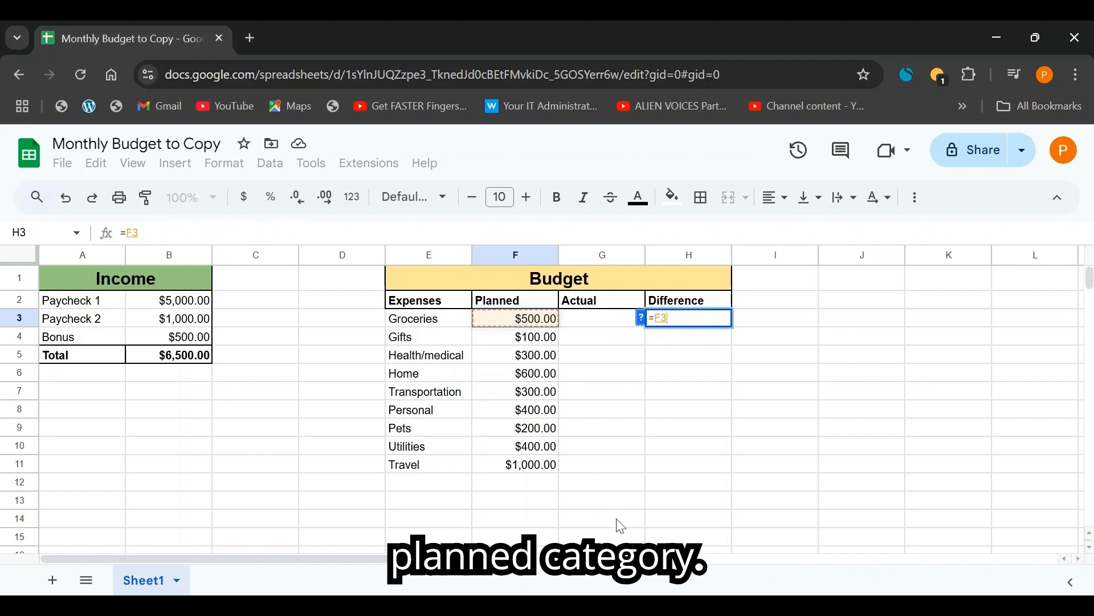
{"action": "type", "text": "-"}
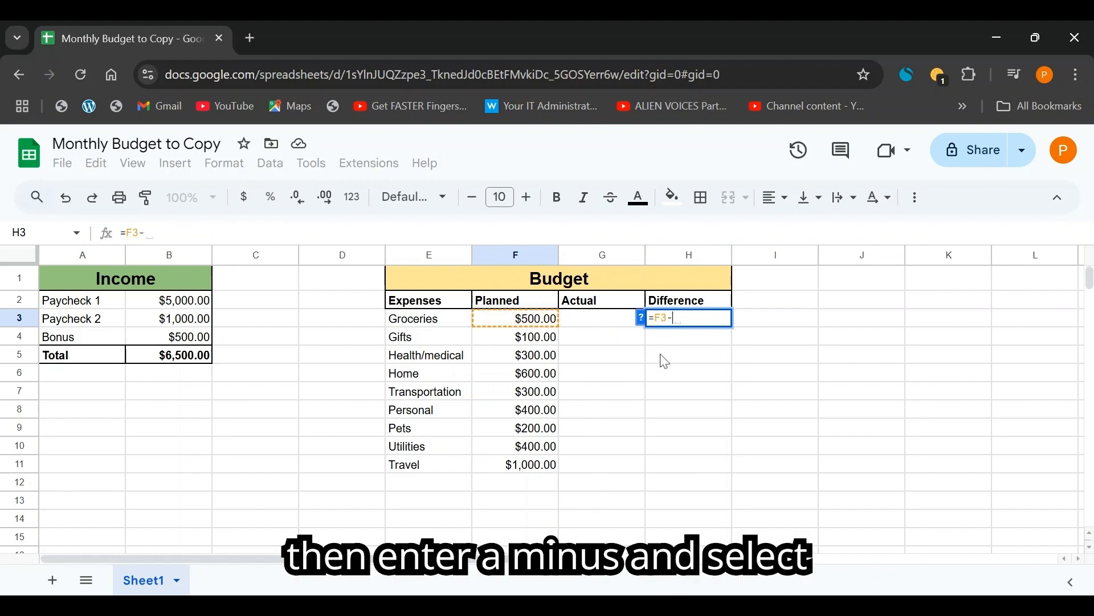
{"action": "left_click", "coordinate": [600, 329]}
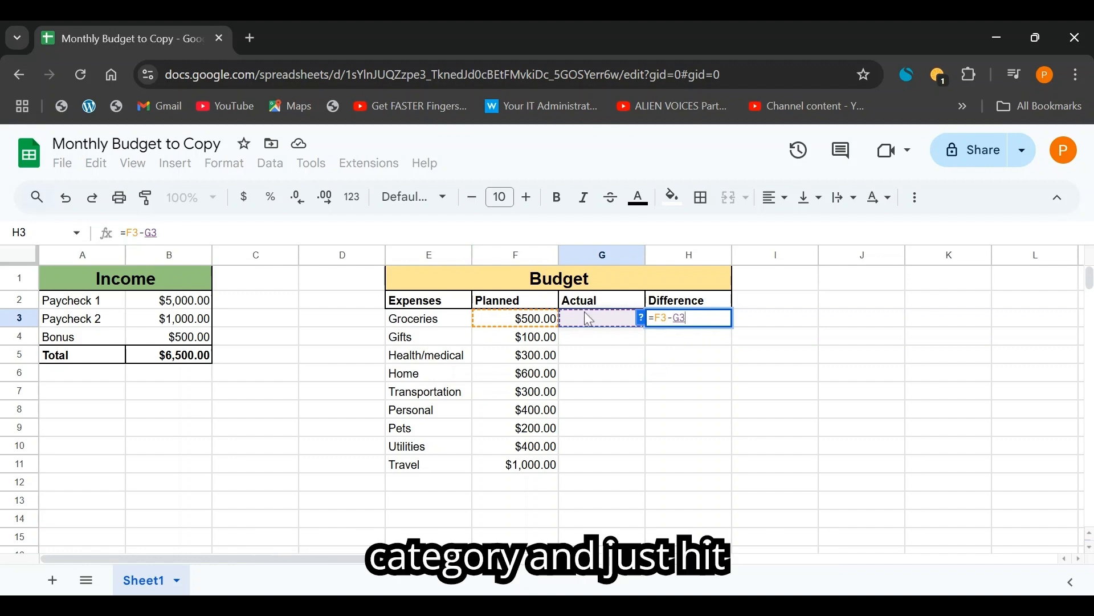
{"action": "key", "text": "Return"}
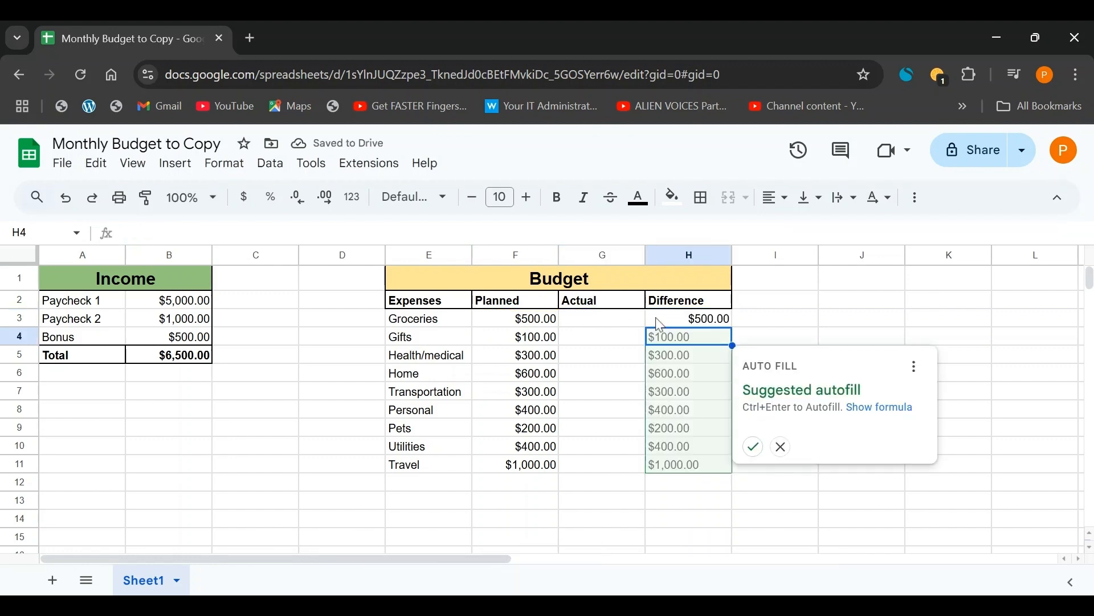
Test the difference formula with an actual groceries amount of 300 in G3 and clear that cell again.
{"action": "left_click", "coordinate": [526, 322]}
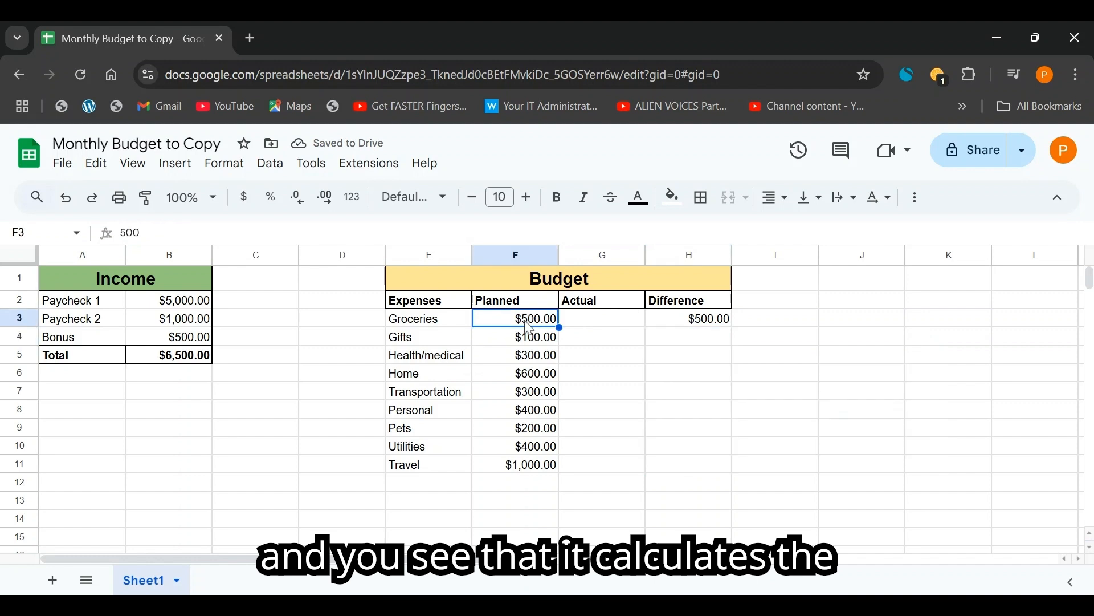
{"action": "left_click", "coordinate": [638, 320]}
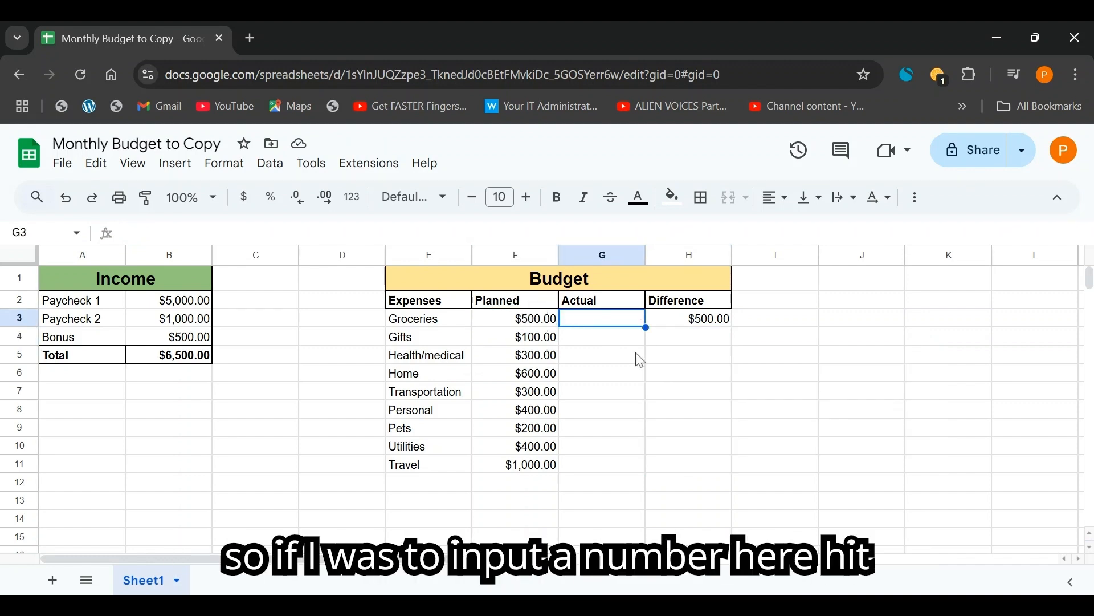
{"action": "type", "text": "300"}
{"action": "key", "text": "Return"}
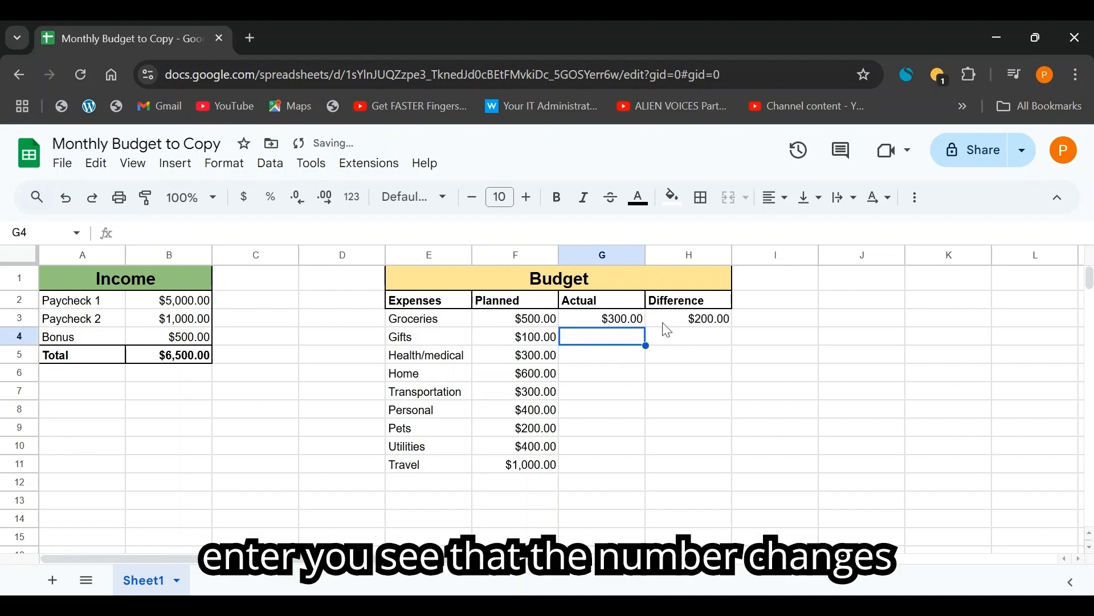
{"action": "left_click", "coordinate": [620, 321]}
{"action": "key", "text": "Delete"}
Fill the difference formula from H3 down to H11 for all expense rows.
{"action": "left_click", "coordinate": [684, 318]}
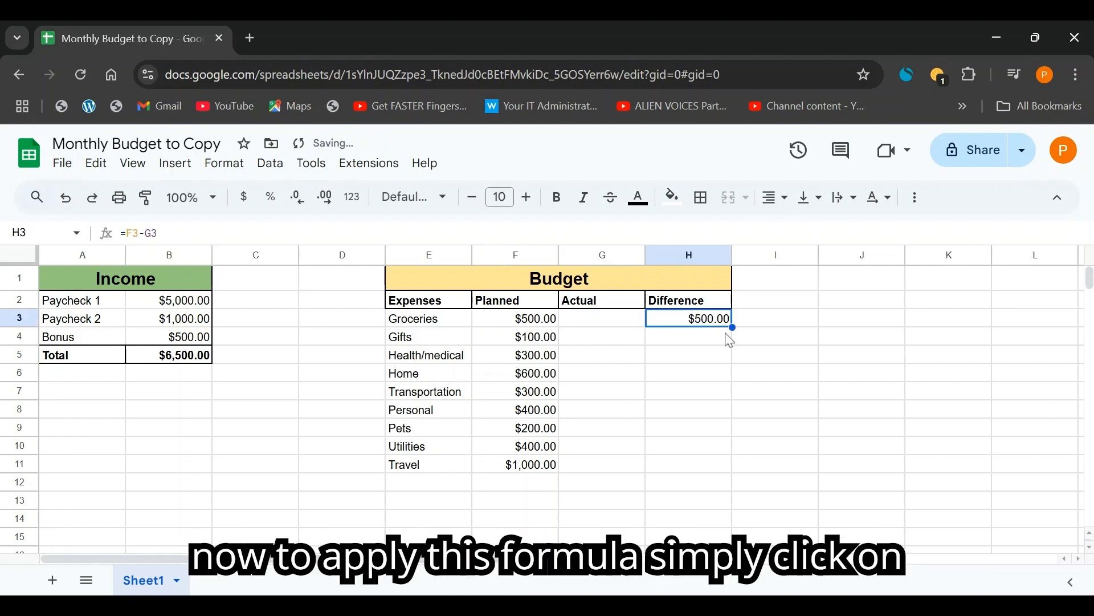
{"action": "left_click_drag", "start_coordinate": [732, 327], "coordinate": [733, 472]}
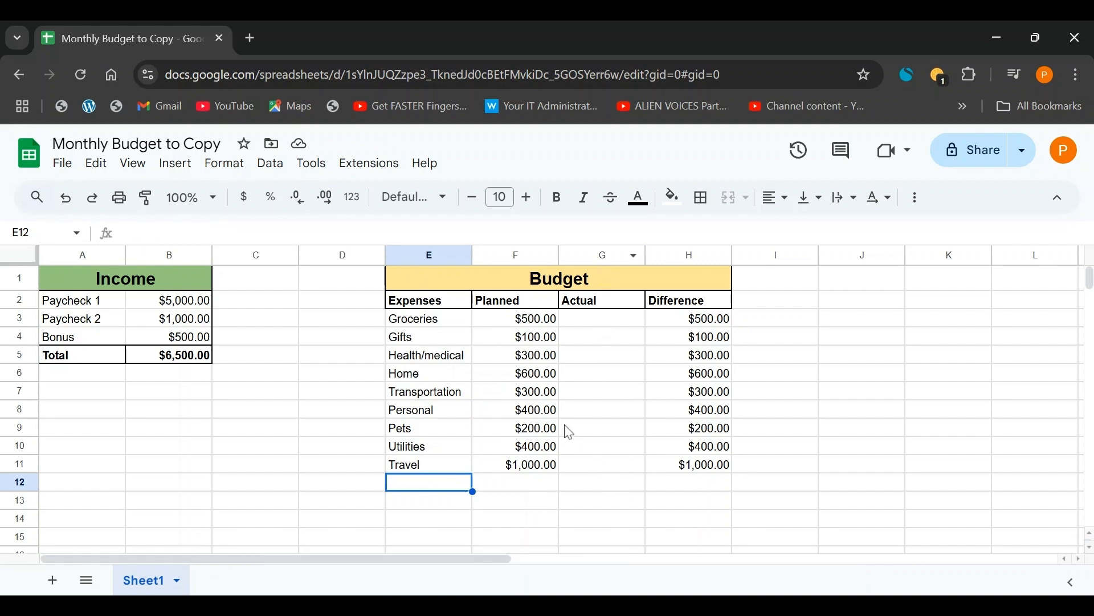
Total the planned amounts in cell F13 with the formula =SUM(F3:F11).
{"action": "key", "text": "Right"}
{"action": "key", "text": "Down"}
{"action": "type", "text": "+"}
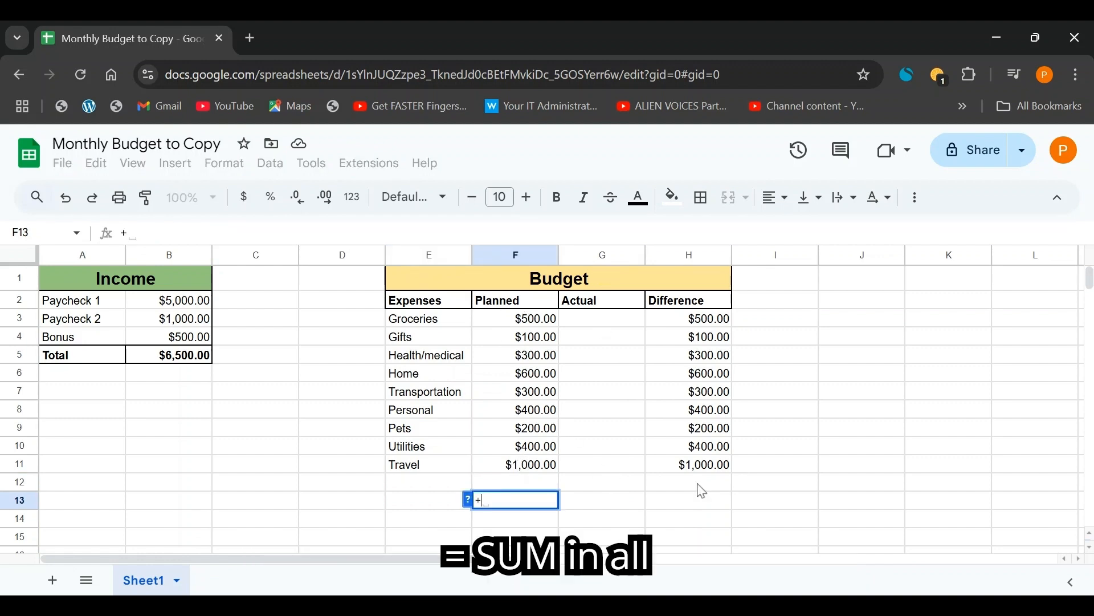
{"action": "type", "text": "=SUM"}
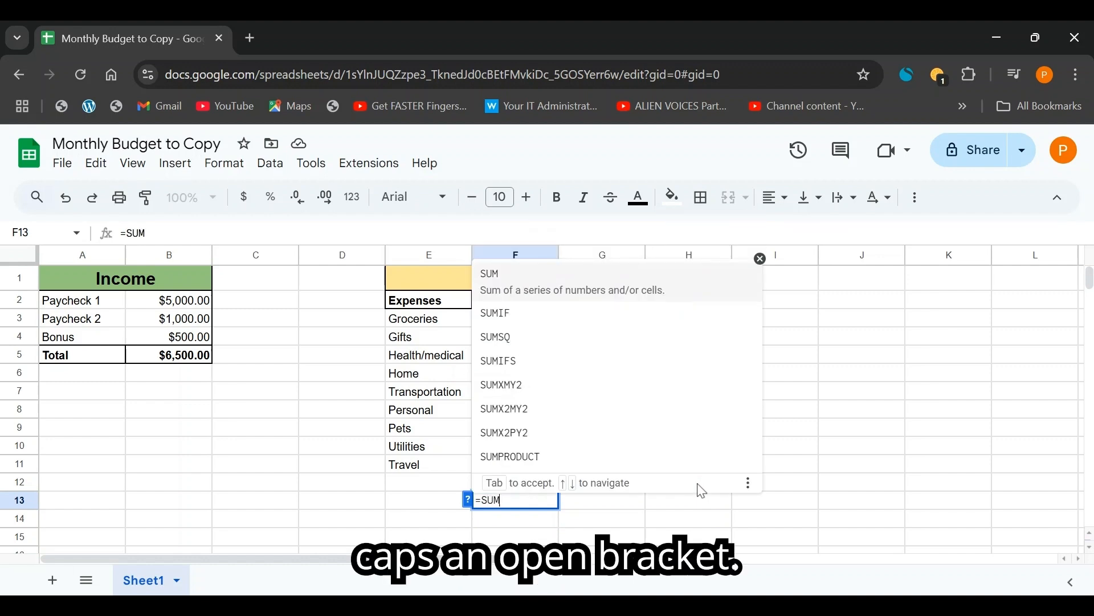
{"action": "type", "text": "("}
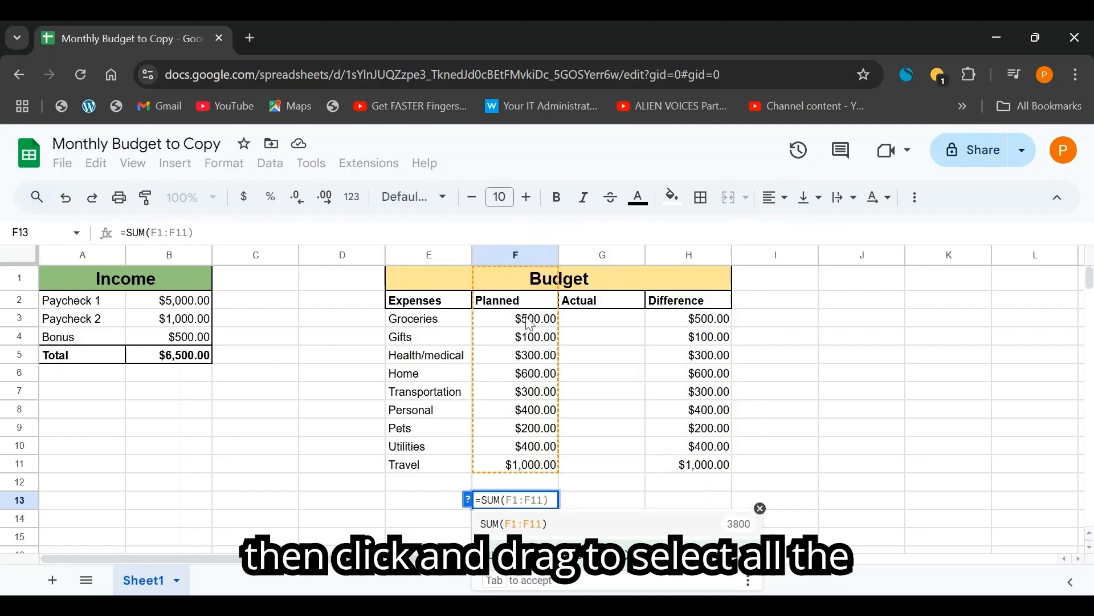
{"action": "left_click_drag", "start_coordinate": [531, 324], "coordinate": [540, 489]}
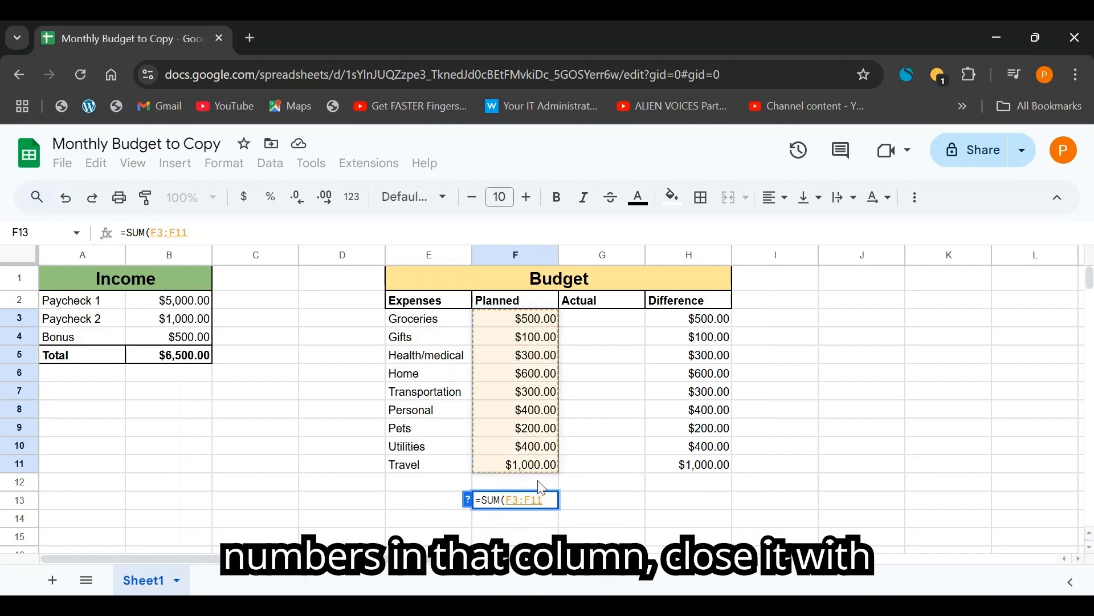
{"action": "type", "text": ")"}
{"action": "key", "text": "Return"}
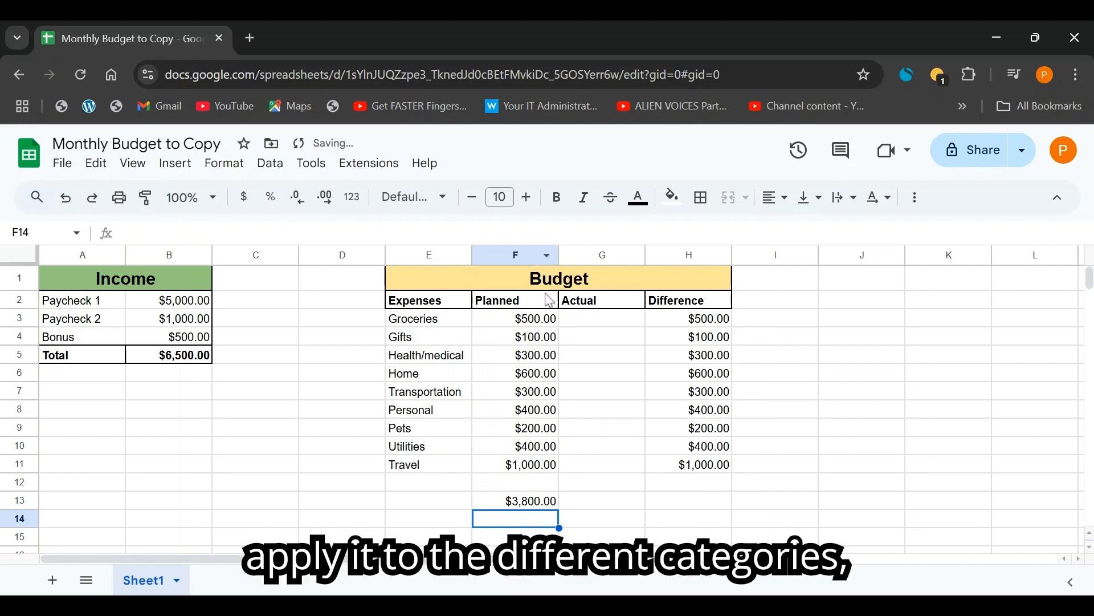
Copy the sum formula from F13 across to H13 to total the Actual and Difference columns.
{"action": "left_click", "coordinate": [604, 301]}
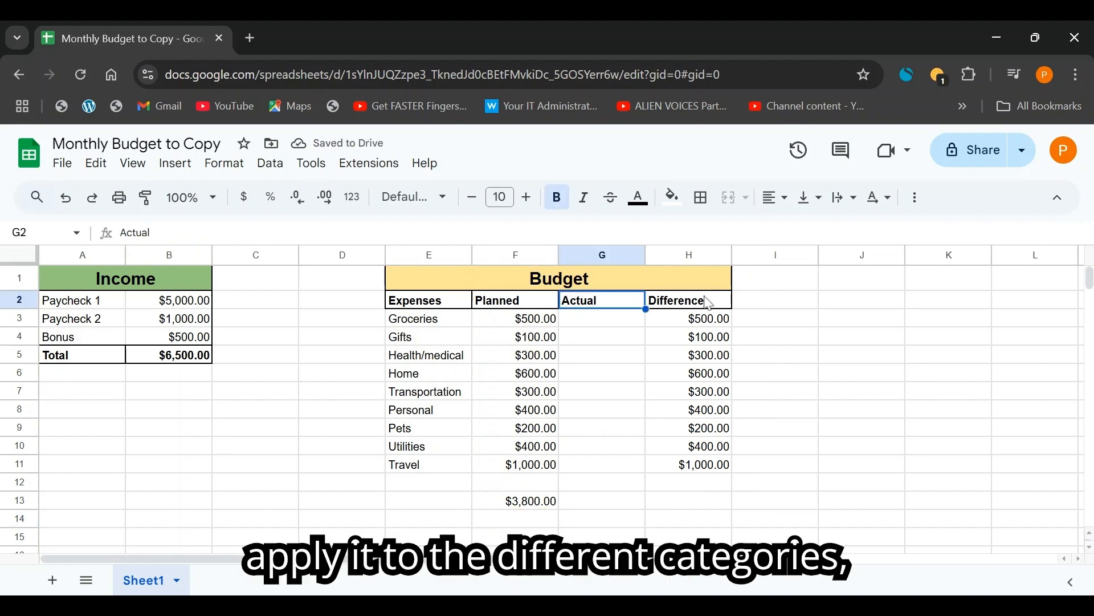
{"action": "left_click", "coordinate": [554, 504]}
{"action": "left_click_drag", "start_coordinate": [560, 510], "coordinate": [712, 503]}
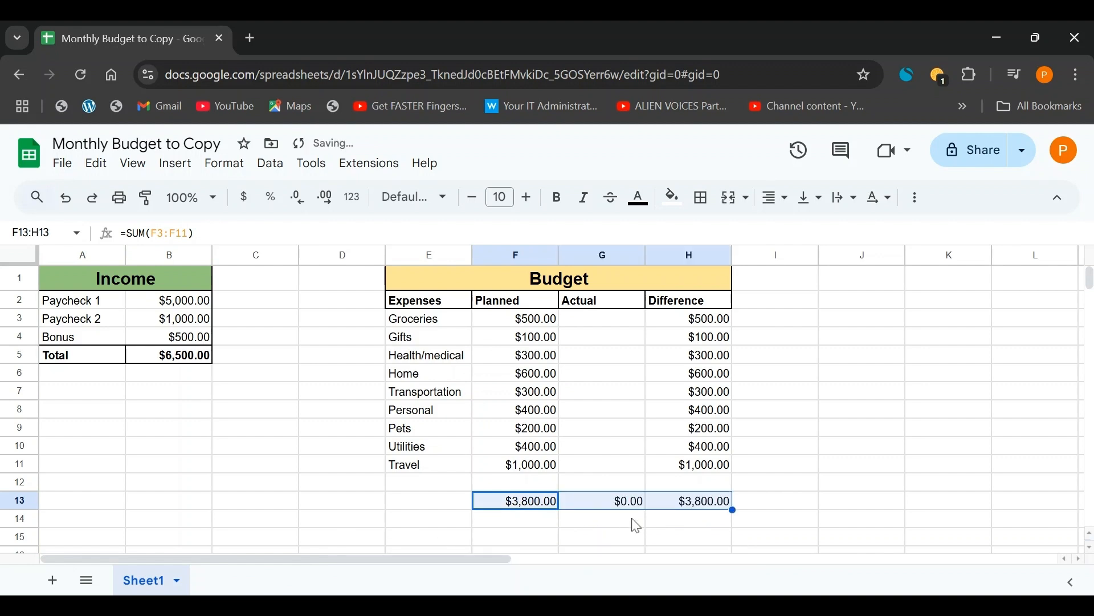
Label cell E13 as Total in bold.
{"action": "left_click", "coordinate": [470, 502]}
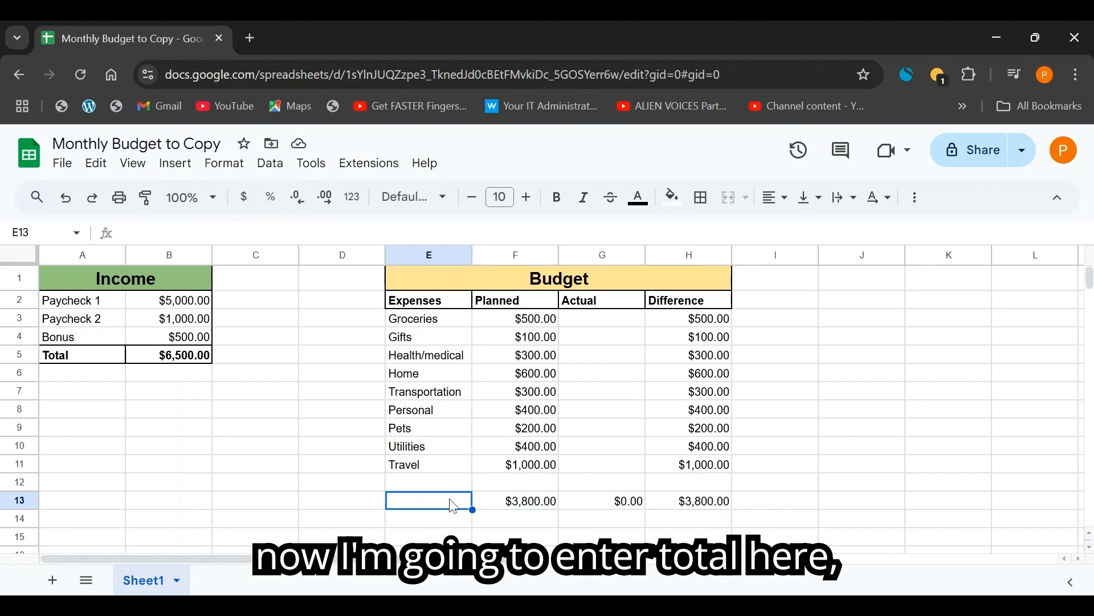
{"action": "type", "text": "Total"}
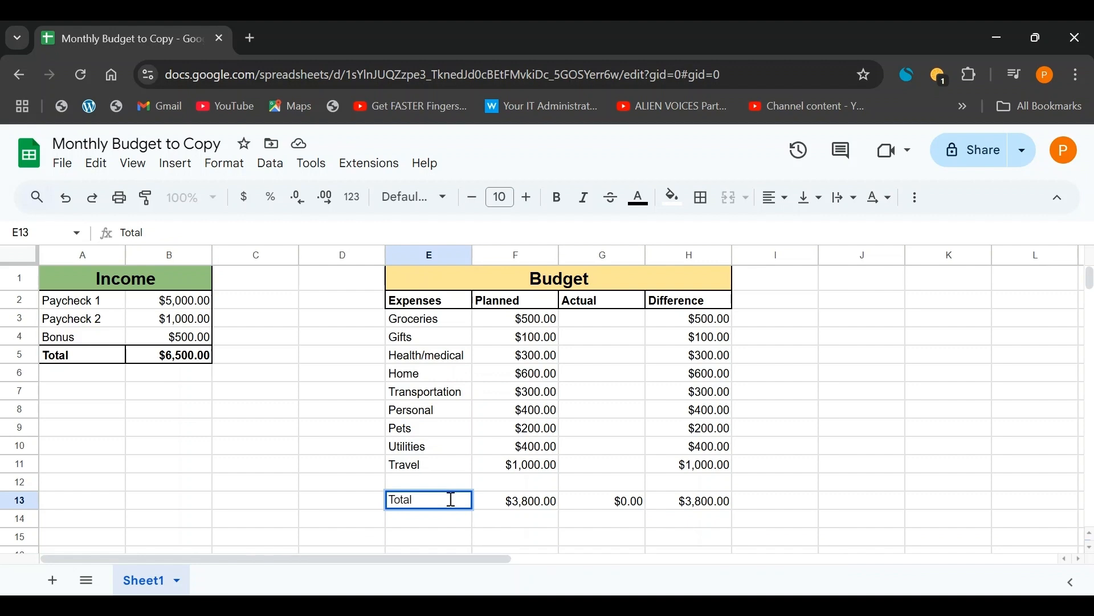
{"action": "left_click", "coordinate": [558, 199]}
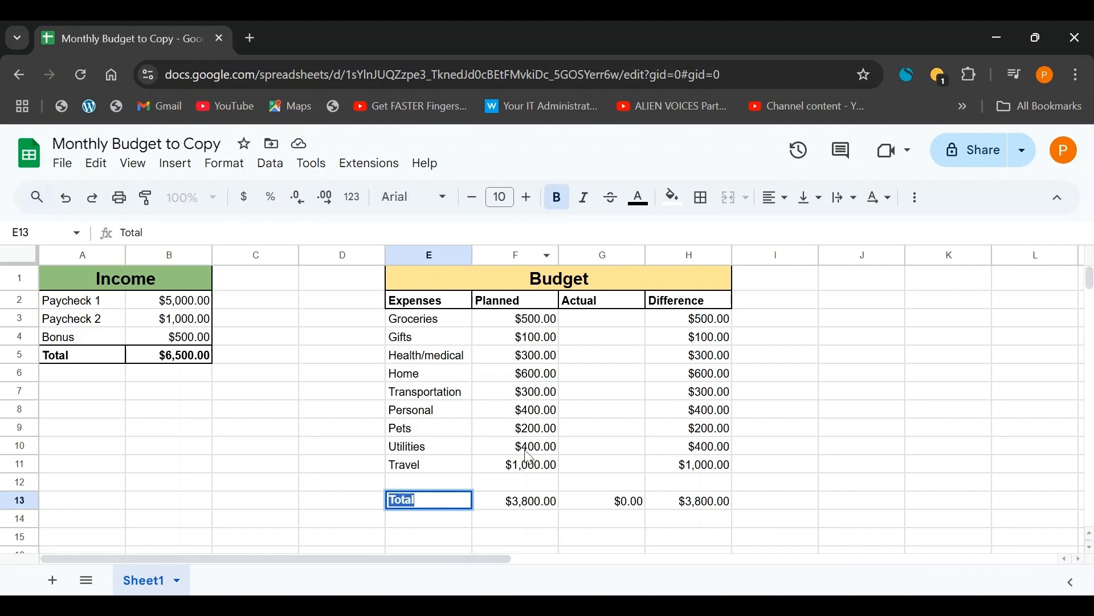
Apply borders to all cells of the expense rows and totals in E3:H13.
{"action": "left_click", "coordinate": [411, 324]}
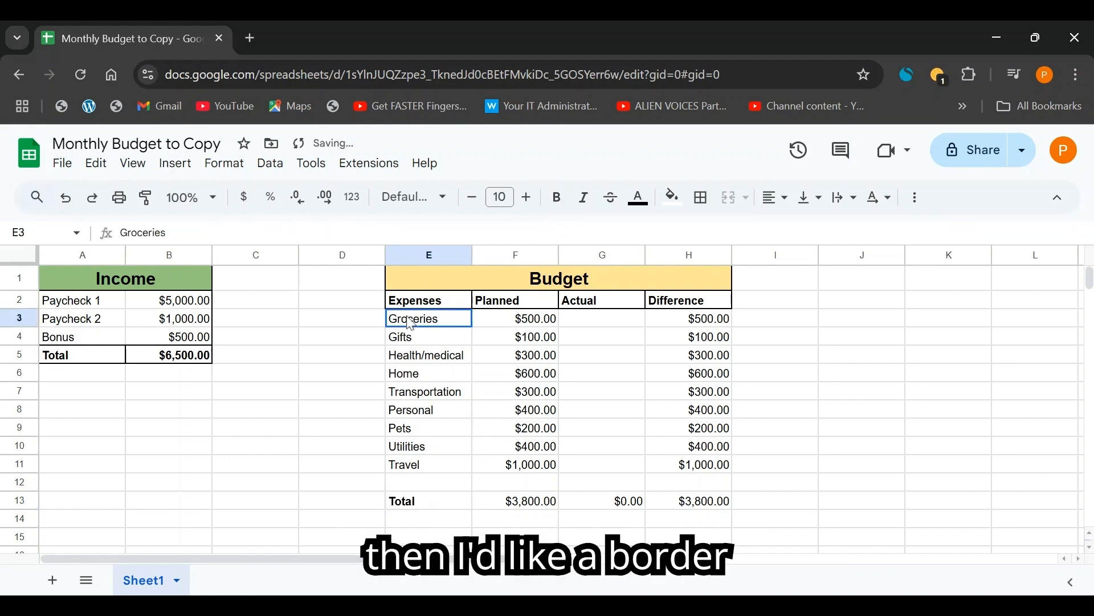
{"action": "left_click_drag", "start_coordinate": [426, 341], "coordinate": [707, 503]}
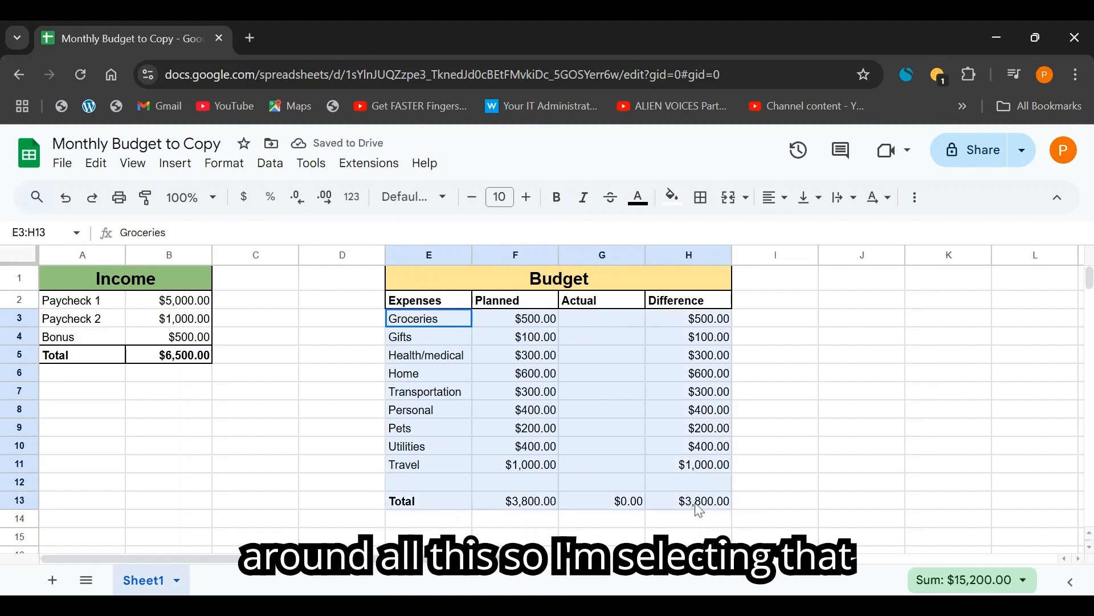
{"action": "left_click", "coordinate": [703, 199]}
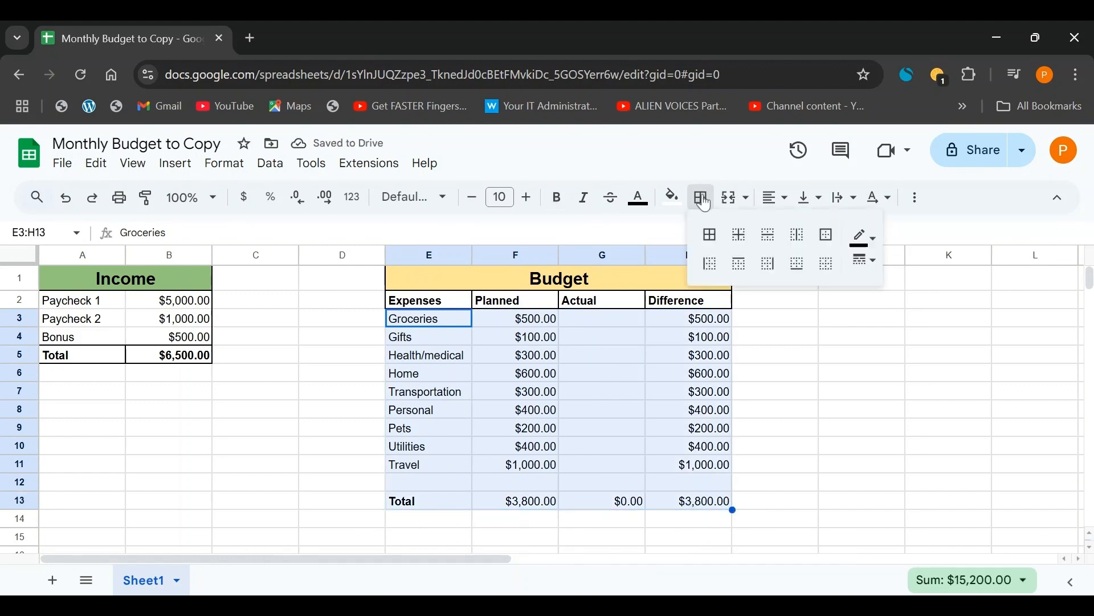
{"action": "left_click", "coordinate": [827, 234]}
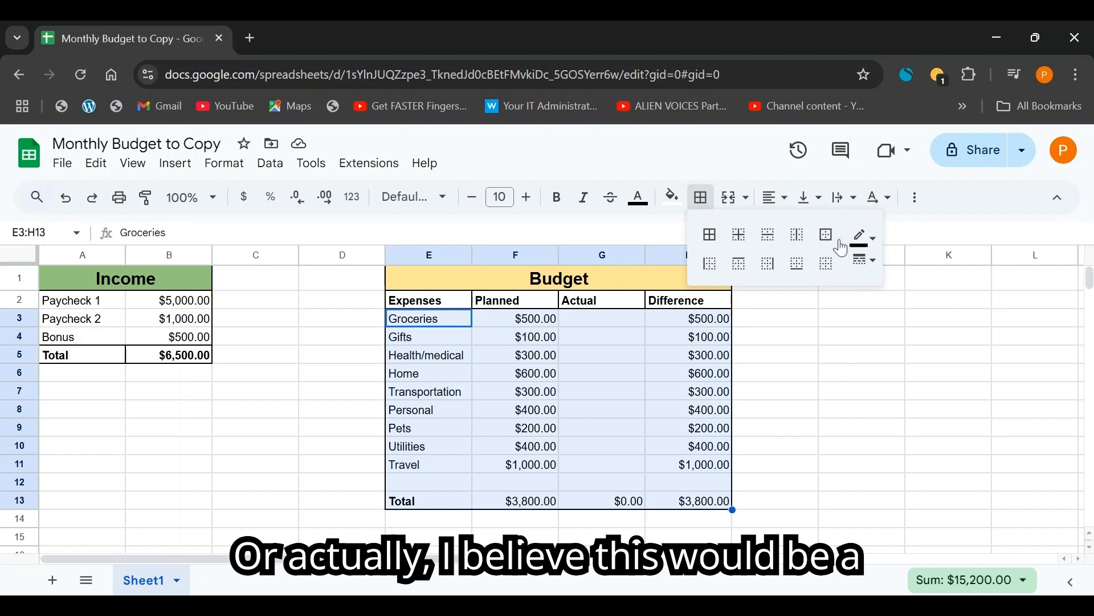
{"action": "left_click", "coordinate": [721, 246]}
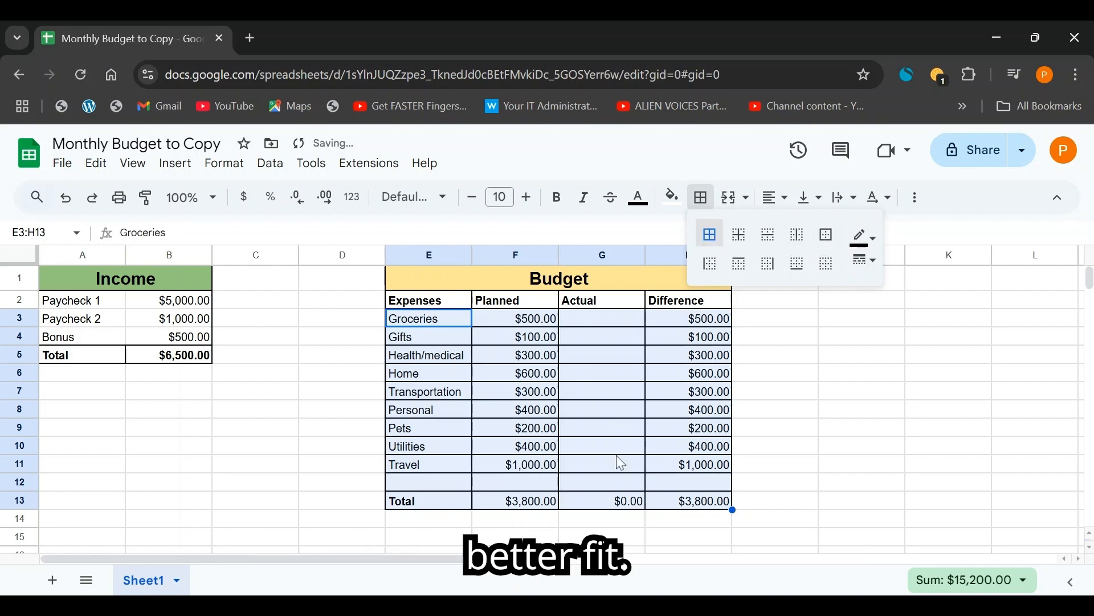
{"action": "left_click", "coordinate": [643, 323]}
Apply borders to all cells of the income entries and total in A2:B5.
{"action": "left_click_drag", "start_coordinate": [74, 301], "coordinate": [191, 359]}
{"action": "left_click", "coordinate": [701, 198]}
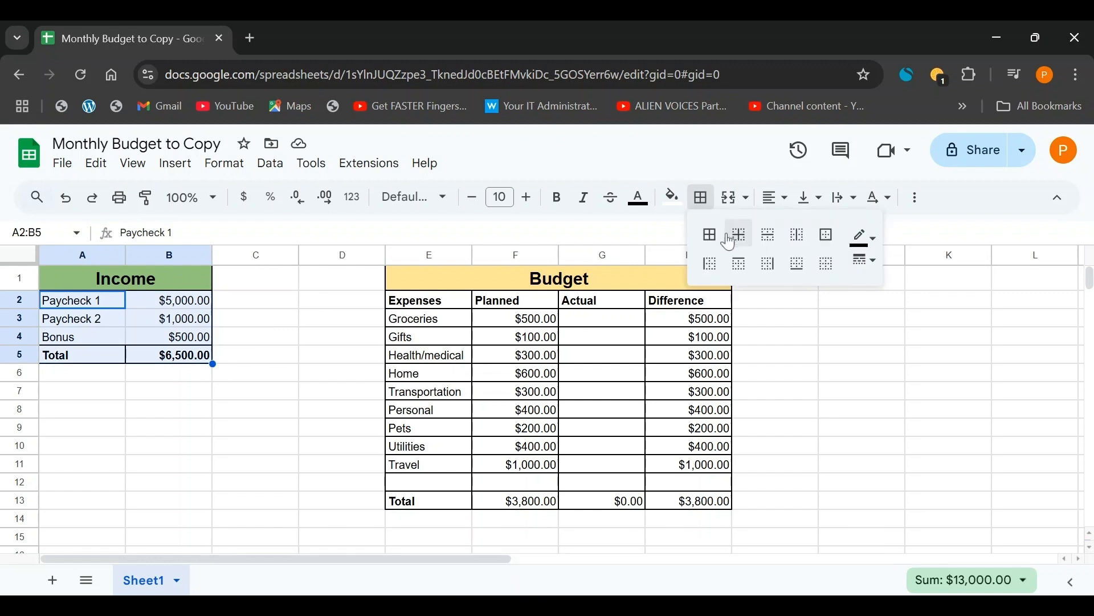
{"action": "left_click", "coordinate": [684, 339]}
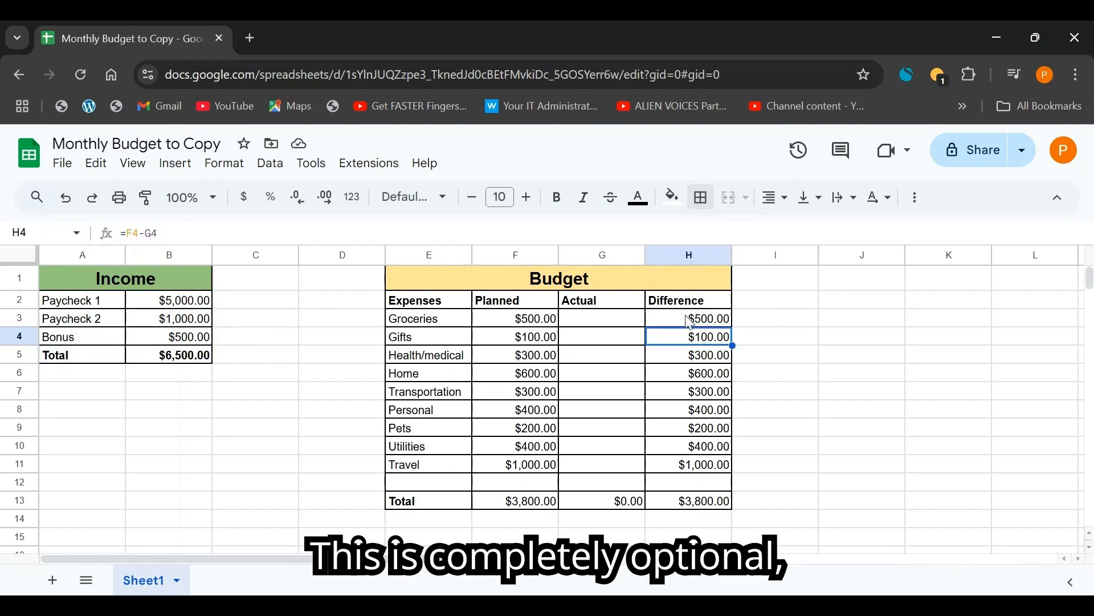
{"action": "key", "text": "Down"}
{"action": "key", "text": "Down"}
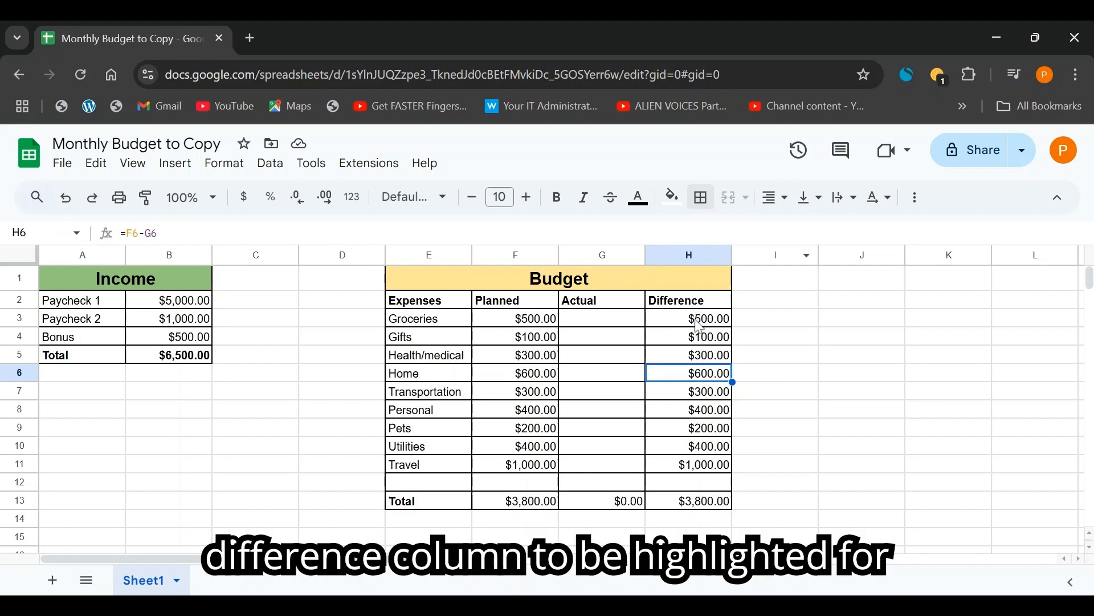
{"action": "left_click_drag", "start_coordinate": [698, 325], "coordinate": [703, 472]}
{"action": "left_click", "coordinate": [701, 448]}
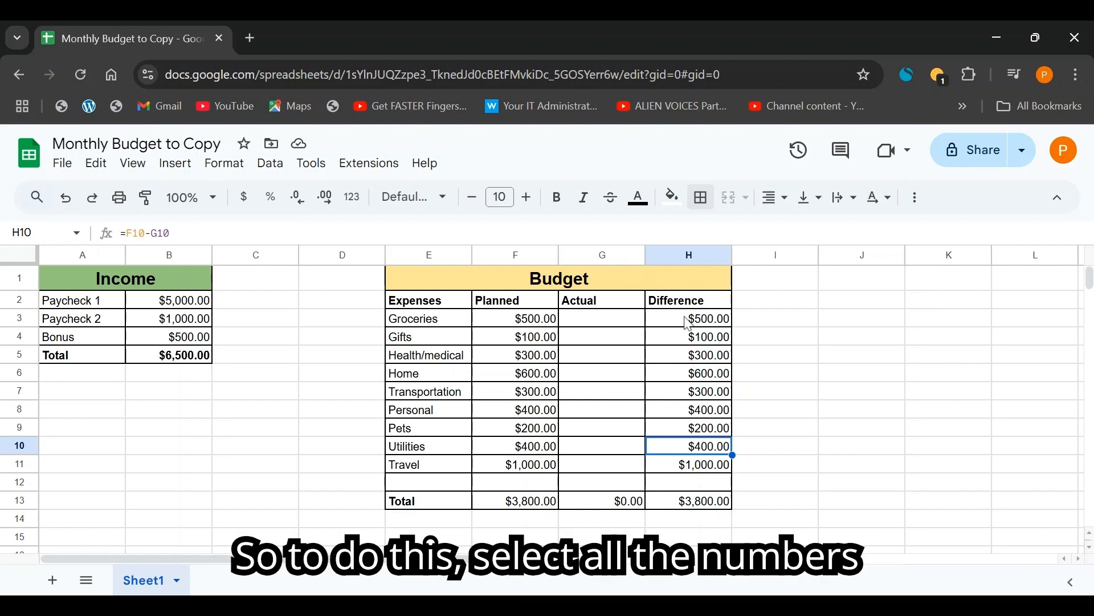
Set up a conditional format rule for H3:H11 that highlights values greater than 0 in the default green style.
{"action": "left_click_drag", "start_coordinate": [688, 324], "coordinate": [705, 472]}
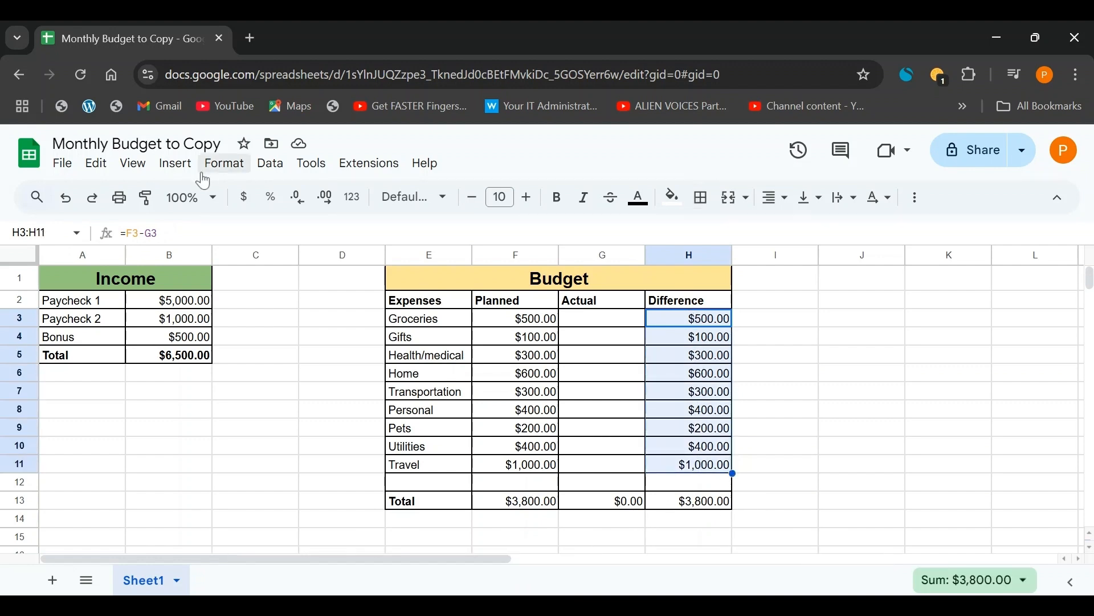
{"action": "left_click", "coordinate": [225, 164]}
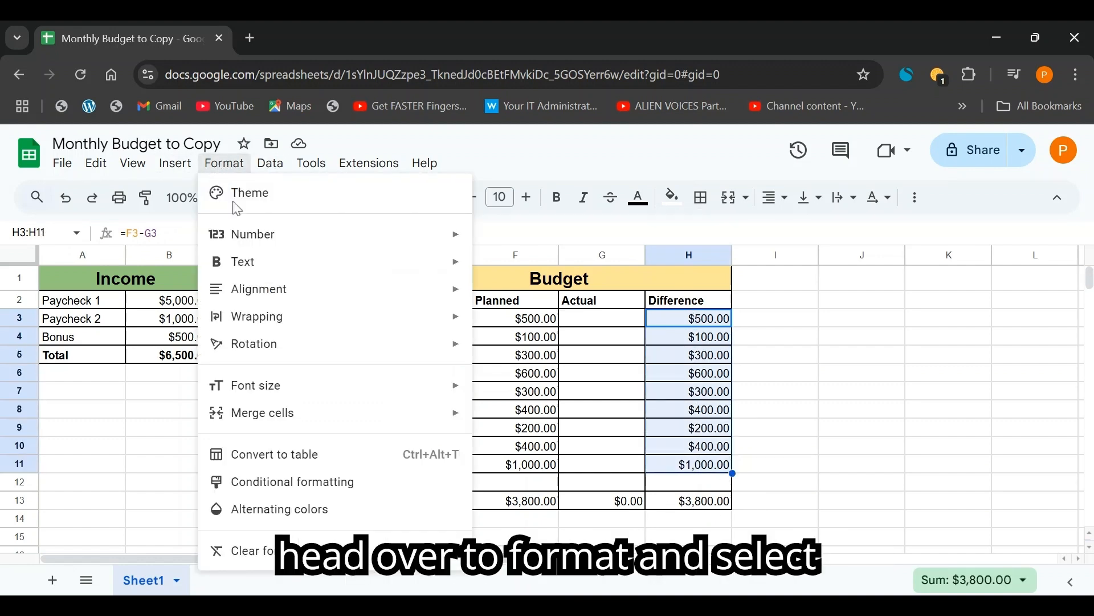
{"action": "left_click", "coordinate": [328, 486]}
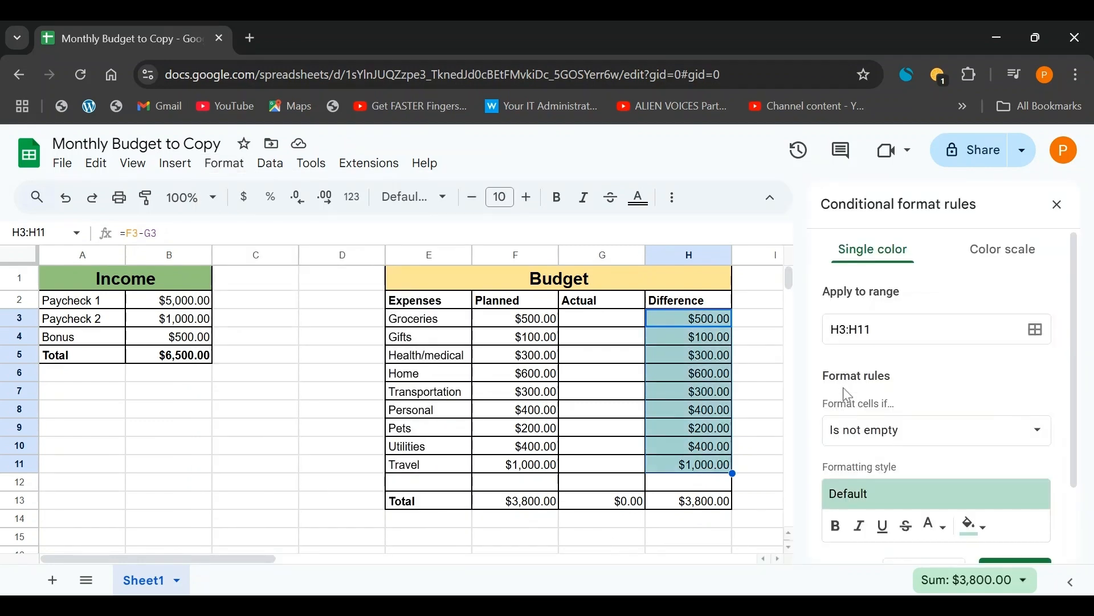
{"action": "left_click", "coordinate": [997, 430]}
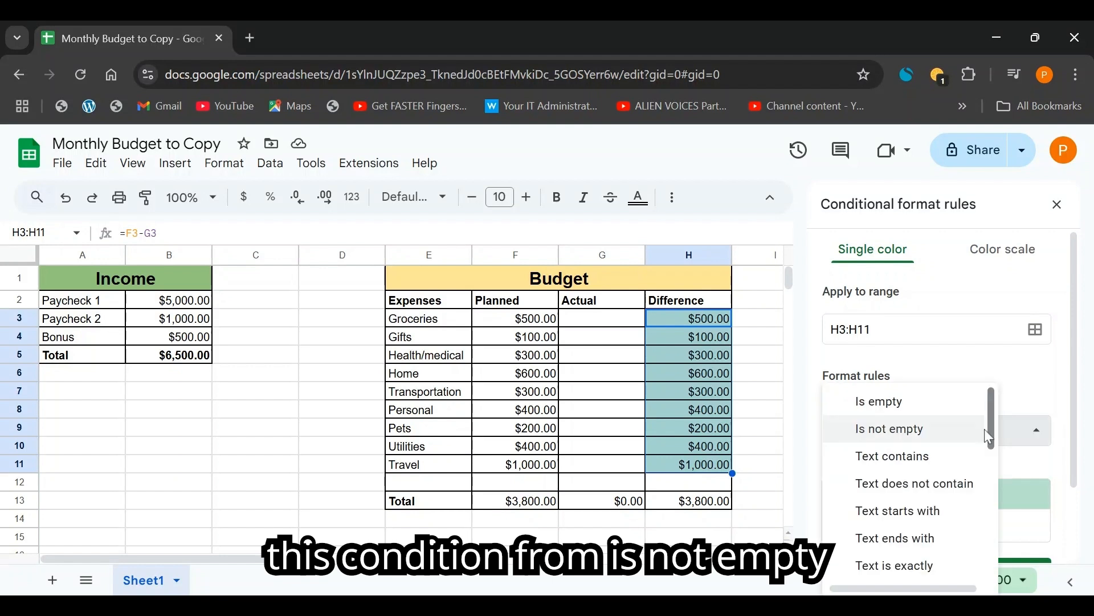
{"action": "scroll", "coordinate": [909, 513], "scroll_direction": "down", "scroll_amount": 3}
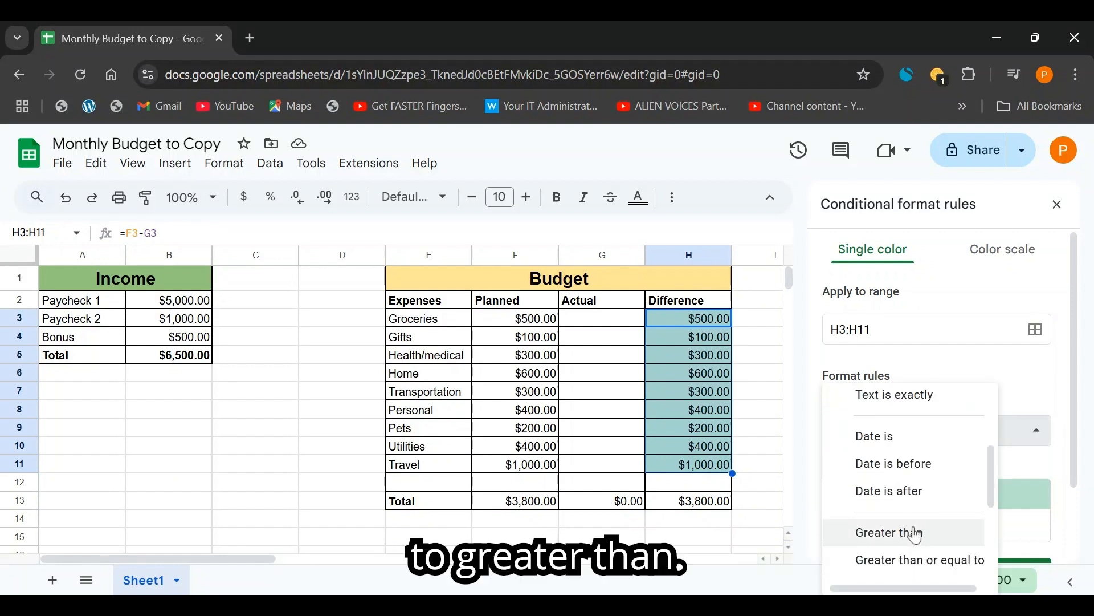
{"action": "left_click", "coordinate": [915, 534]}
{"action": "left_click", "coordinate": [918, 467]}
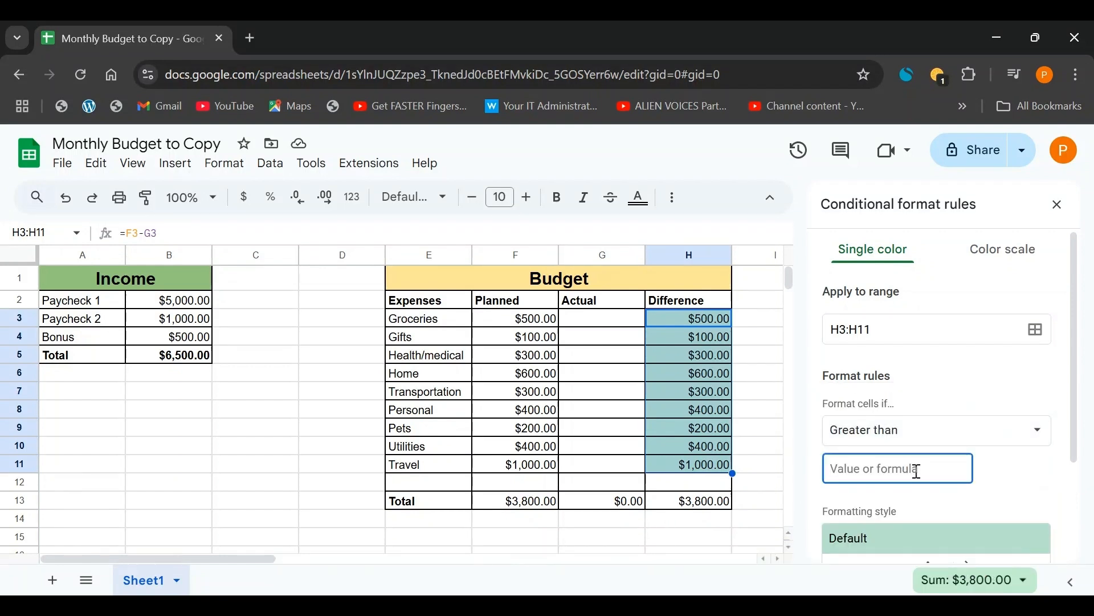
{"action": "type", "text": "0"}
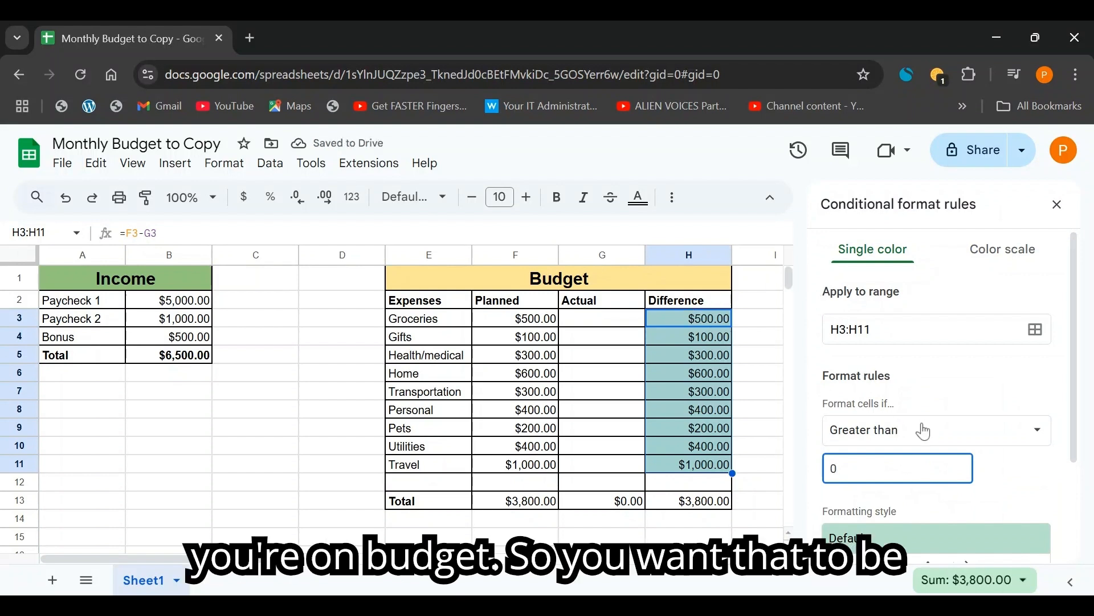
{"action": "scroll", "coordinate": [923, 432], "scroll_direction": "down", "scroll_amount": 3}
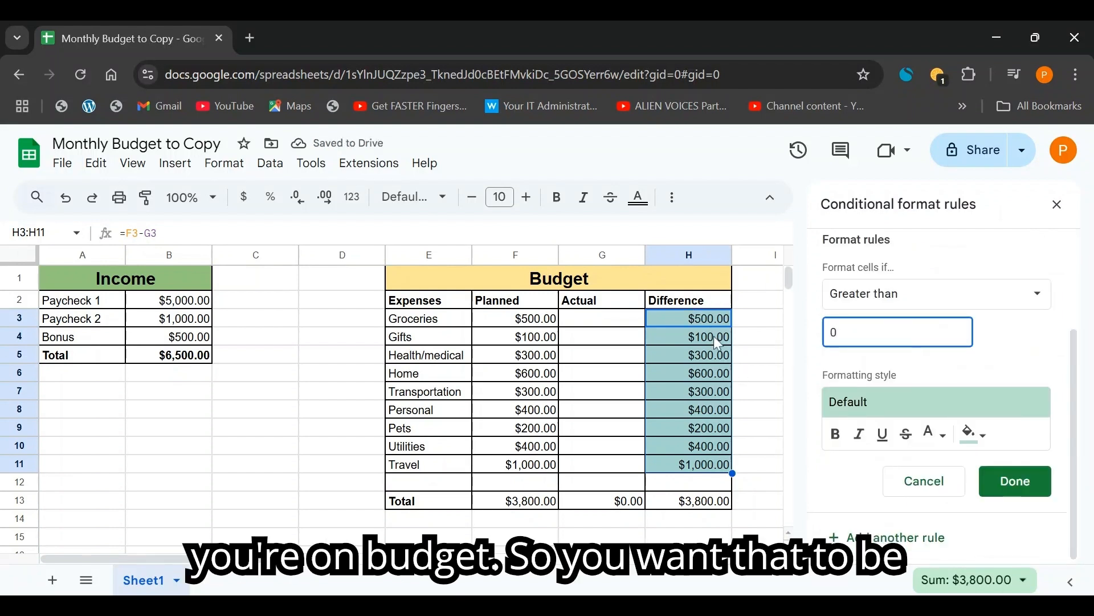
Add a second conditional format rule for H3:H11 that fills values less than 0 with light red, and finish the rules.
{"action": "left_click", "coordinate": [872, 538]}
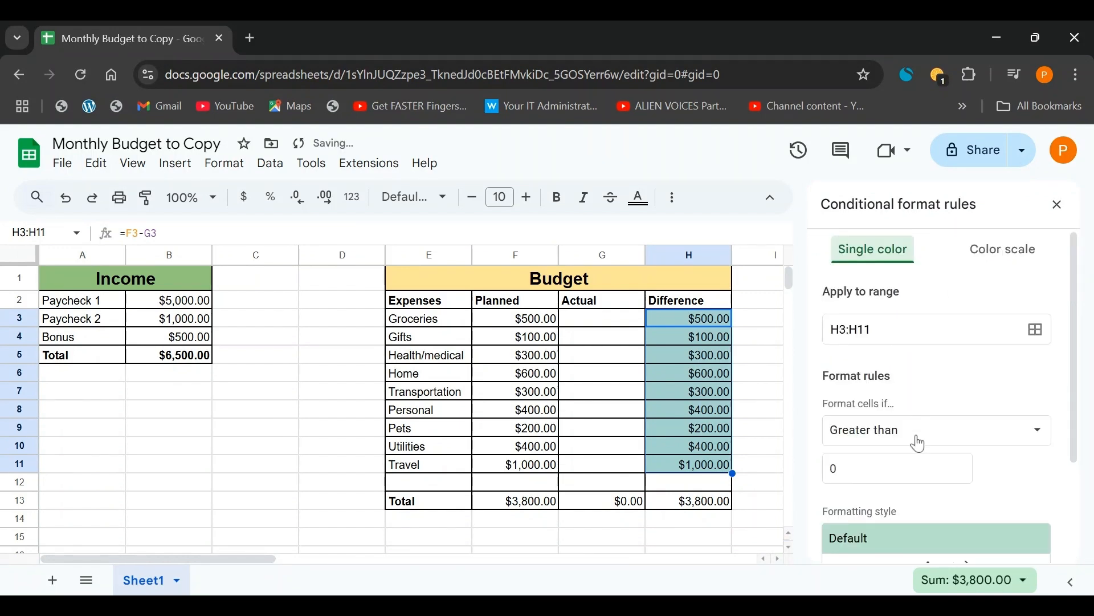
{"action": "left_click", "coordinate": [919, 436]}
{"action": "scroll", "coordinate": [904, 456], "scroll_direction": "down", "scroll_amount": 2}
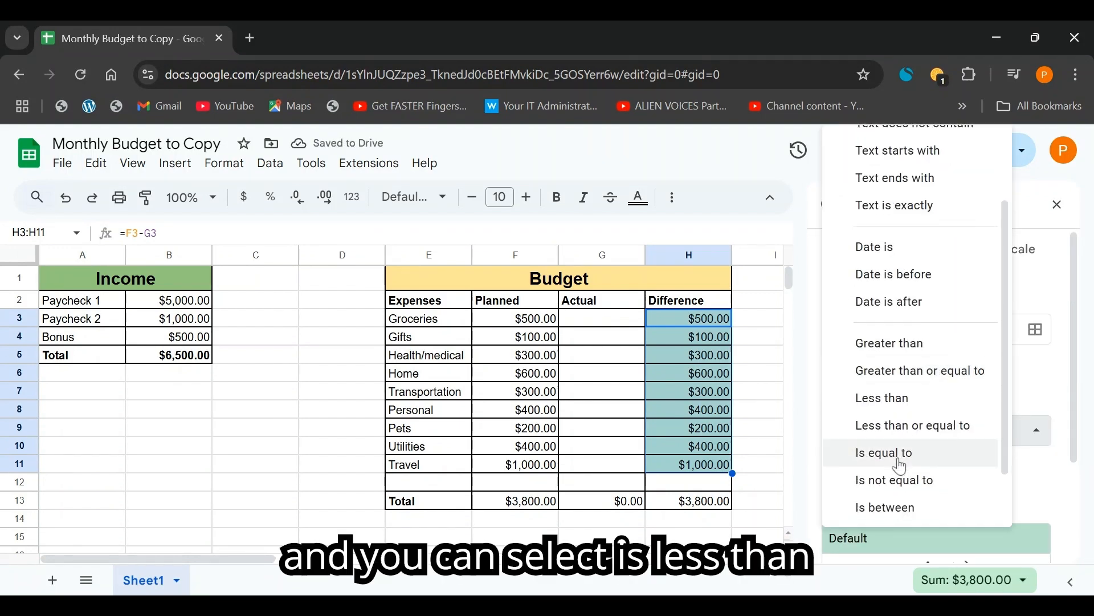
{"action": "left_click", "coordinate": [887, 400]}
{"action": "scroll", "coordinate": [973, 466], "scroll_direction": "down", "scroll_amount": 3}
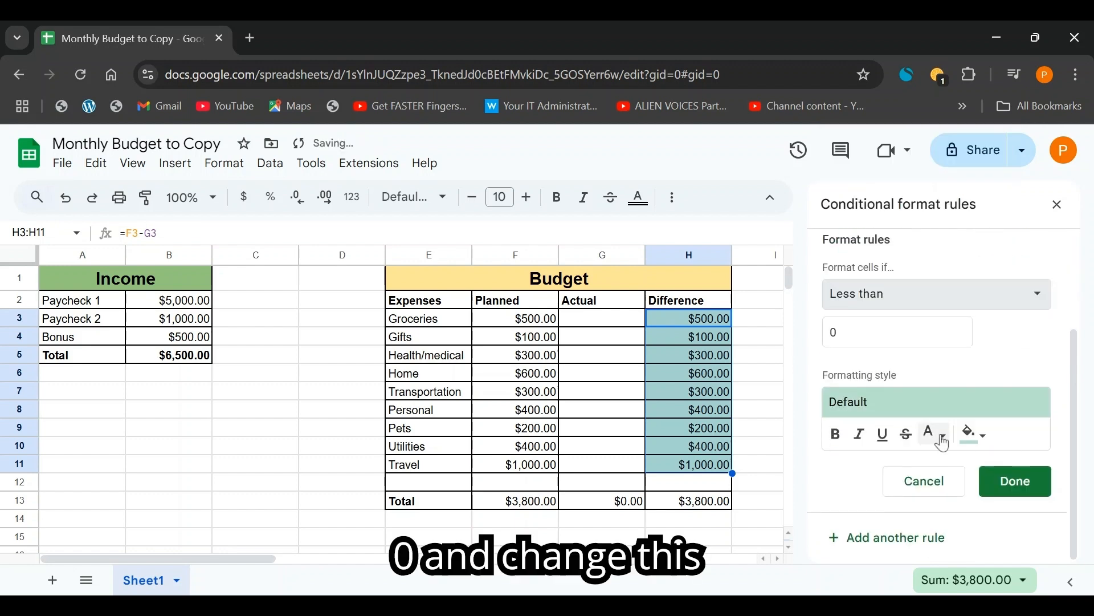
{"action": "left_click", "coordinate": [974, 438]}
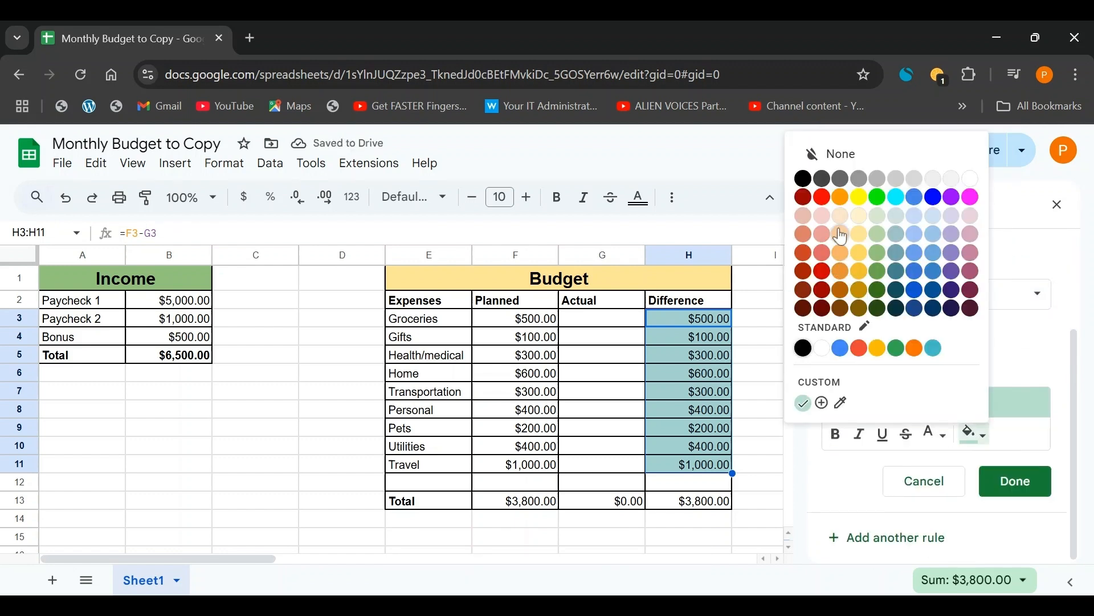
{"action": "left_click", "coordinate": [823, 198]}
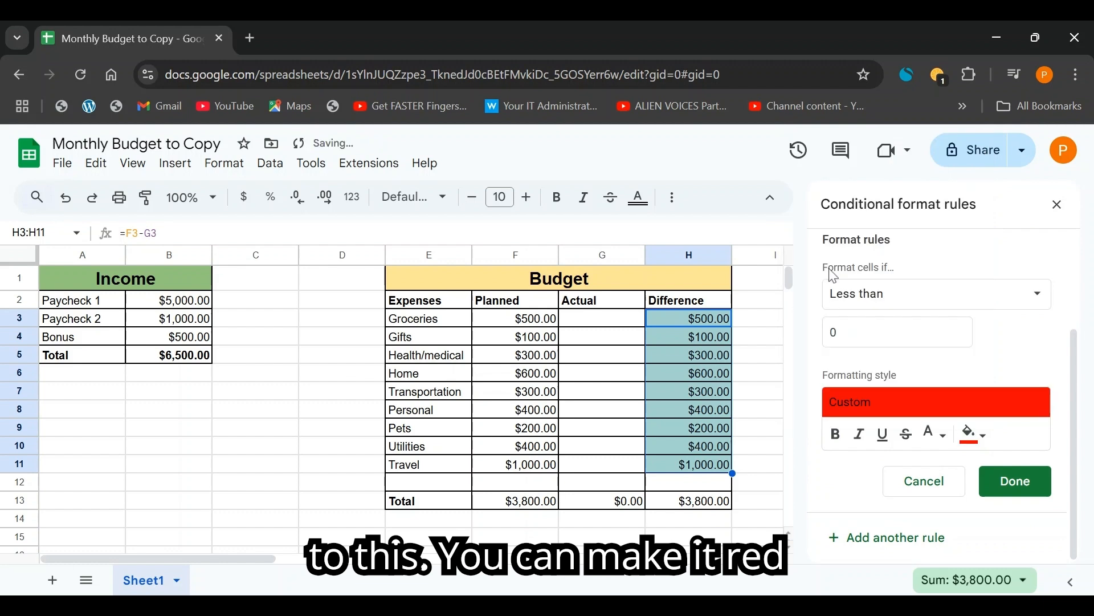
{"action": "left_click", "coordinate": [984, 443]}
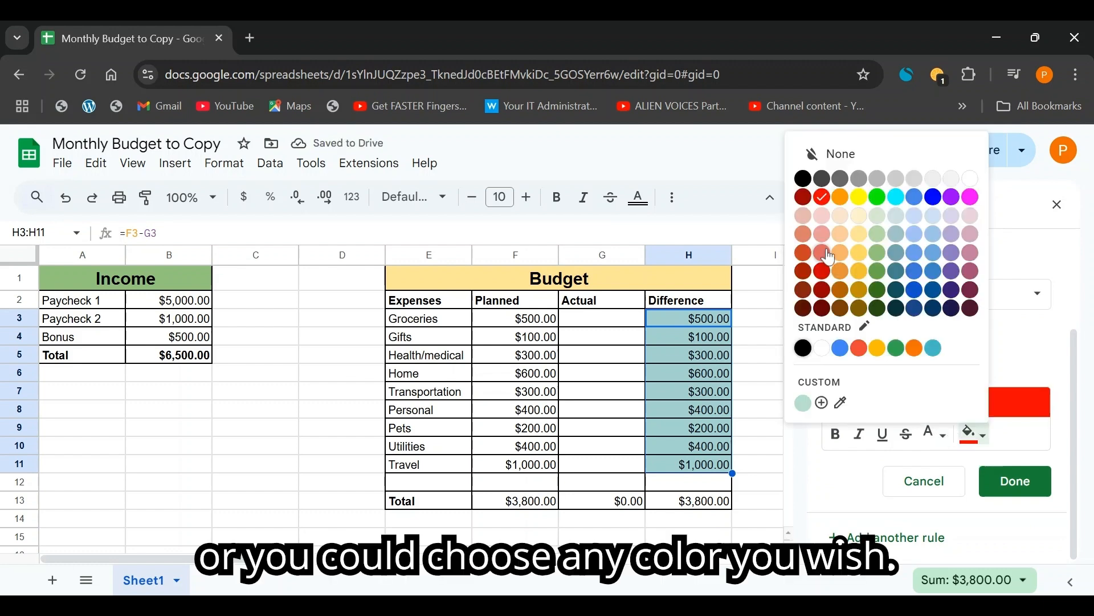
{"action": "left_click", "coordinate": [824, 250]}
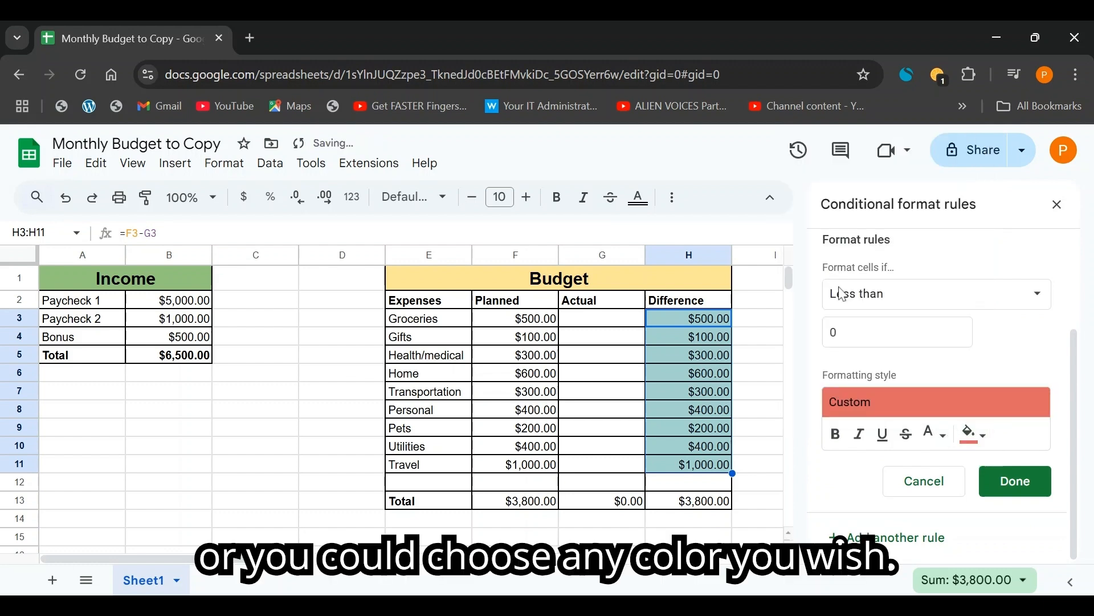
{"action": "left_click", "coordinate": [1007, 482]}
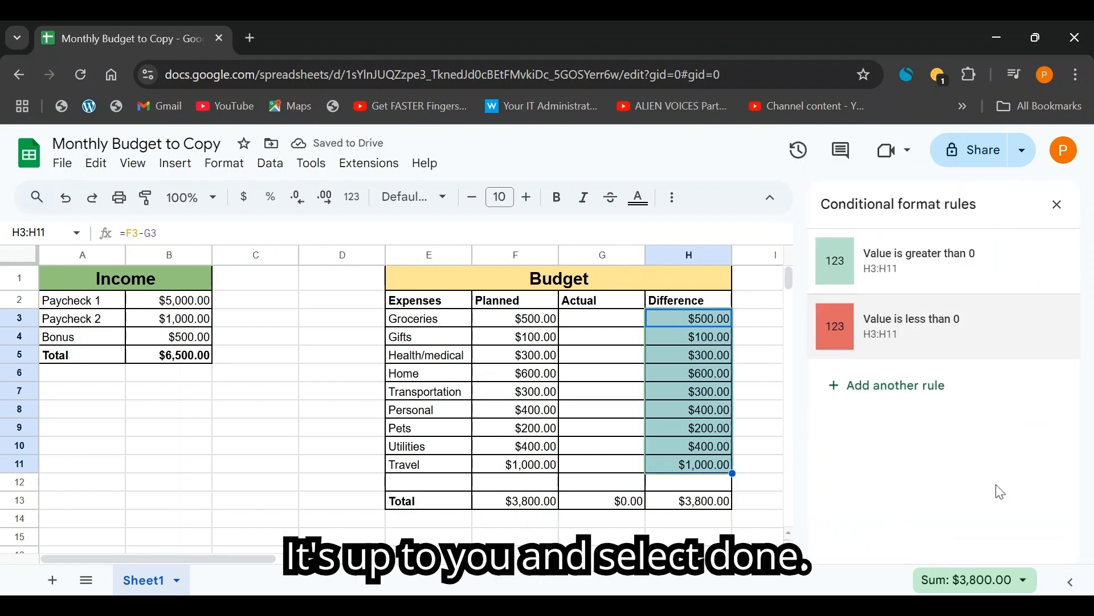
{"action": "left_click", "coordinate": [1058, 204]}
Test the overspending highlight with an actual groceries amount of 600 in G3 and clear that cell again.
{"action": "left_click", "coordinate": [583, 324]}
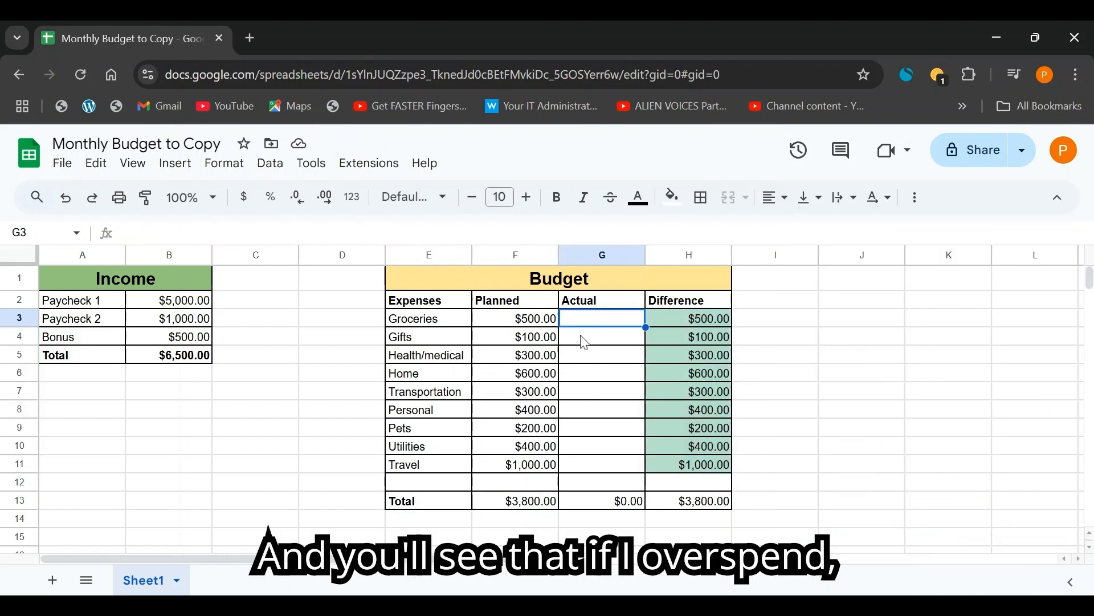
{"action": "type", "text": "600"}
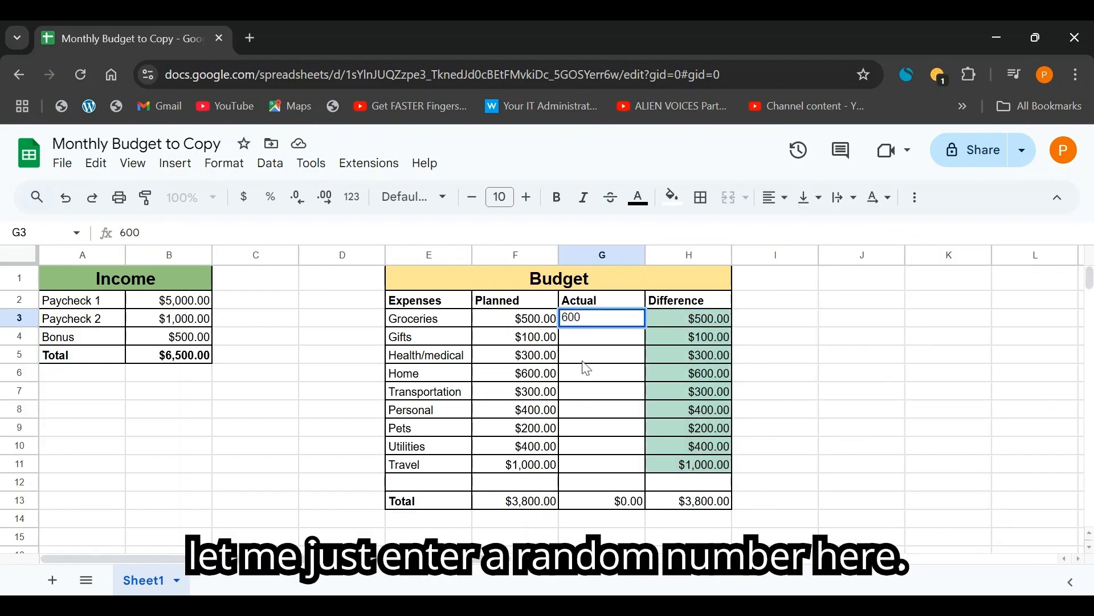
{"action": "key", "text": "Return"}
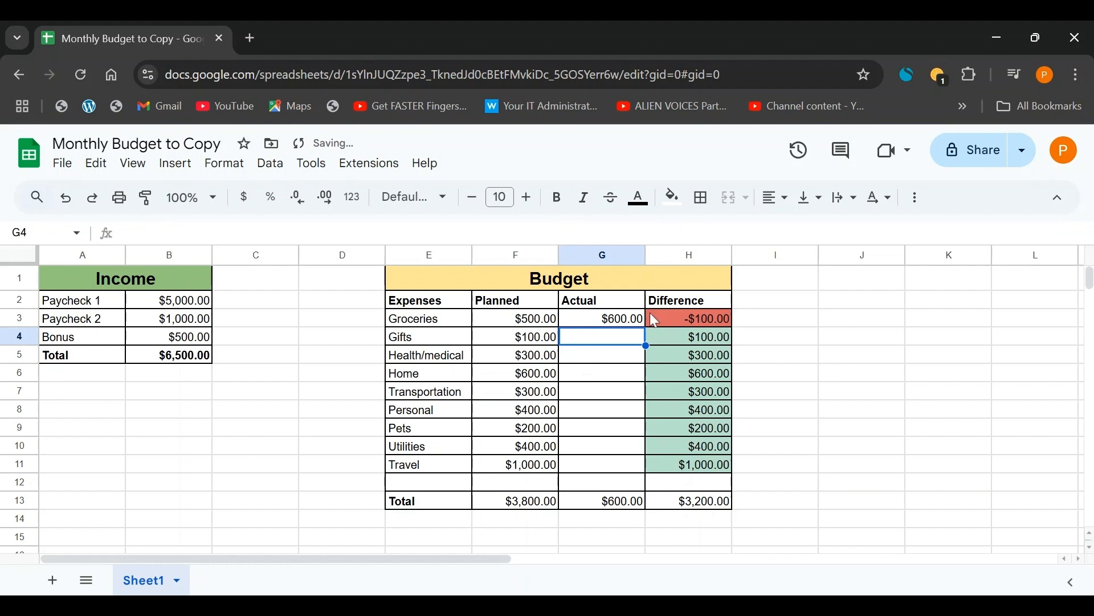
{"action": "left_click", "coordinate": [671, 318]}
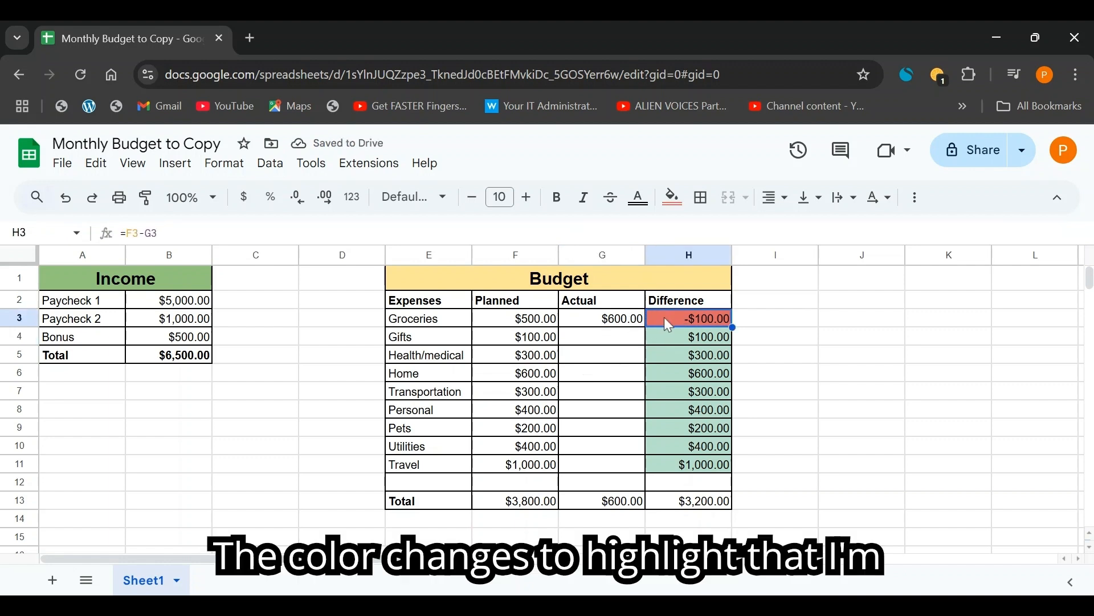
{"action": "left_click", "coordinate": [631, 320]}
{"action": "key", "text": "Delete"}
{"action": "left_click", "coordinate": [603, 409]}
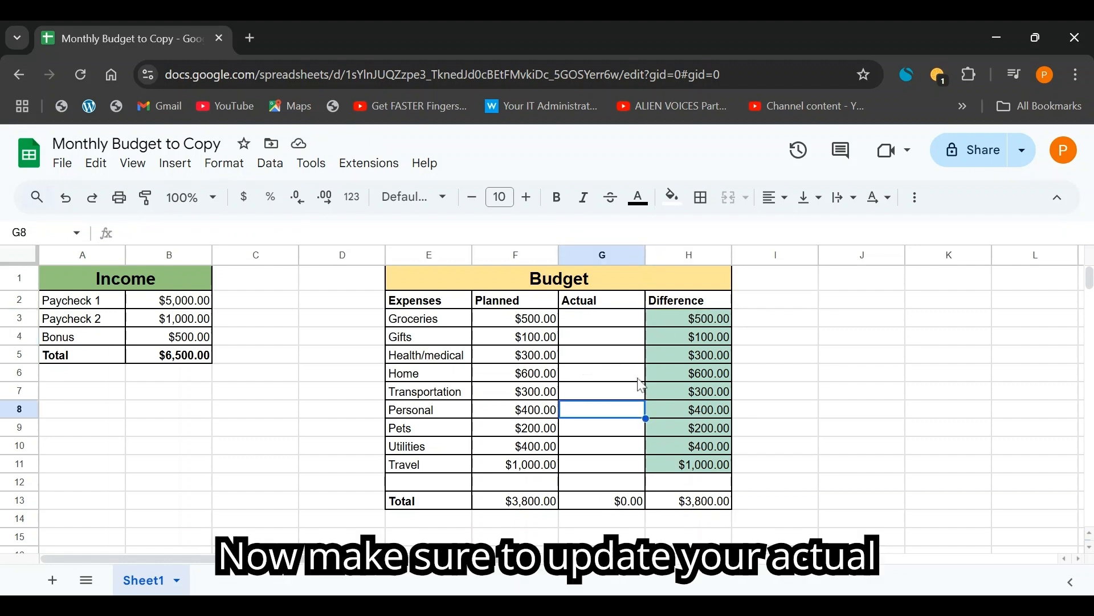
Enter 400 as the actual groceries amount in G3.
{"action": "left_click", "coordinate": [592, 320]}
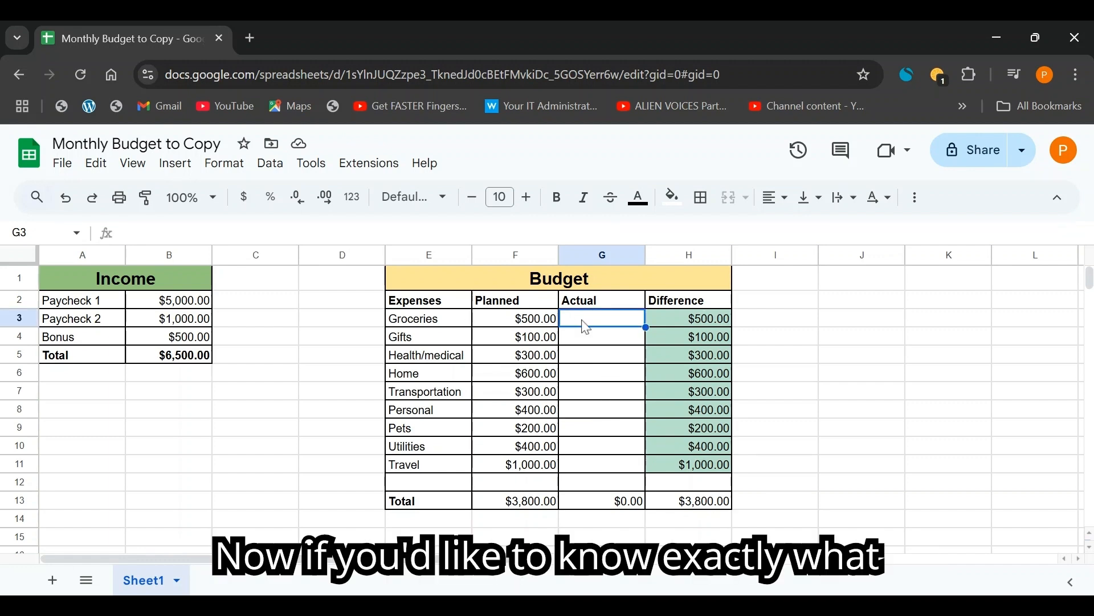
{"action": "type", "text": "60"}
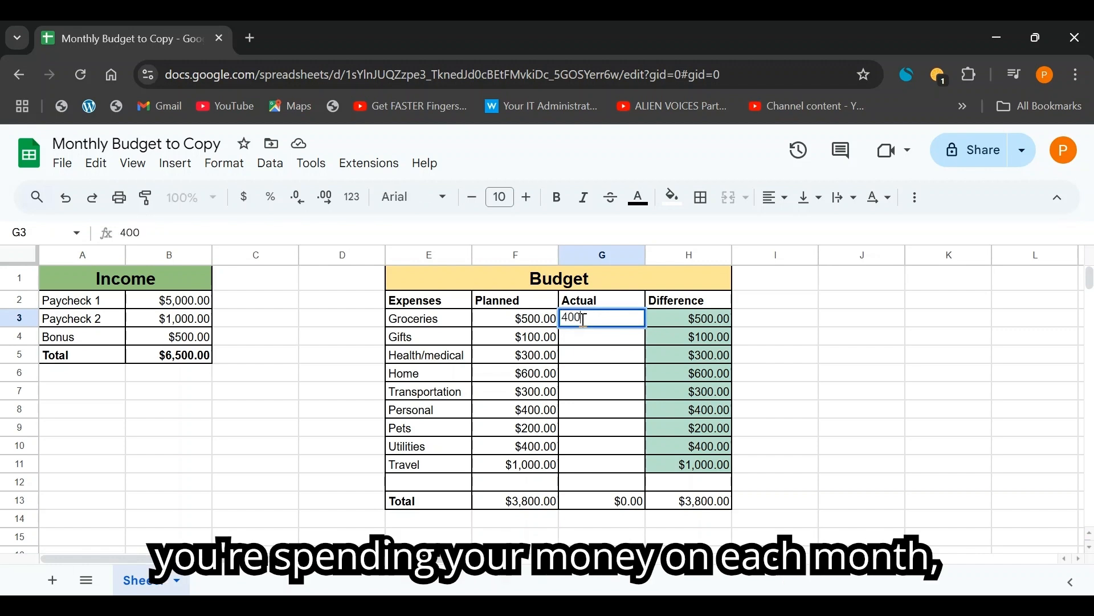
{"action": "key", "text": "Return"}
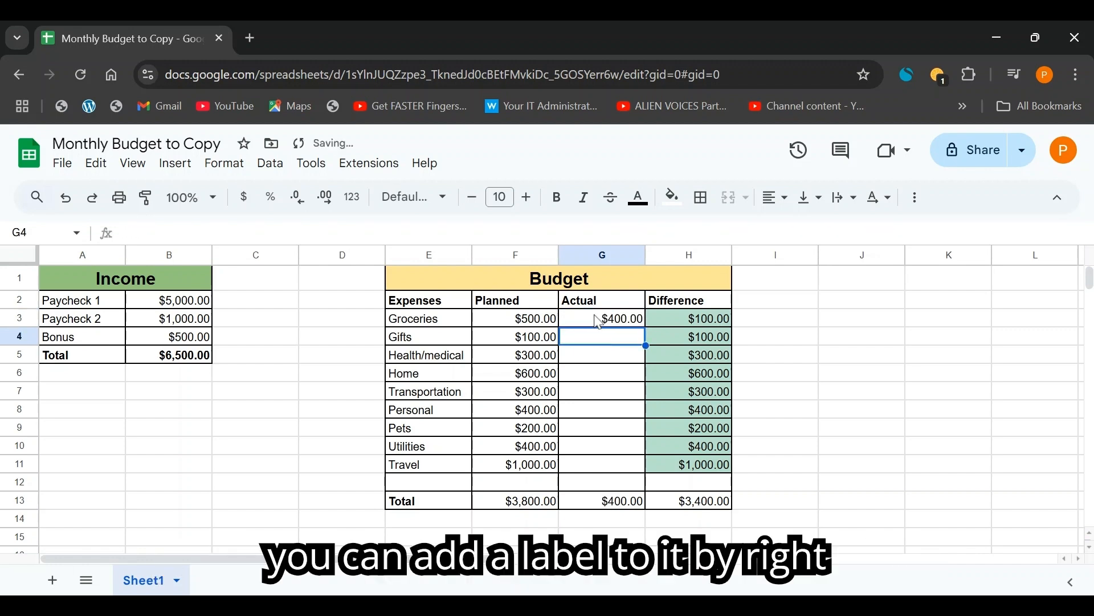
Attach a note reading "Ice cream" to the actual groceries amount in G3.
{"action": "left_click", "coordinate": [599, 322]}
{"action": "right_click", "coordinate": [608, 328]}
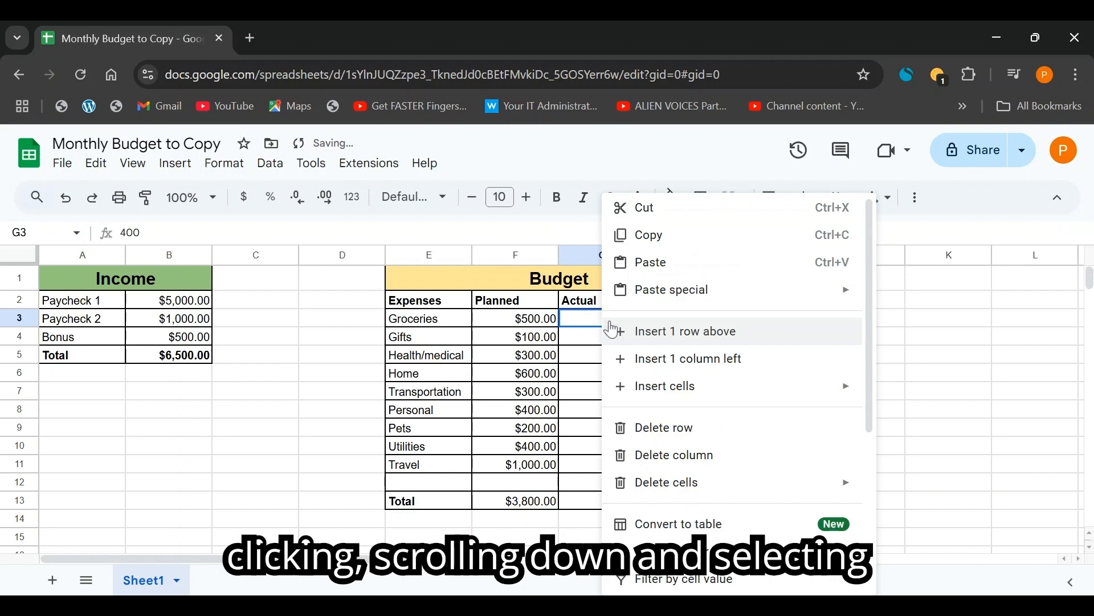
{"action": "scroll", "coordinate": [710, 430], "scroll_direction": "down", "scroll_amount": 5}
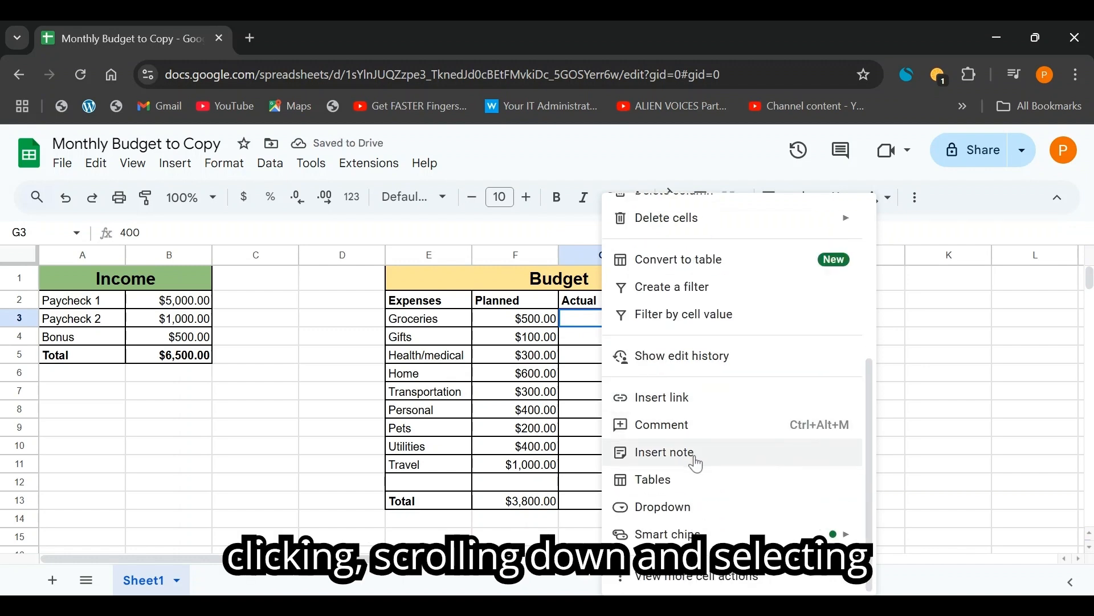
{"action": "left_click", "coordinate": [696, 453]}
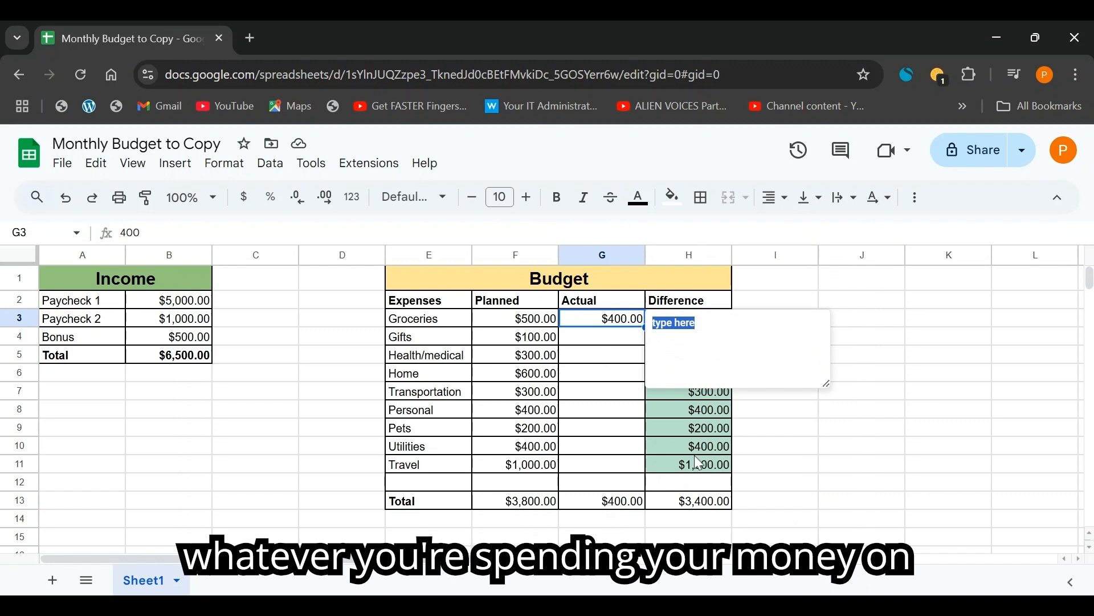
{"action": "type", "text": "Ice cream"}
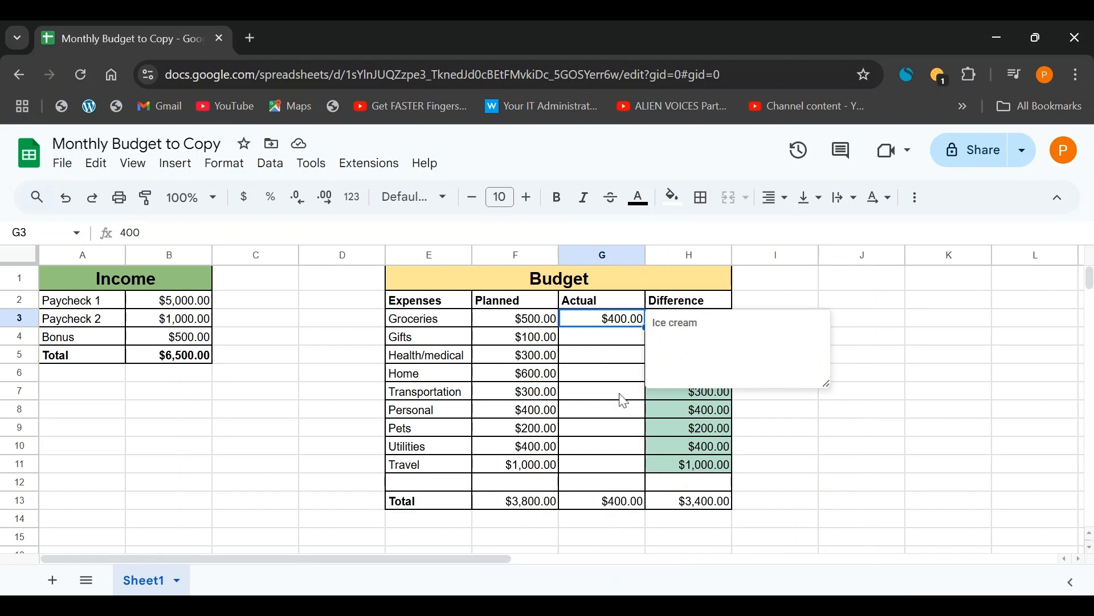
{"action": "left_click", "coordinate": [603, 337]}
{"action": "mouse_move", "coordinate": [627, 326]}
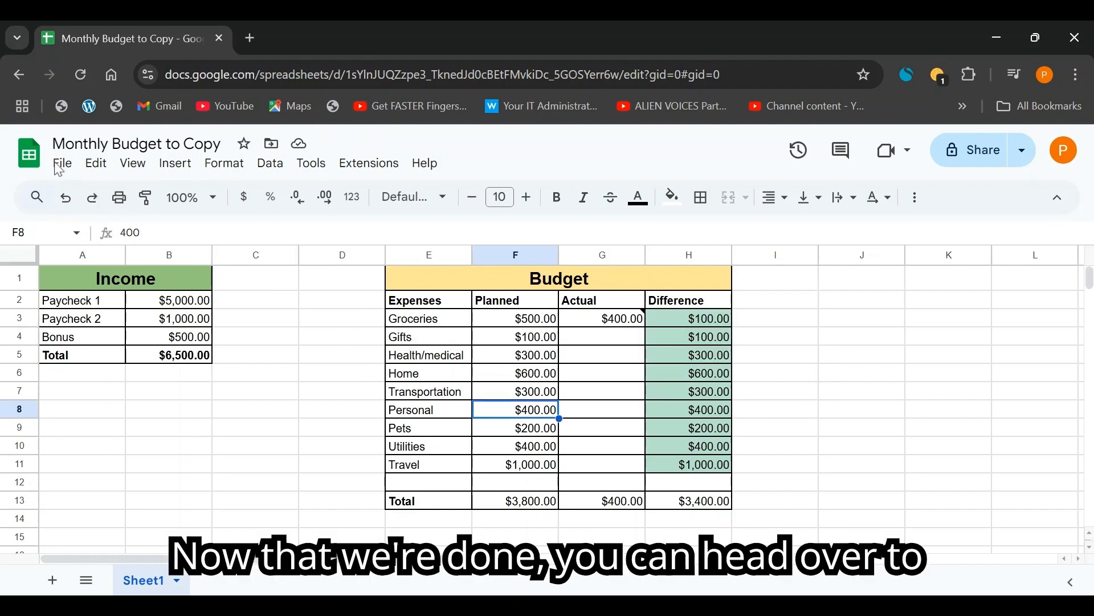
{"action": "left_click", "coordinate": [62, 165]}
{"action": "mouse_move", "coordinate": [169, 378]}
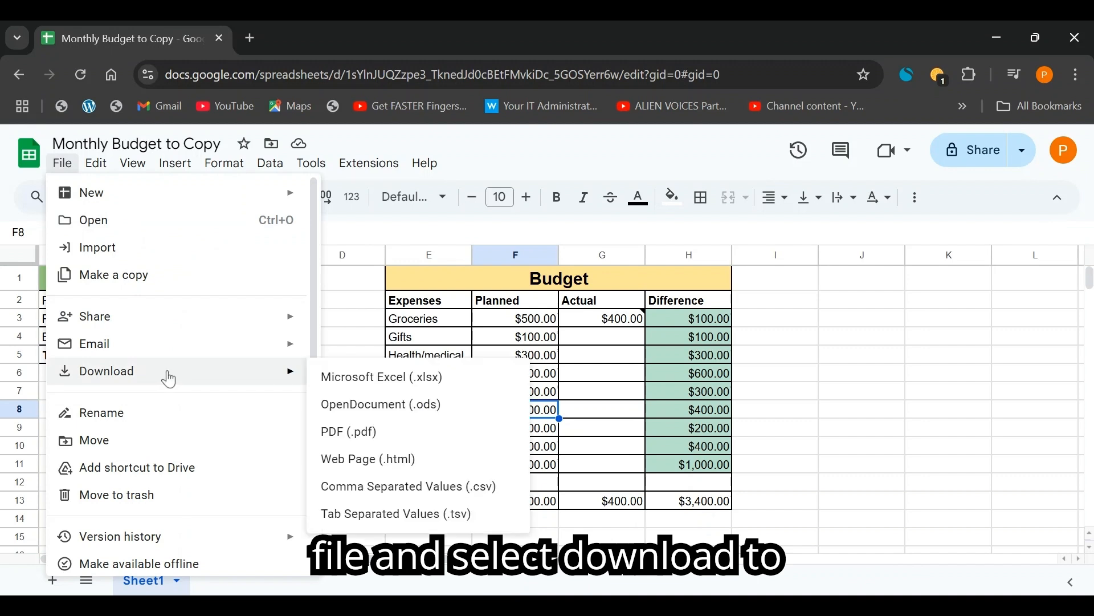
{"action": "left_click", "coordinate": [575, 338]}
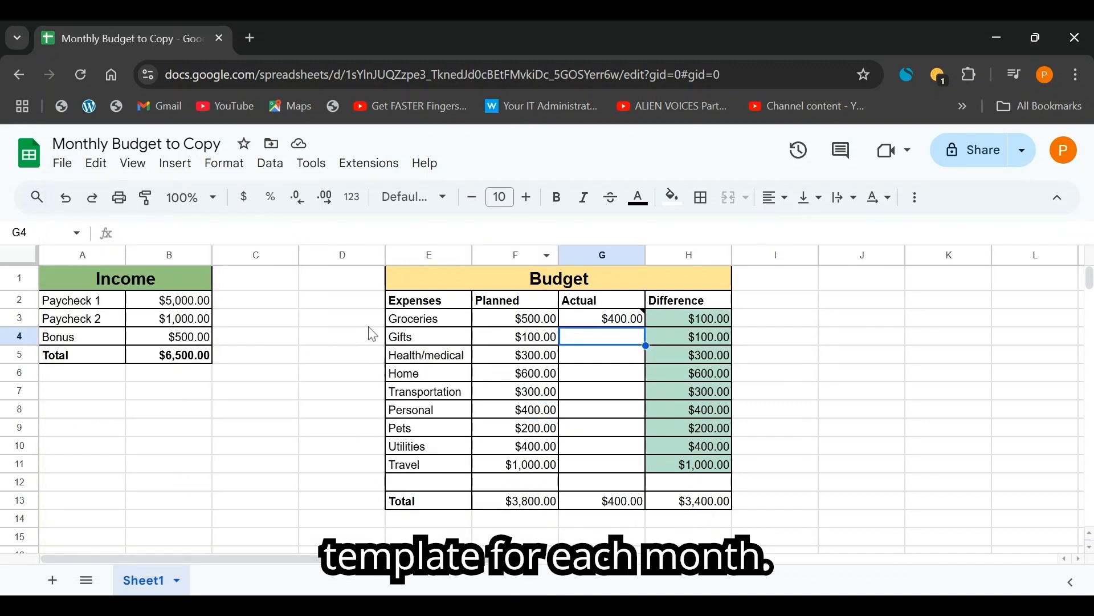
{"action": "left_click", "coordinate": [518, 354]}
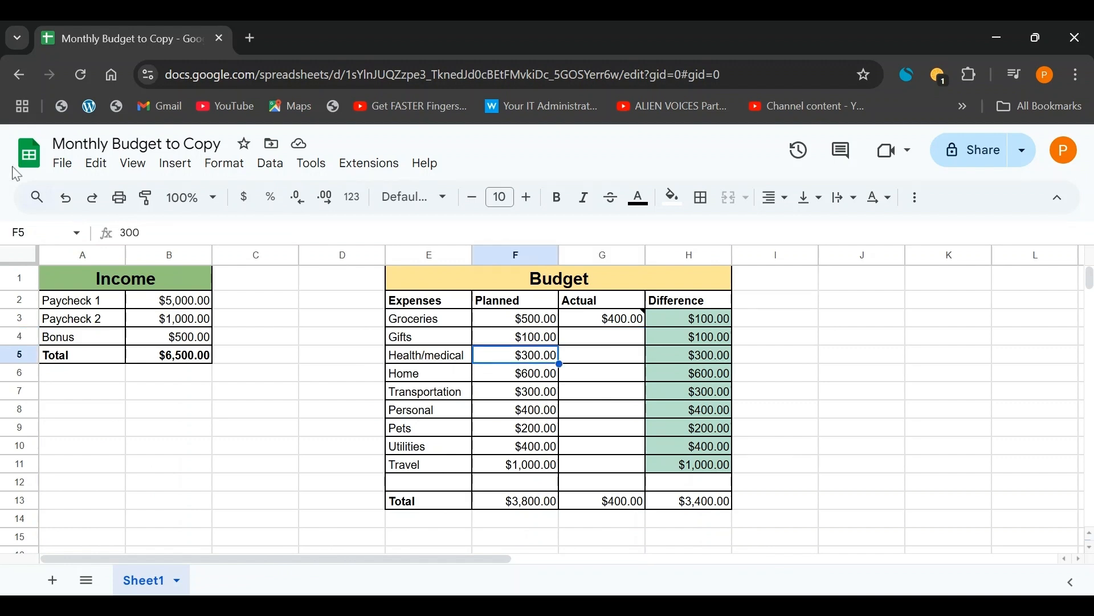
{"action": "left_click", "coordinate": [63, 165]}
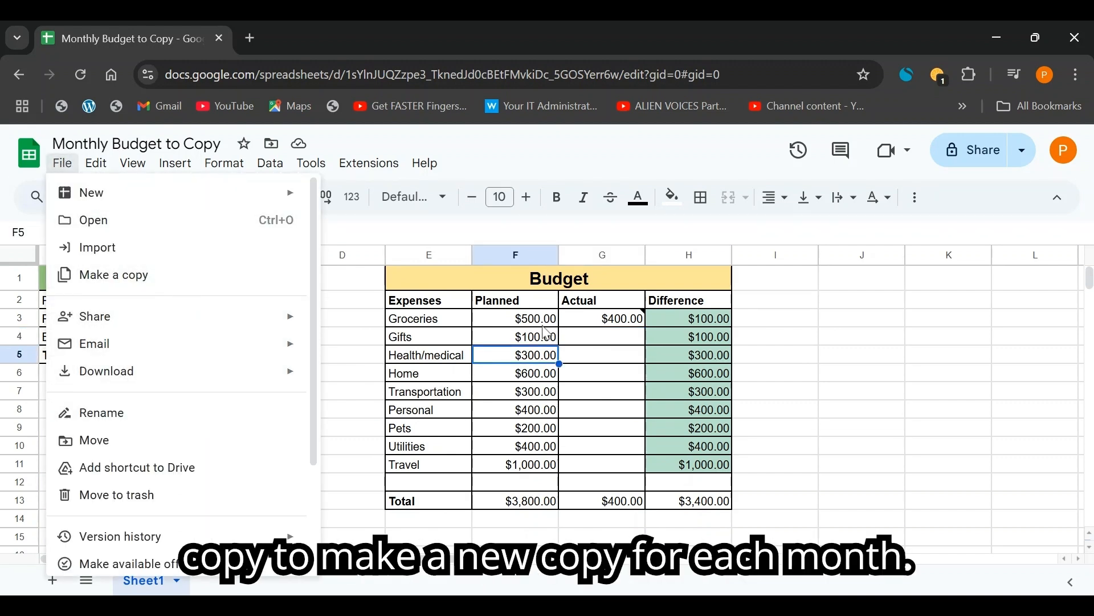
{"action": "left_click", "coordinate": [504, 411]}
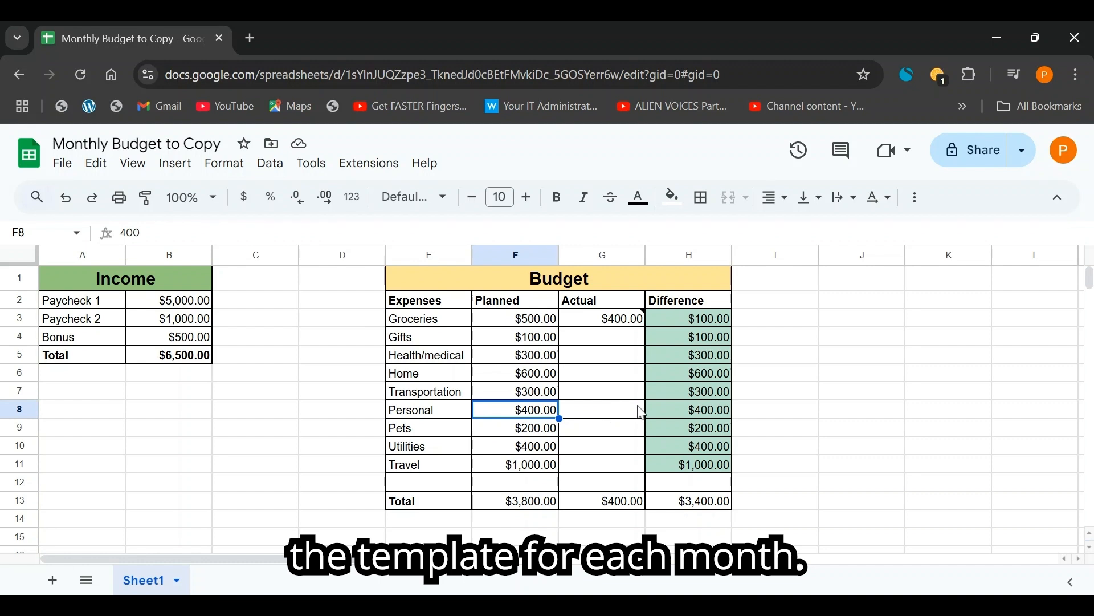
{"action": "left_click", "coordinate": [429, 518]}
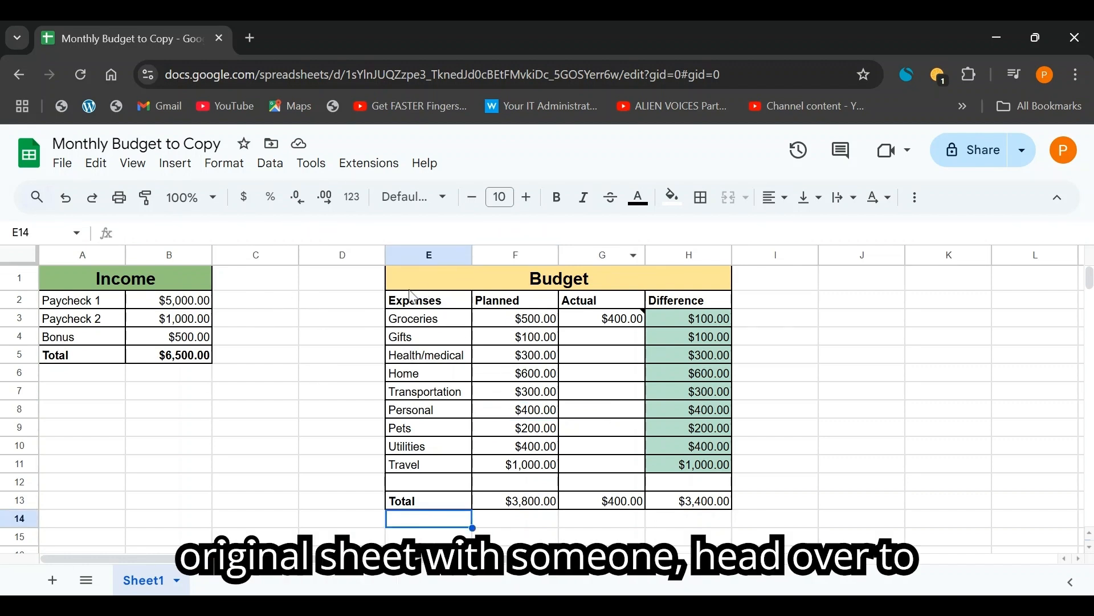
Share the spreadsheet by setting general access to Anyone with the link, keep the Viewer role, and finish sharing.
{"action": "left_click", "coordinate": [63, 165]}
{"action": "mouse_move", "coordinate": [191, 320]}
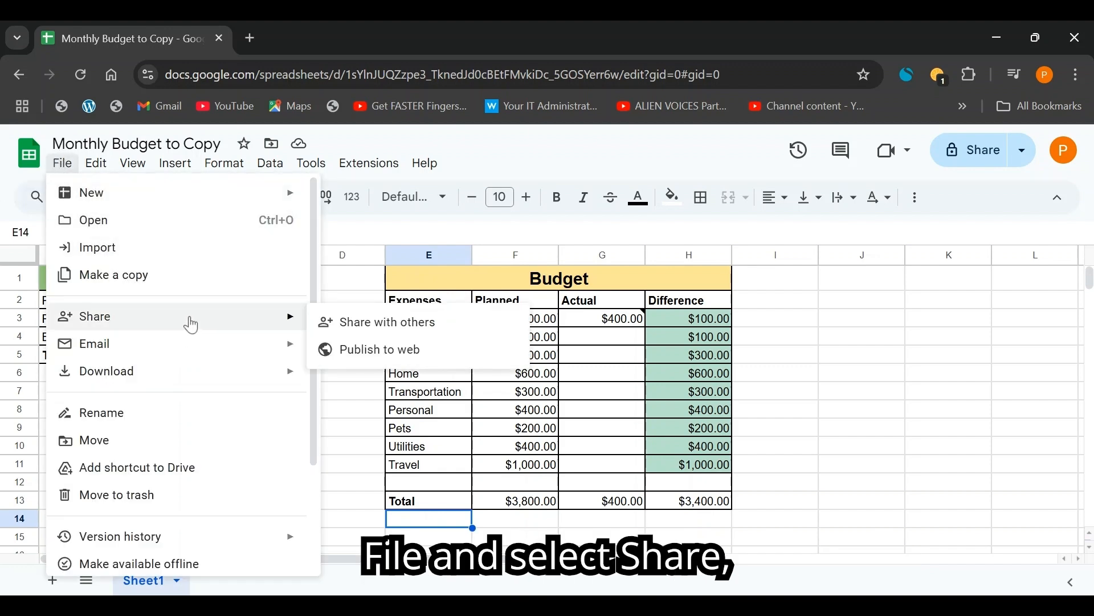
{"action": "left_click", "coordinate": [356, 330]}
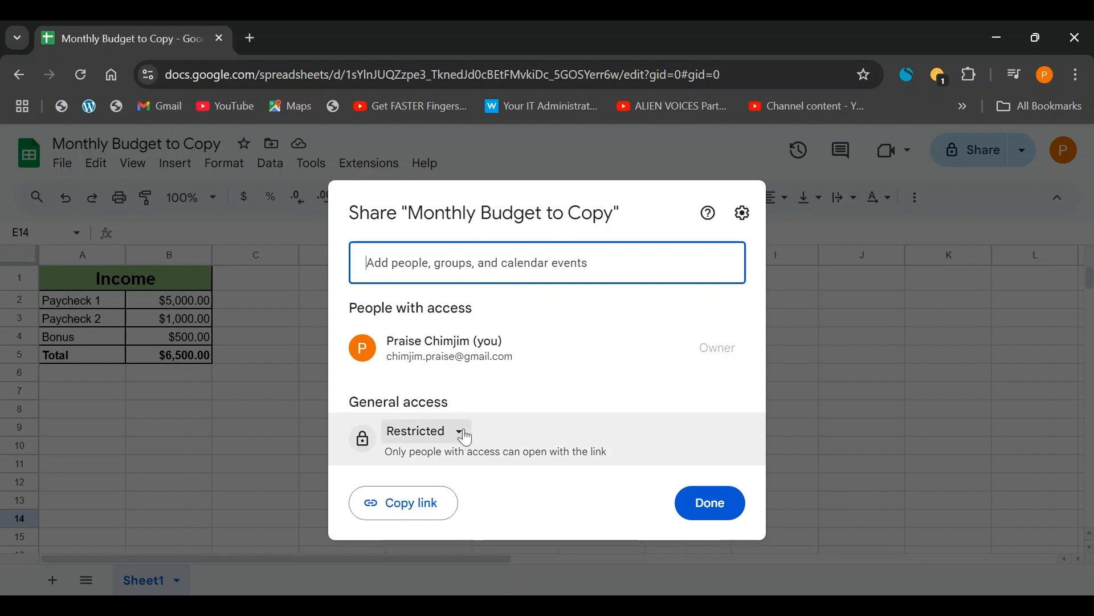
{"action": "left_click", "coordinate": [436, 437]}
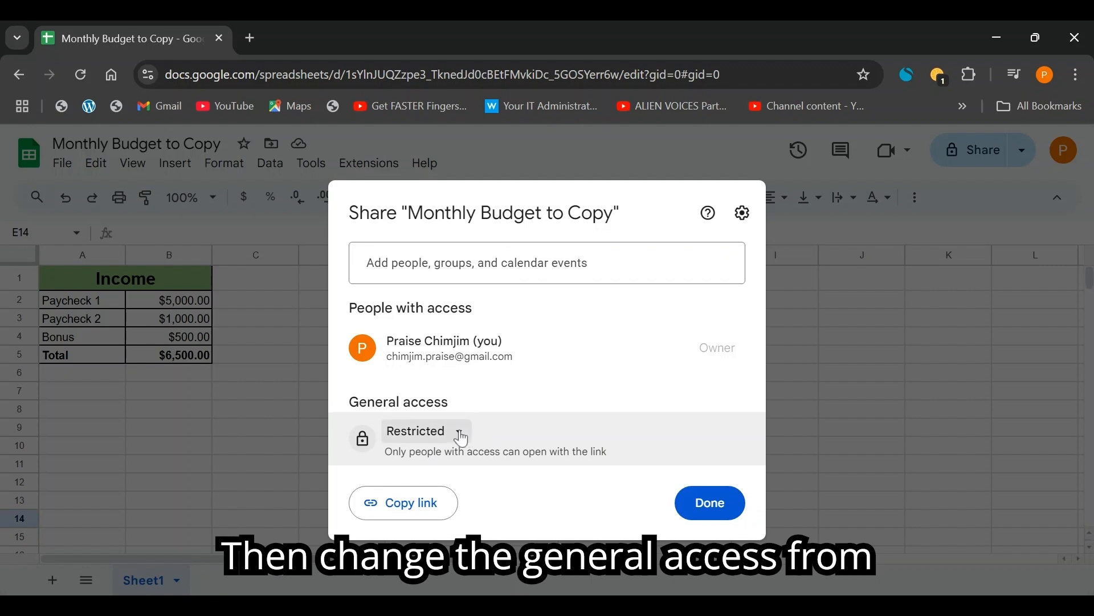
{"action": "left_click", "coordinate": [459, 435]}
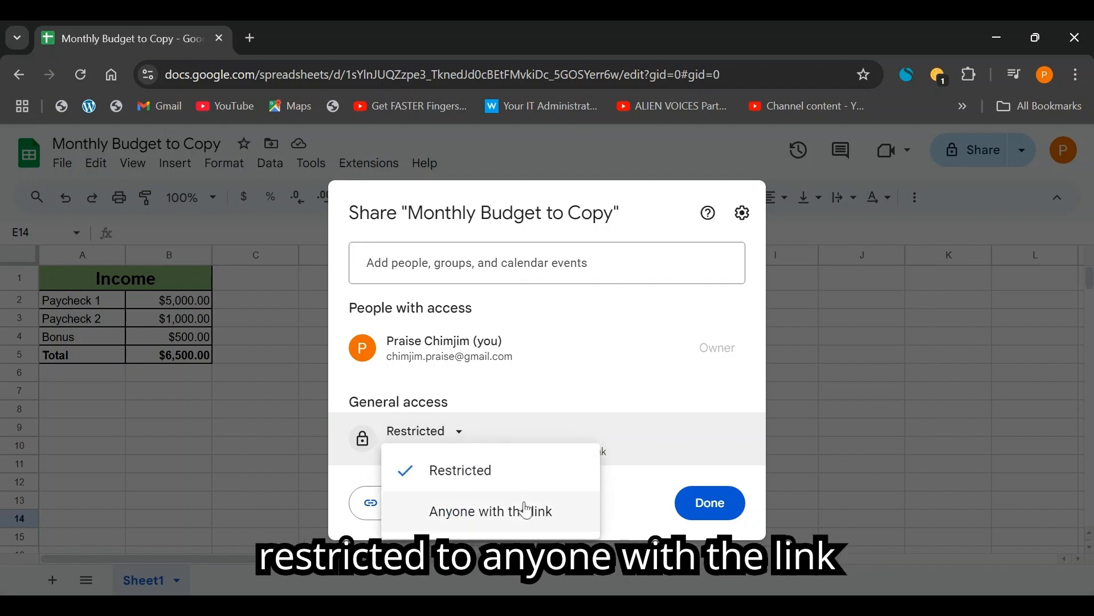
{"action": "left_click", "coordinate": [490, 511]}
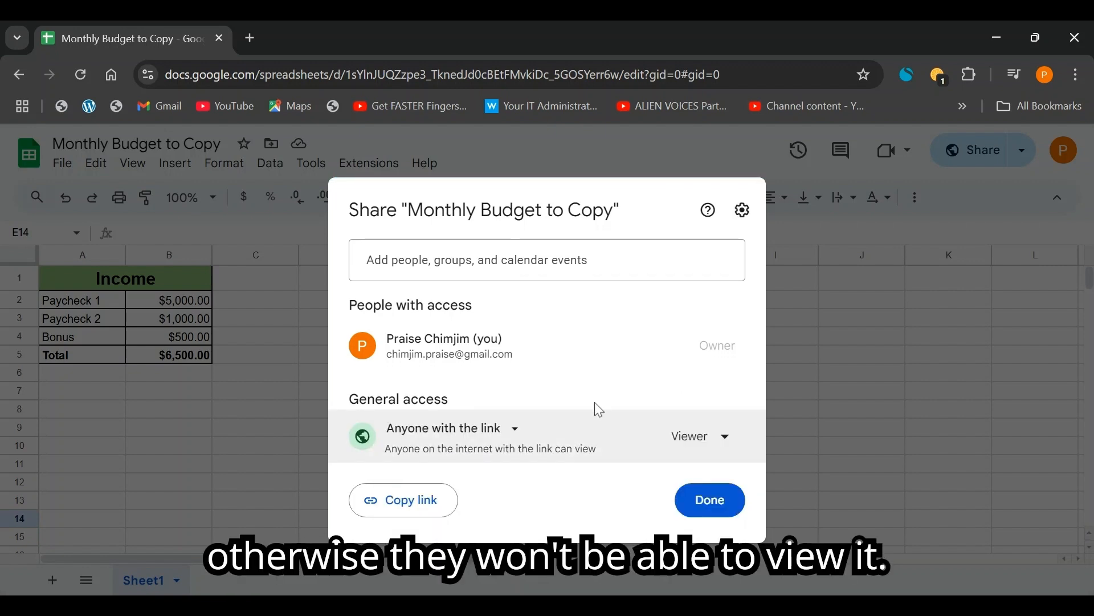
{"action": "left_click", "coordinate": [714, 443]}
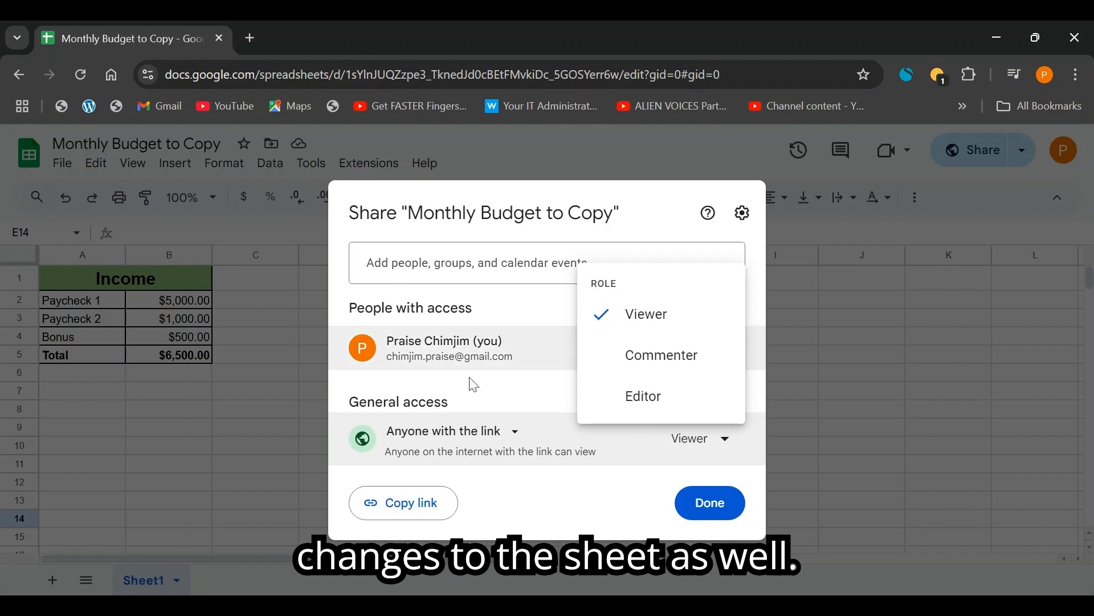
{"action": "left_click", "coordinate": [636, 478]}
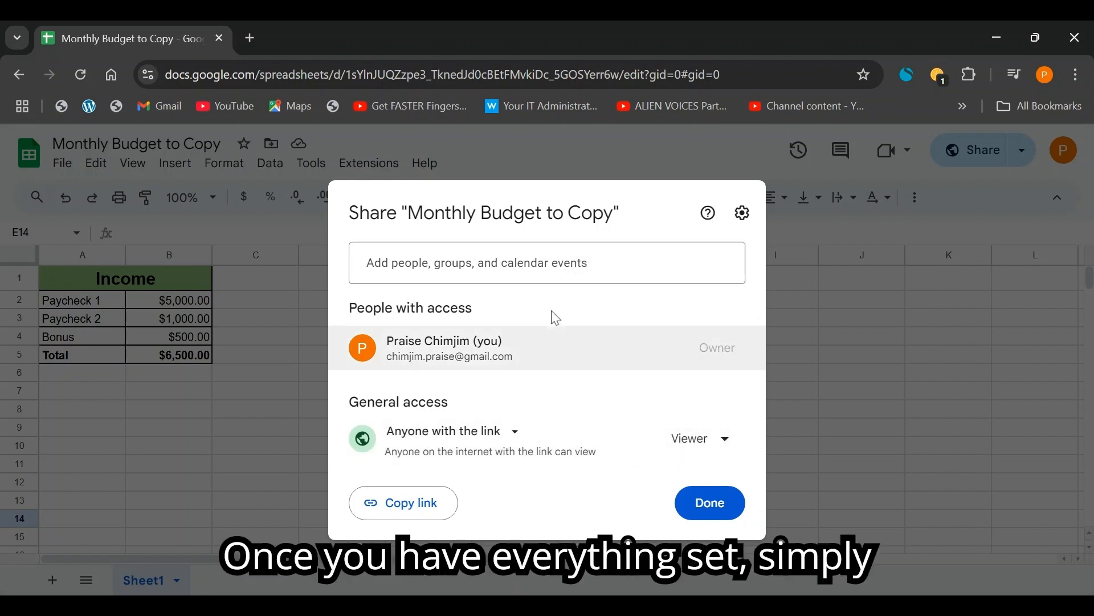
{"action": "left_click", "coordinate": [705, 501]}
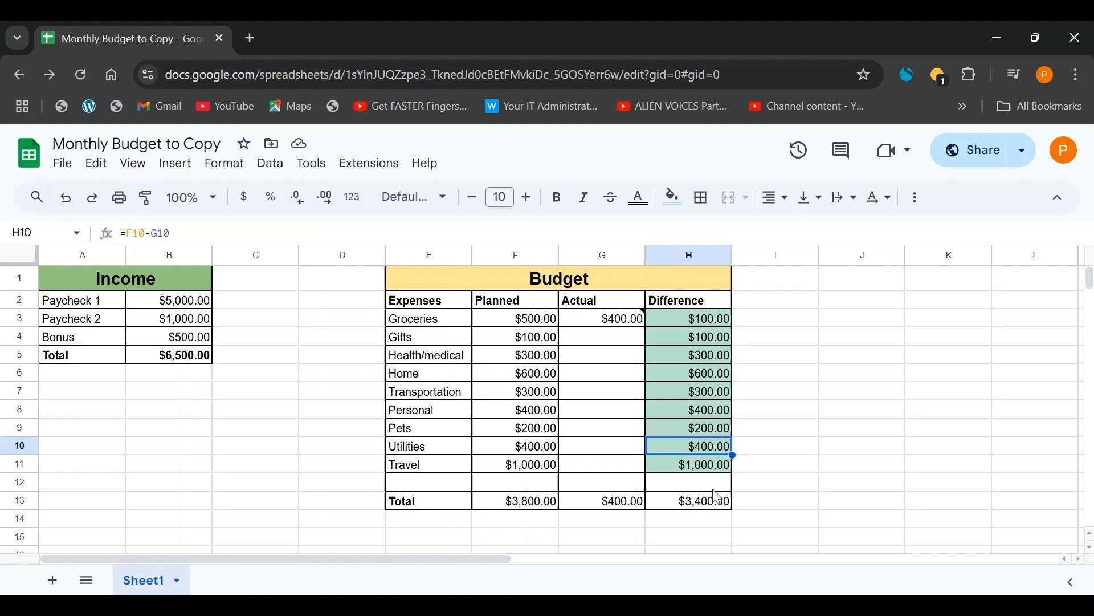